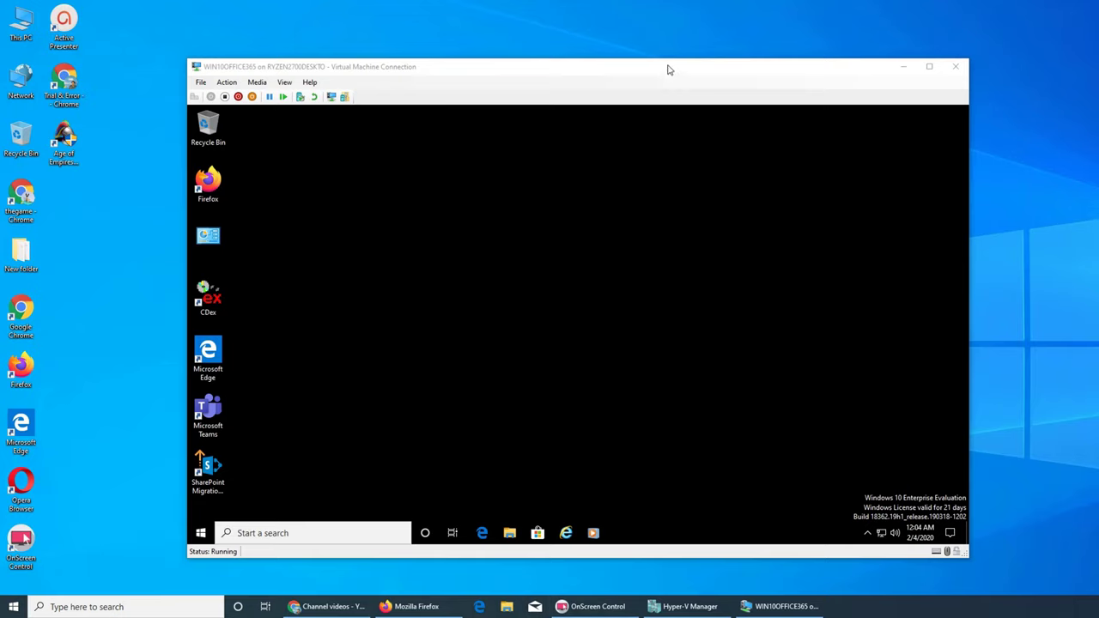
Reposition the virtual machine window so its Start menu and the host's Start menu can be compared side by side, then close both menus
left_click_drag(667, 61, 688, 4)
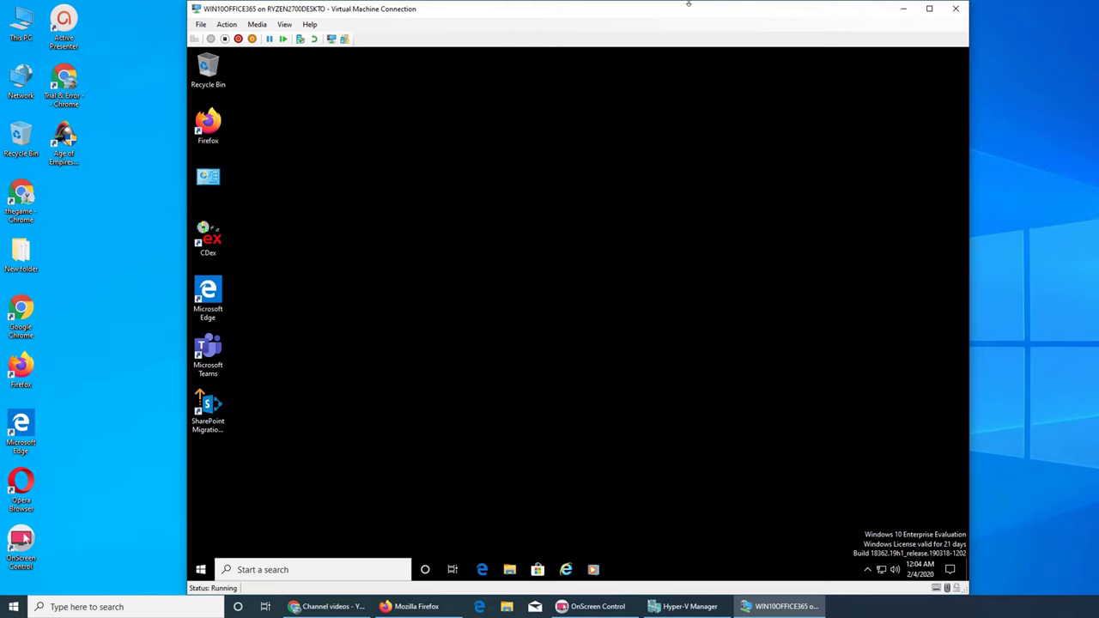
left_click_drag(573, 5, 701, 13)
left_click(330, 570)
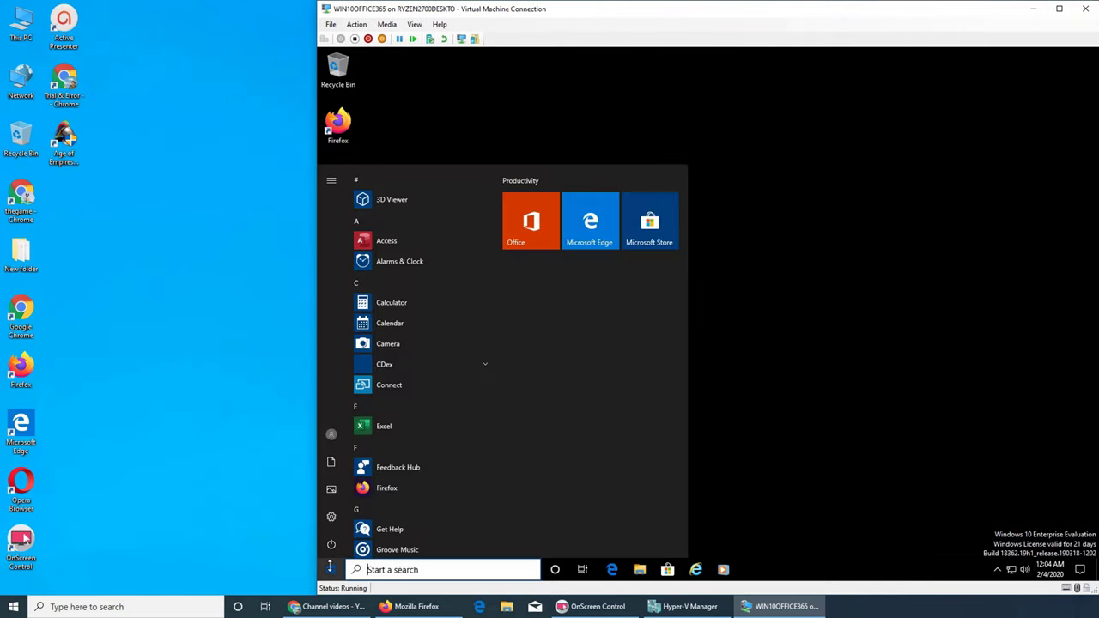
left_click(14, 607)
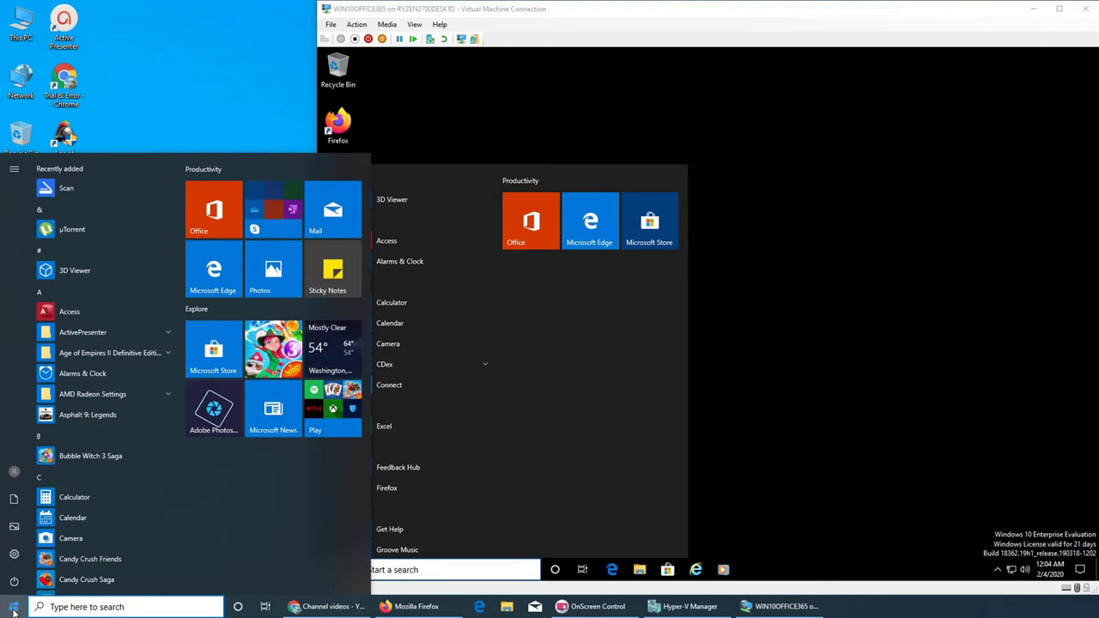
left_click_drag(470, 5, 522, 5)
key("super")
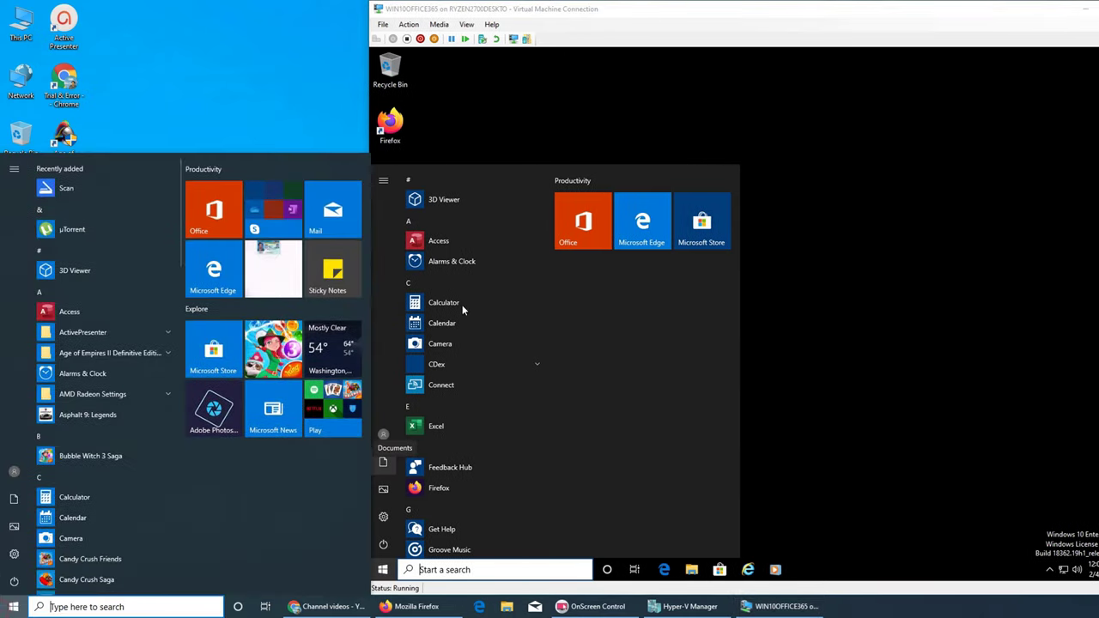
left_click_drag(654, 12, 671, 10)
key("super")
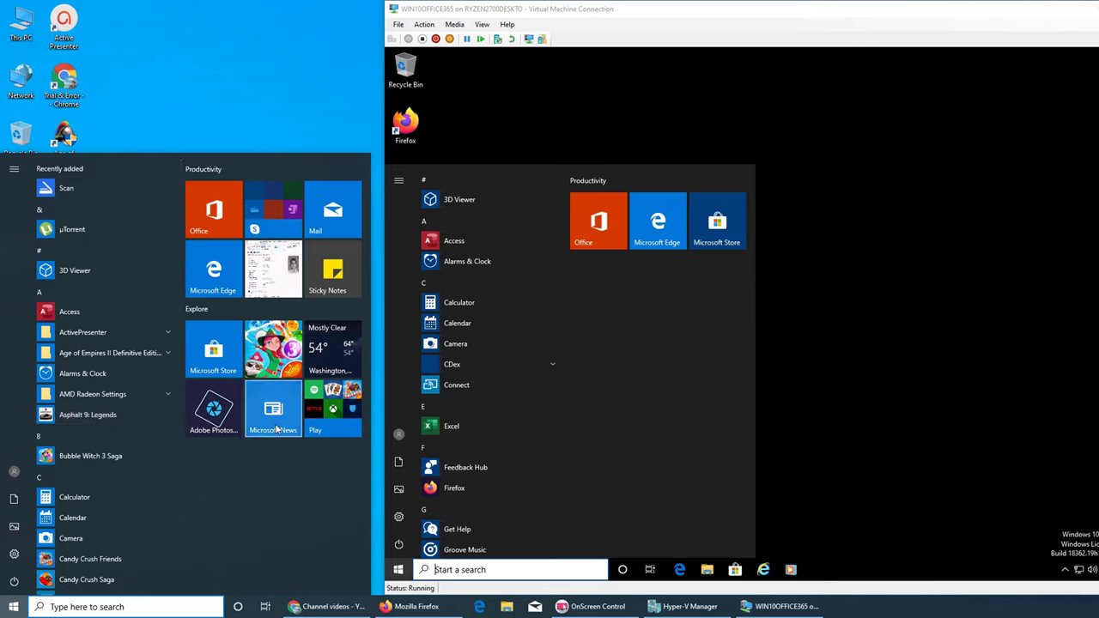
left_click(271, 99)
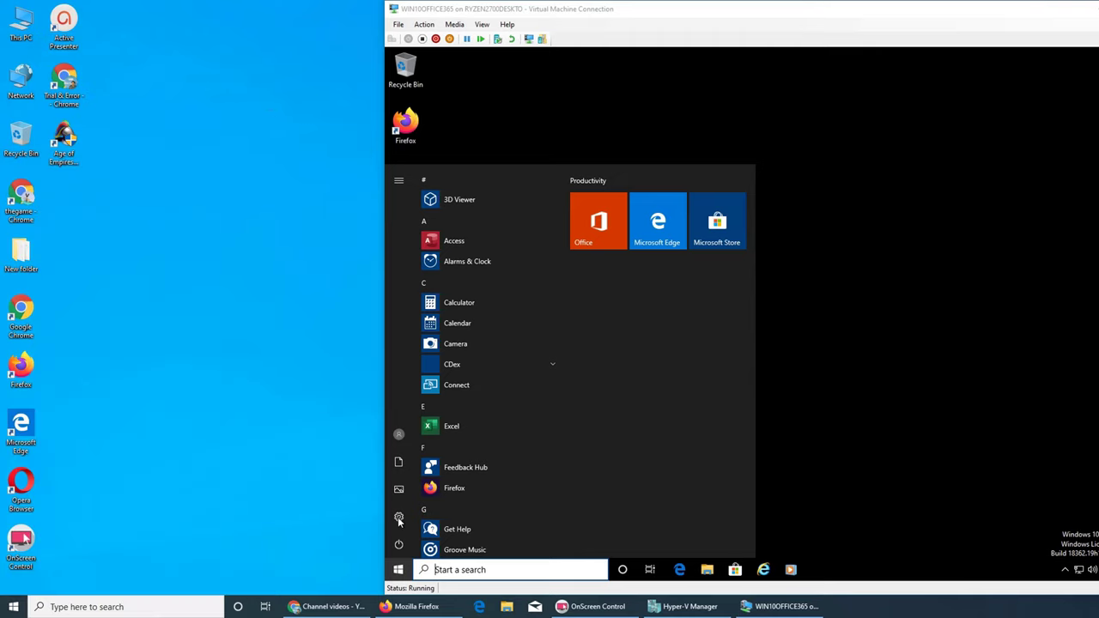
left_click(817, 478)
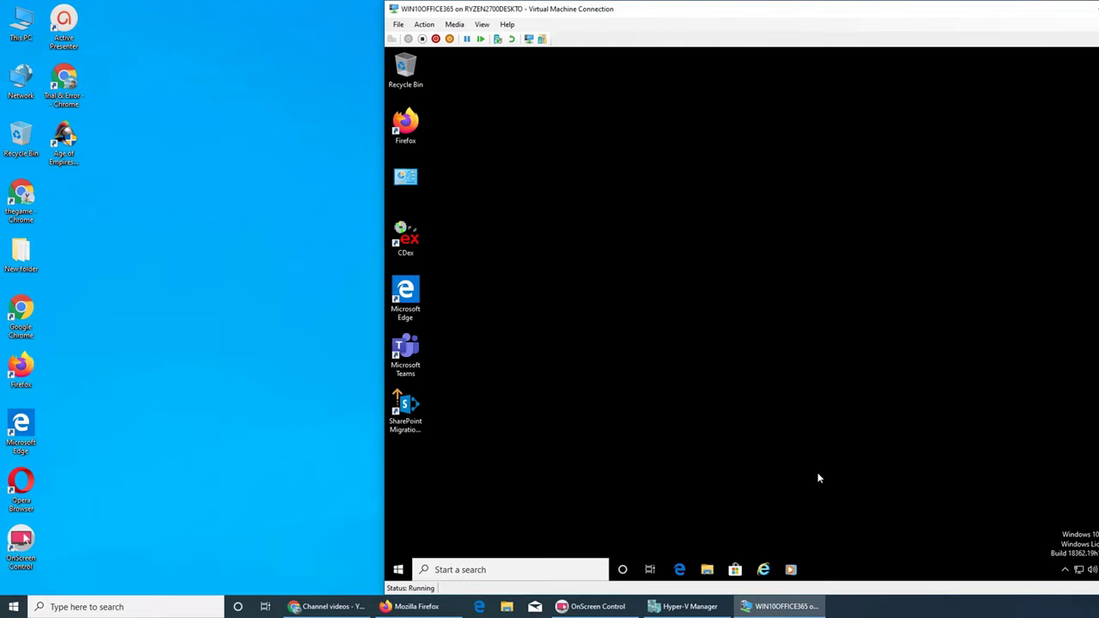
View the virtual machine's Start personalization page by way of its Taskbar settings, and close Settings
right_click(398, 569)
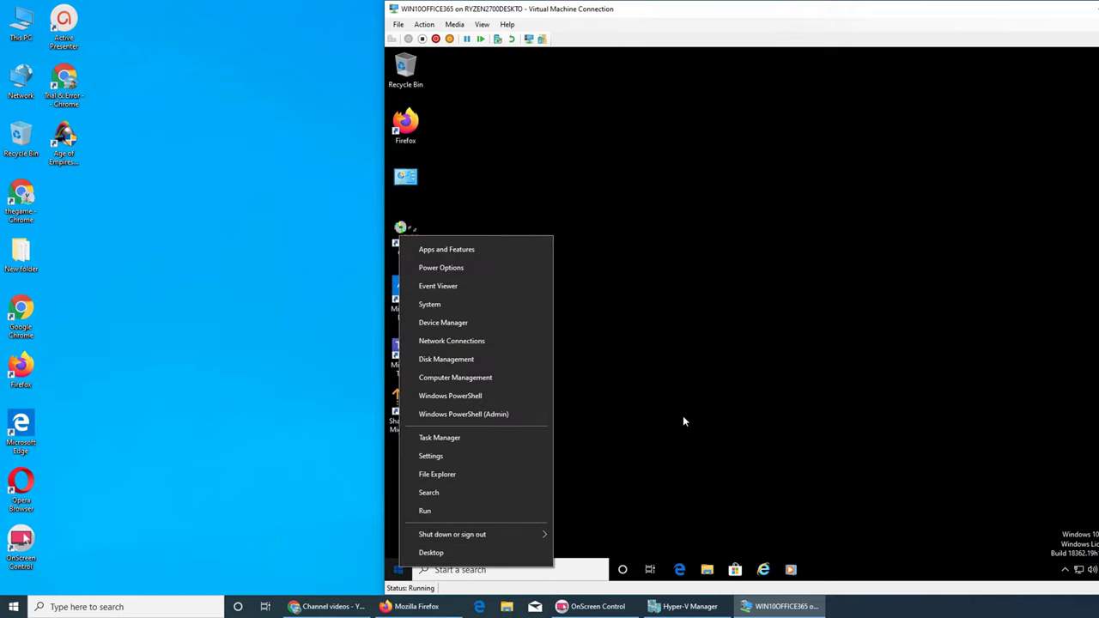
left_click(785, 430)
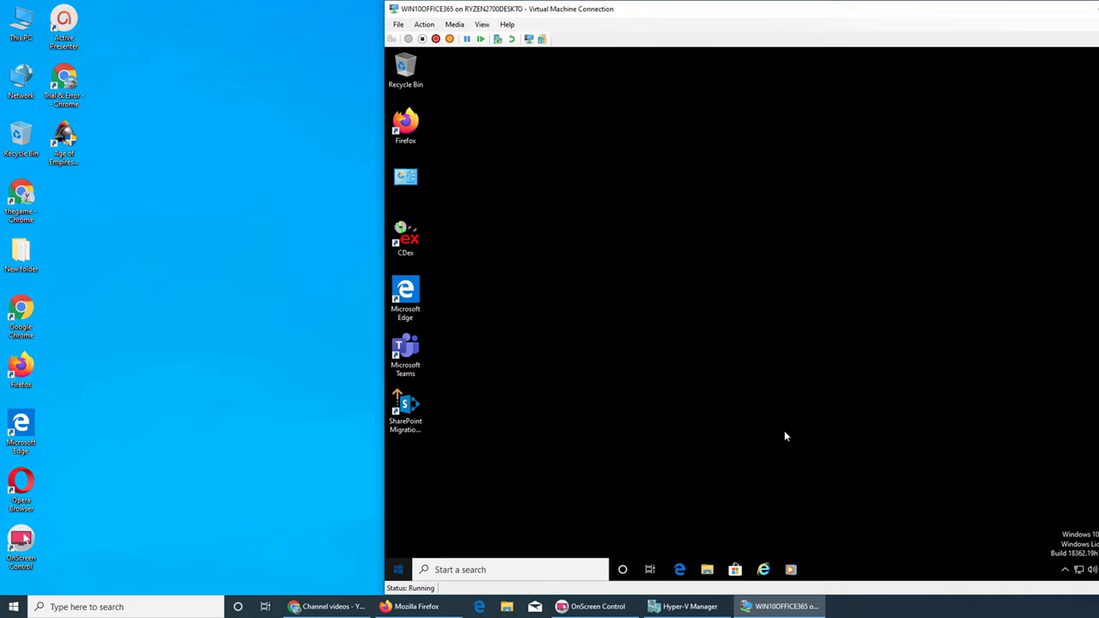
right_click(859, 577)
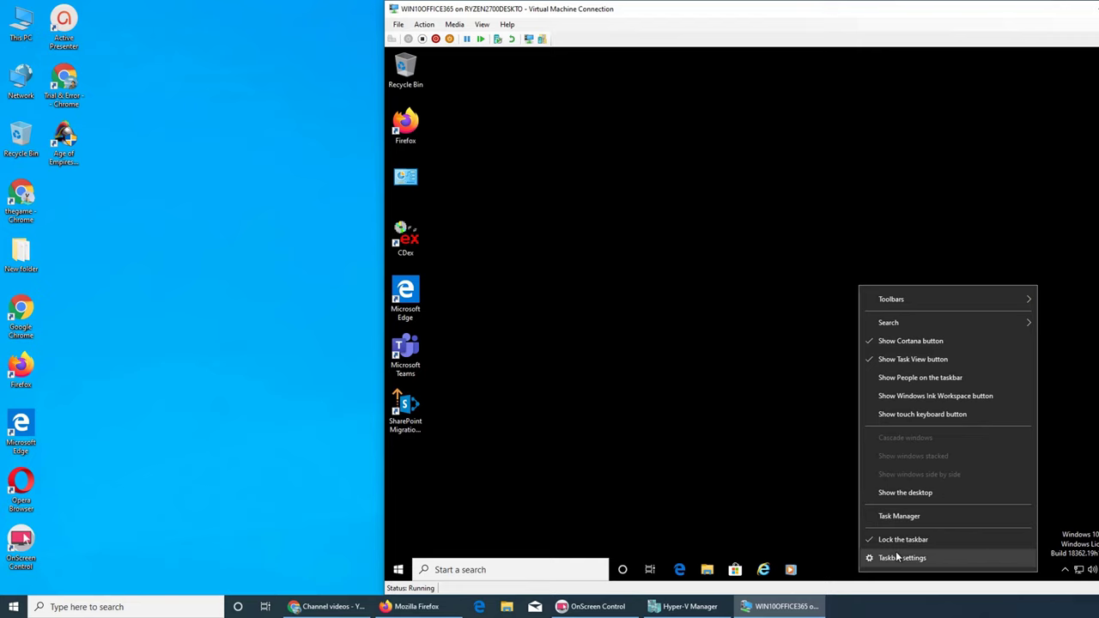
left_click(898, 557)
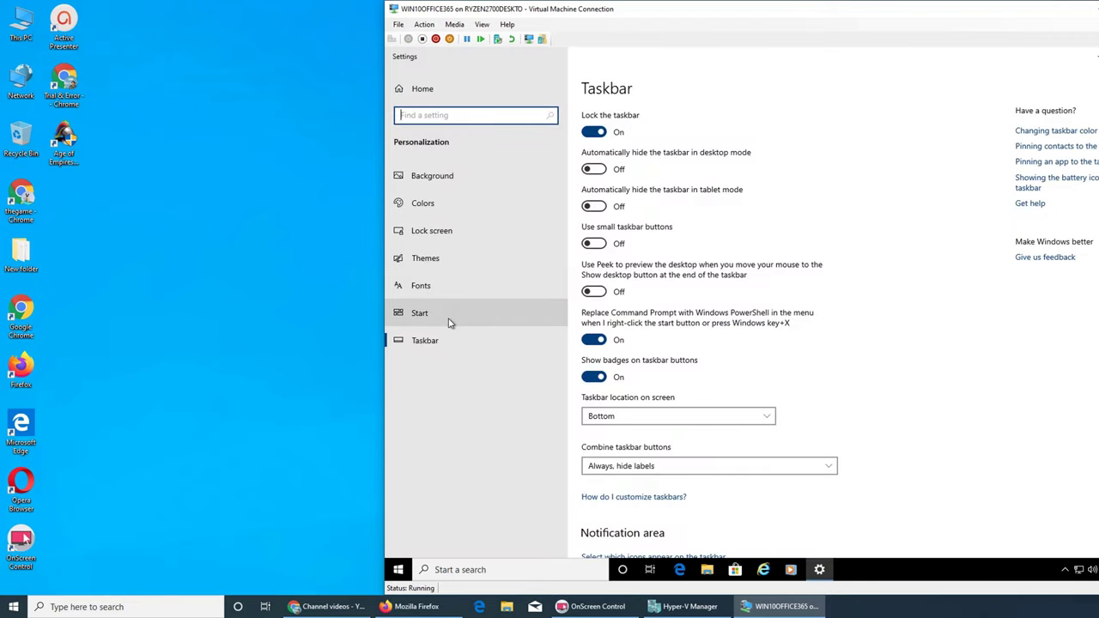
left_click(447, 318)
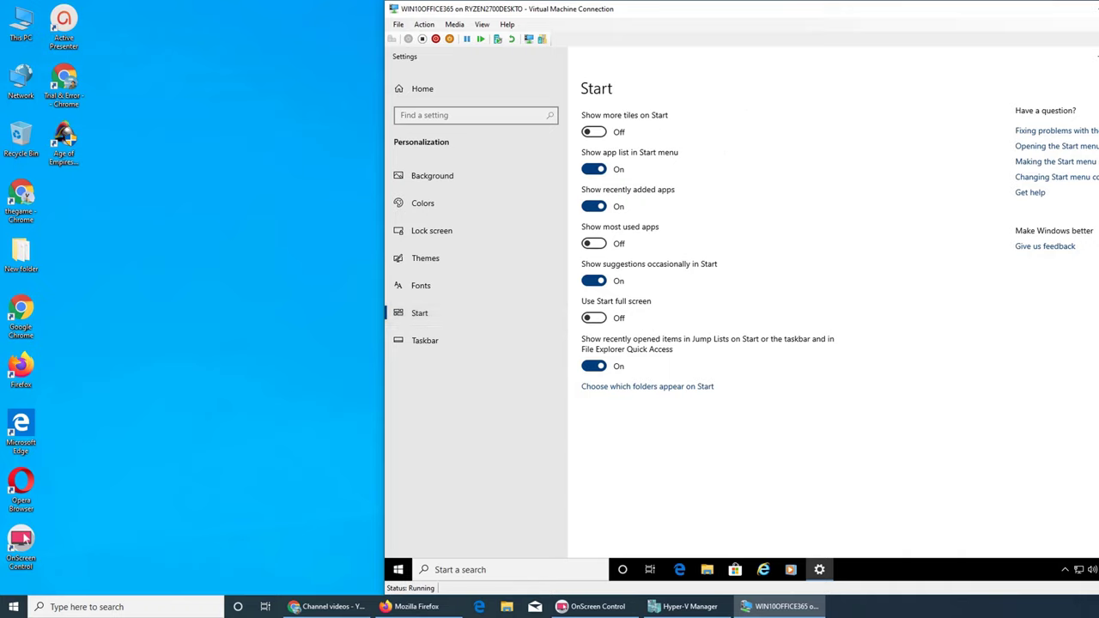
key("alt+F4")
Open Windows Settings in the virtual machine, view the System Display page and the Personalization Start page, and close Settings
right_click(871, 570)
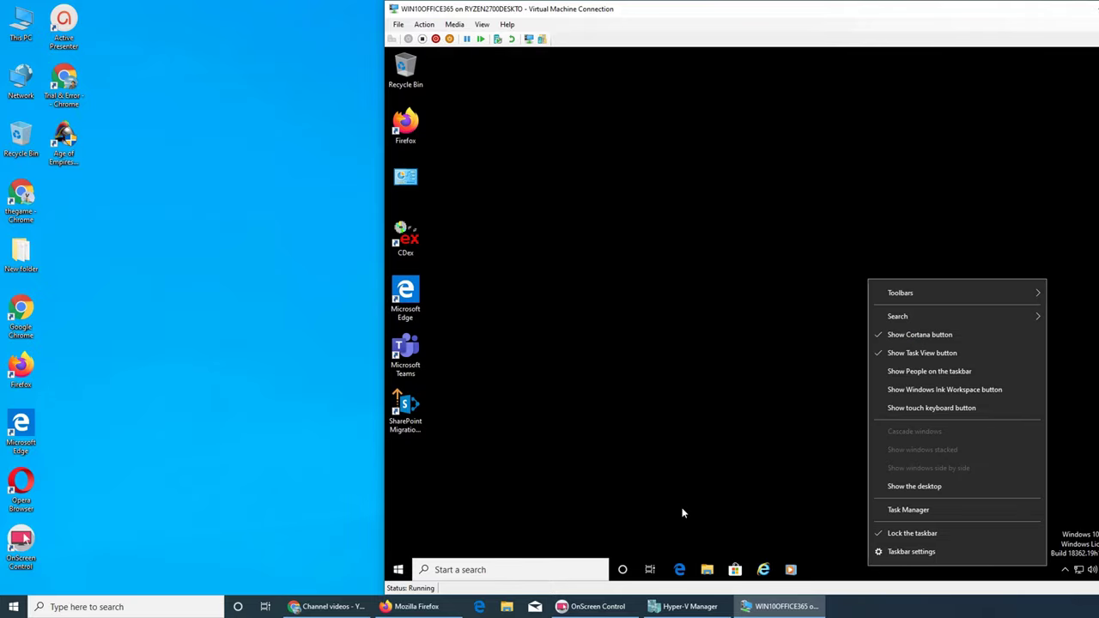
right_click(400, 567)
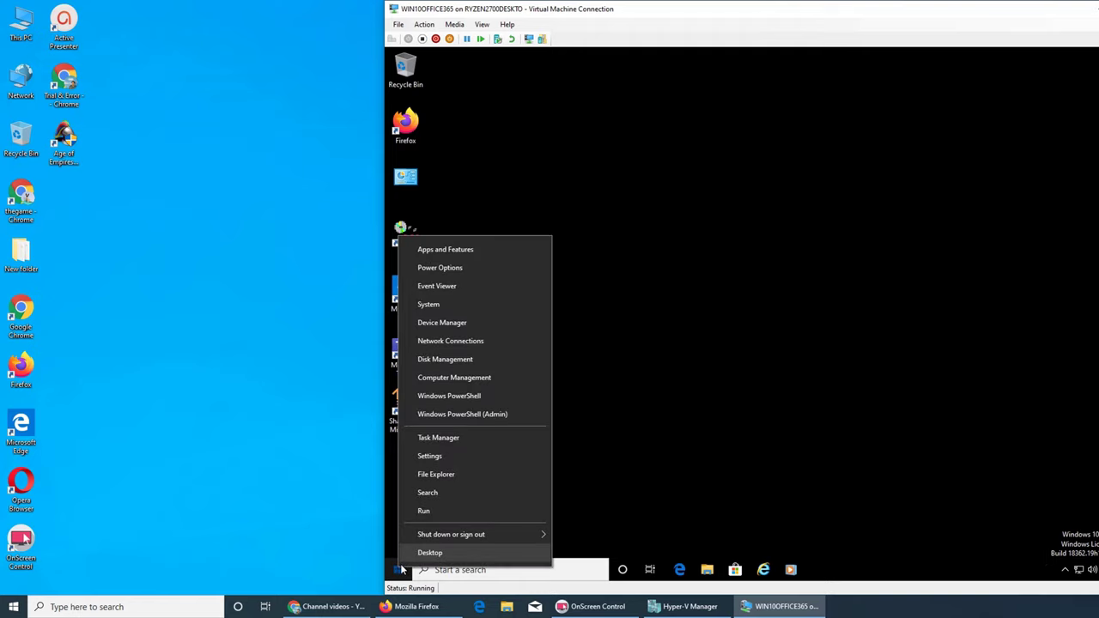
left_click(431, 456)
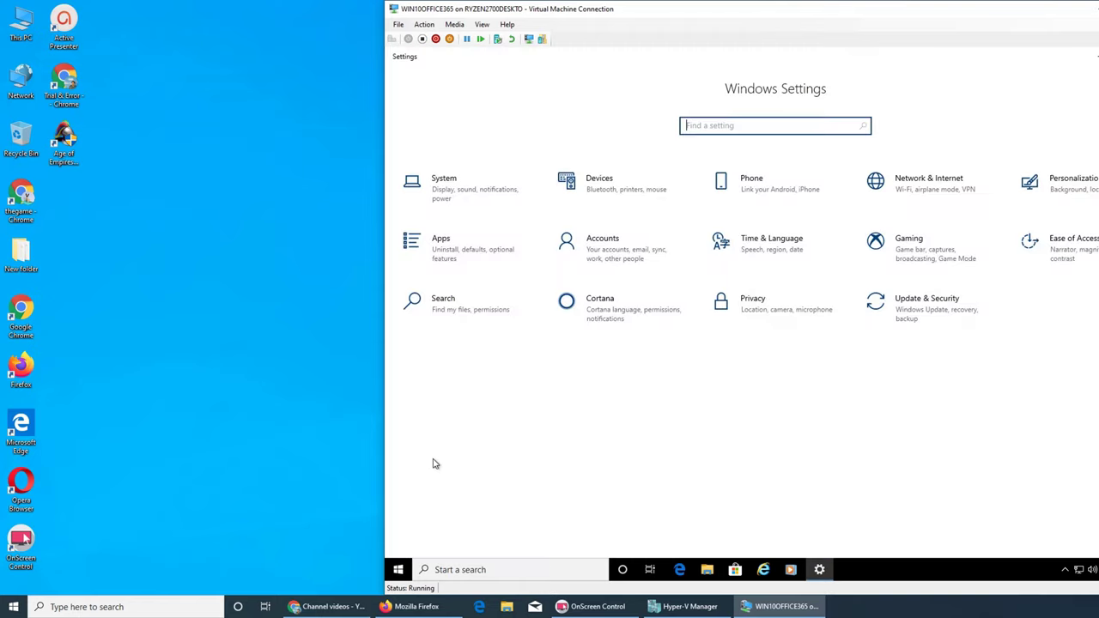
left_click(443, 198)
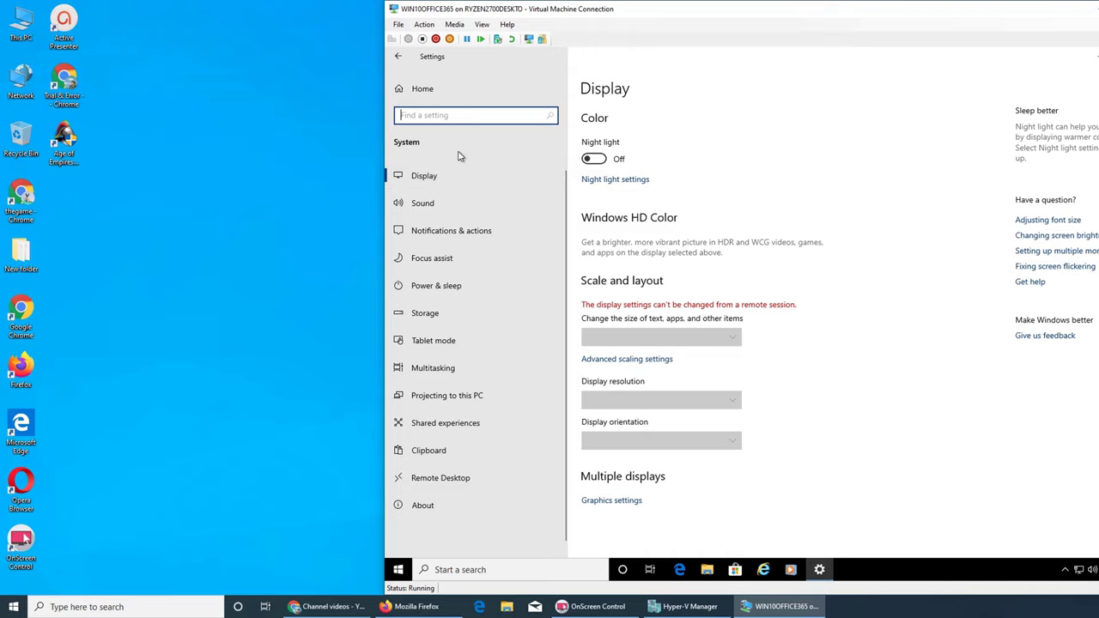
left_click(422, 89)
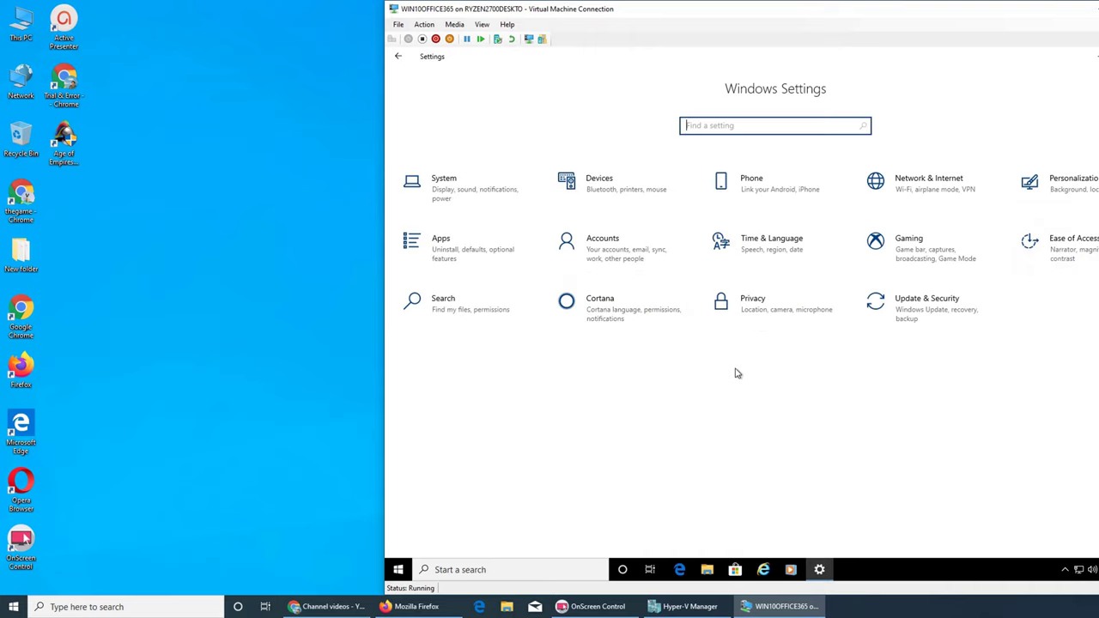
left_click(1076, 190)
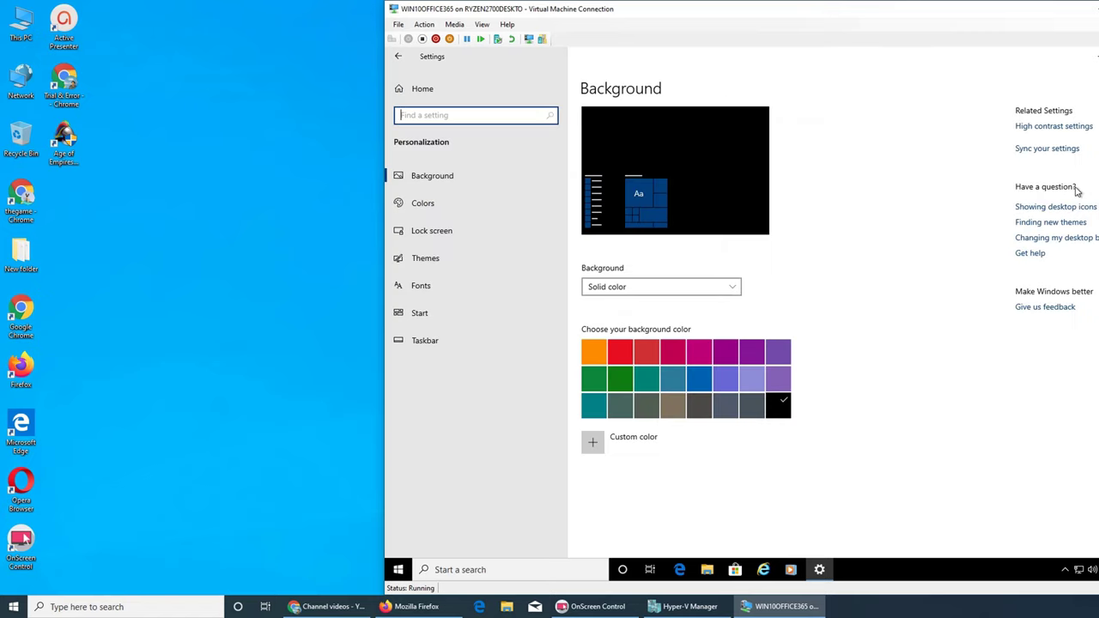
left_click(424, 315)
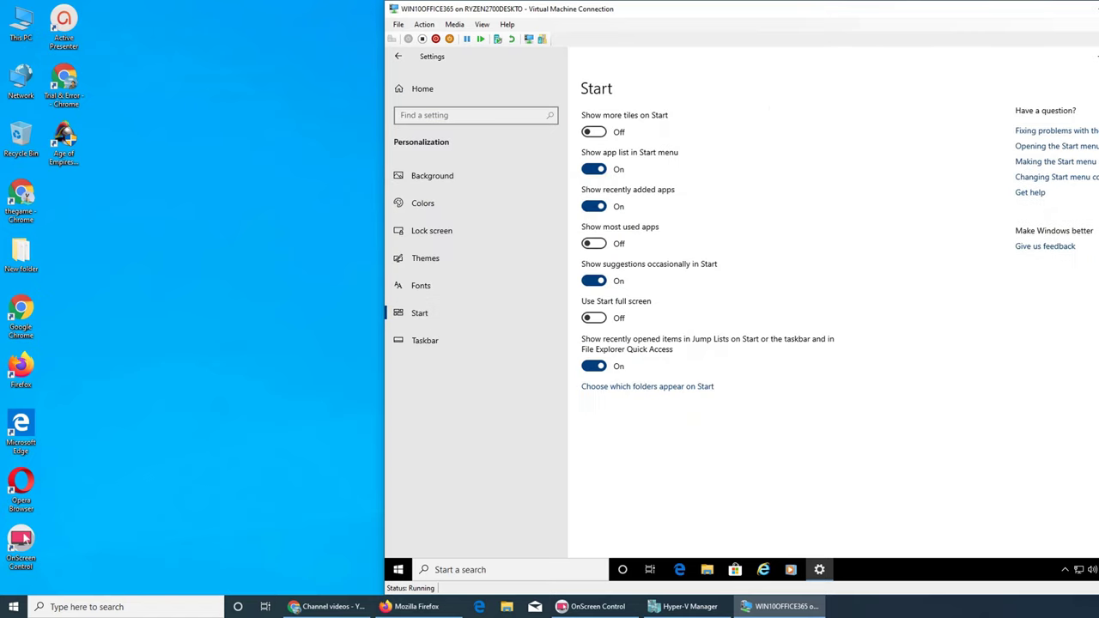
key("alt+F4")
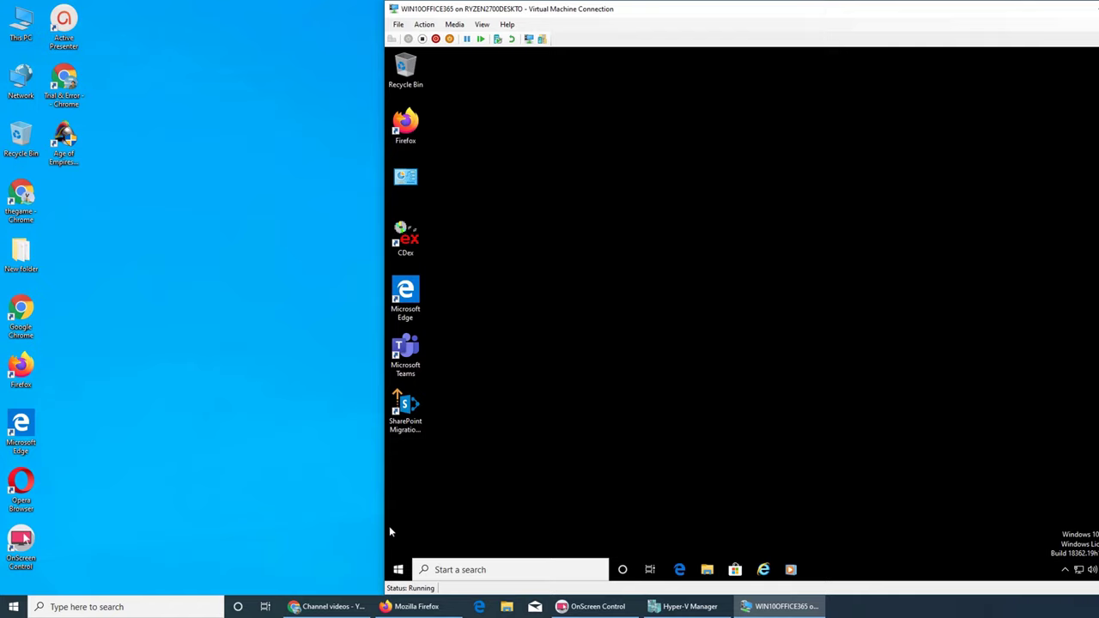
View the virtual machine's System About page, dismissing the Windows license notice, and close Settings
left_click(398, 570)
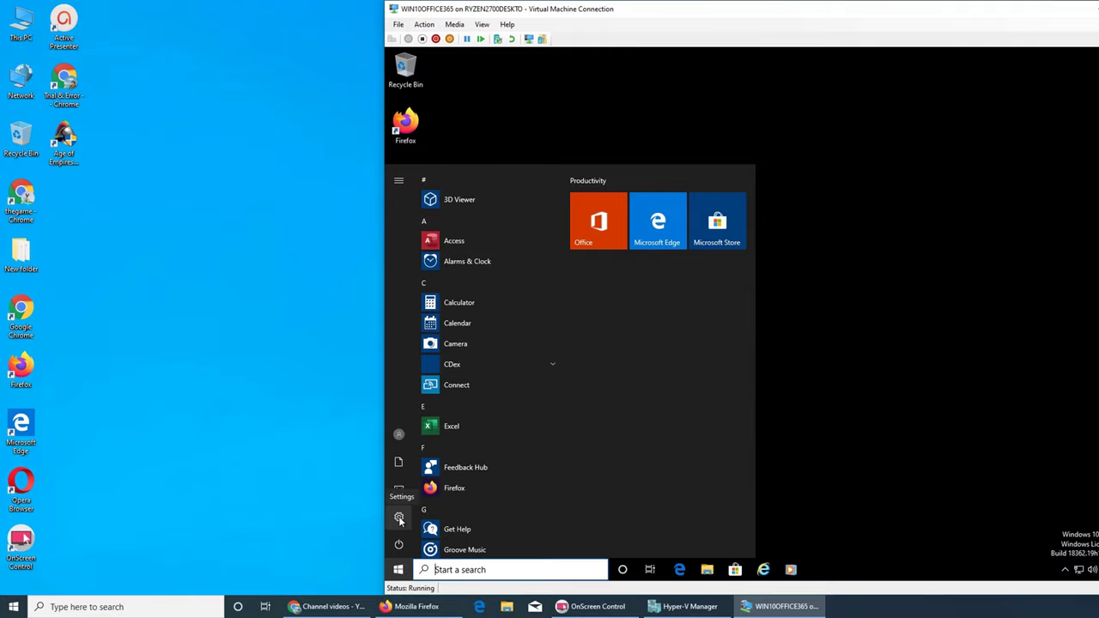
right_click(404, 569)
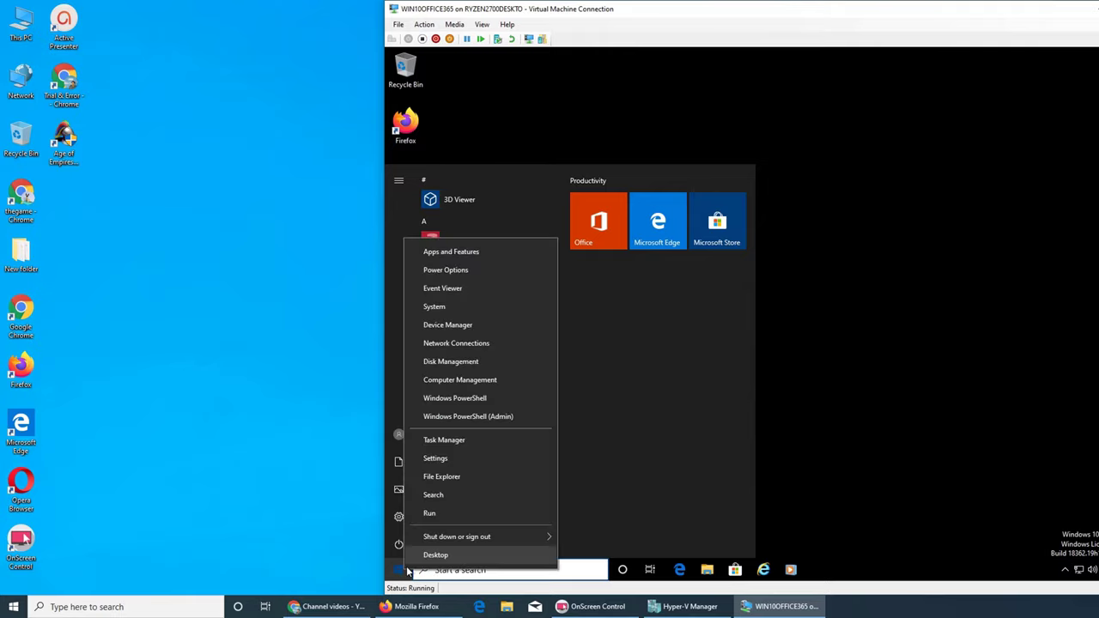
left_click(440, 307)
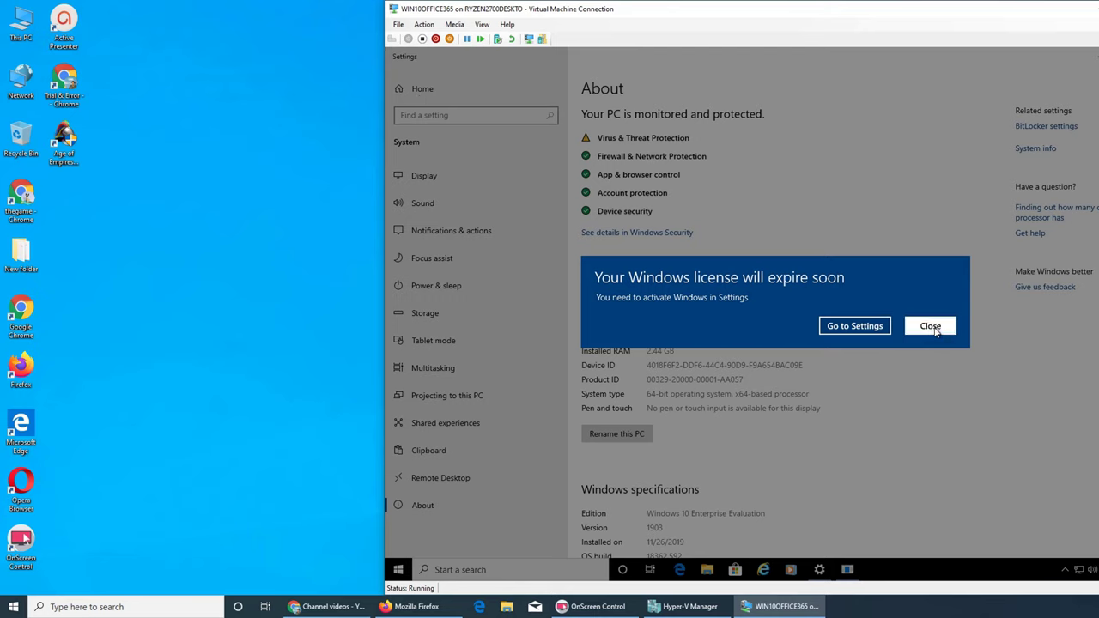
left_click(931, 326)
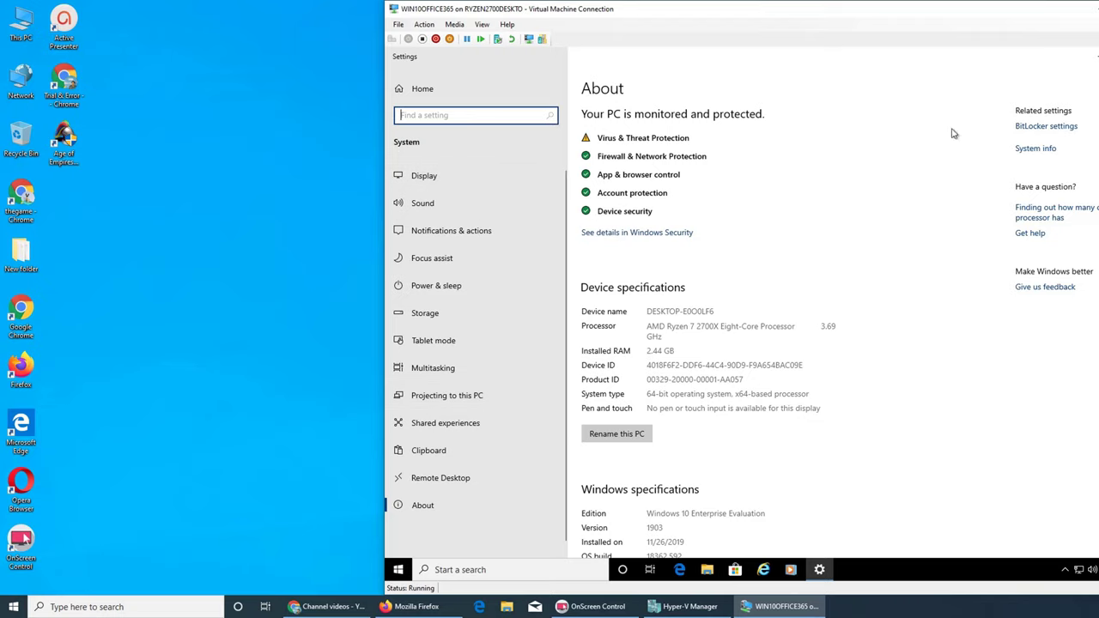
key("alt+F4")
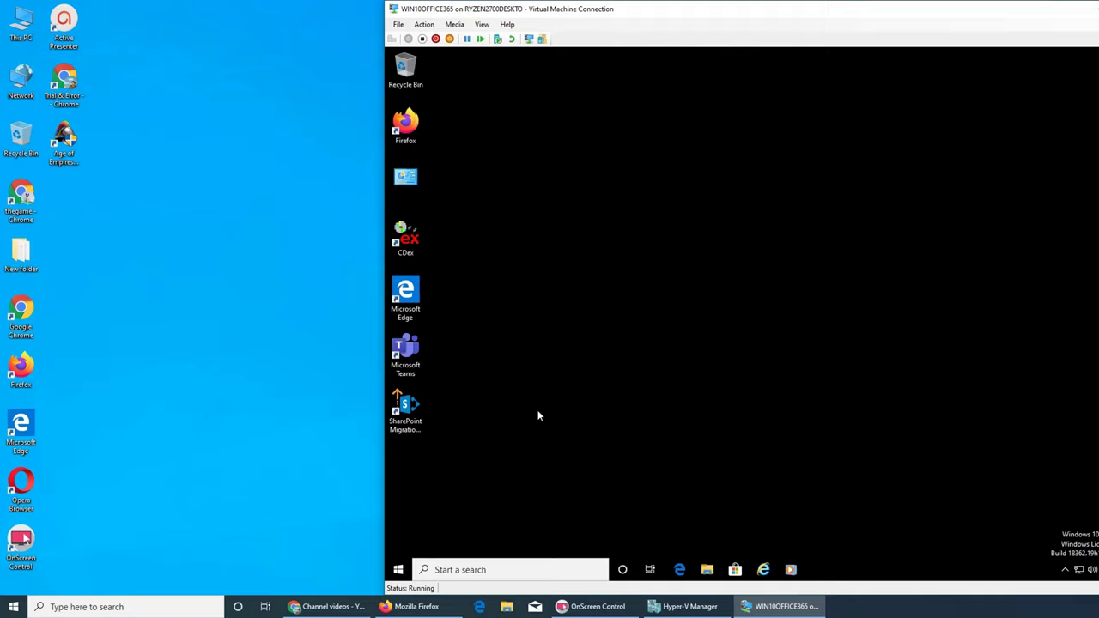
Turn on "Show more tiles on Start" in the virtual machine's Personalization Start settings
right_click(869, 575)
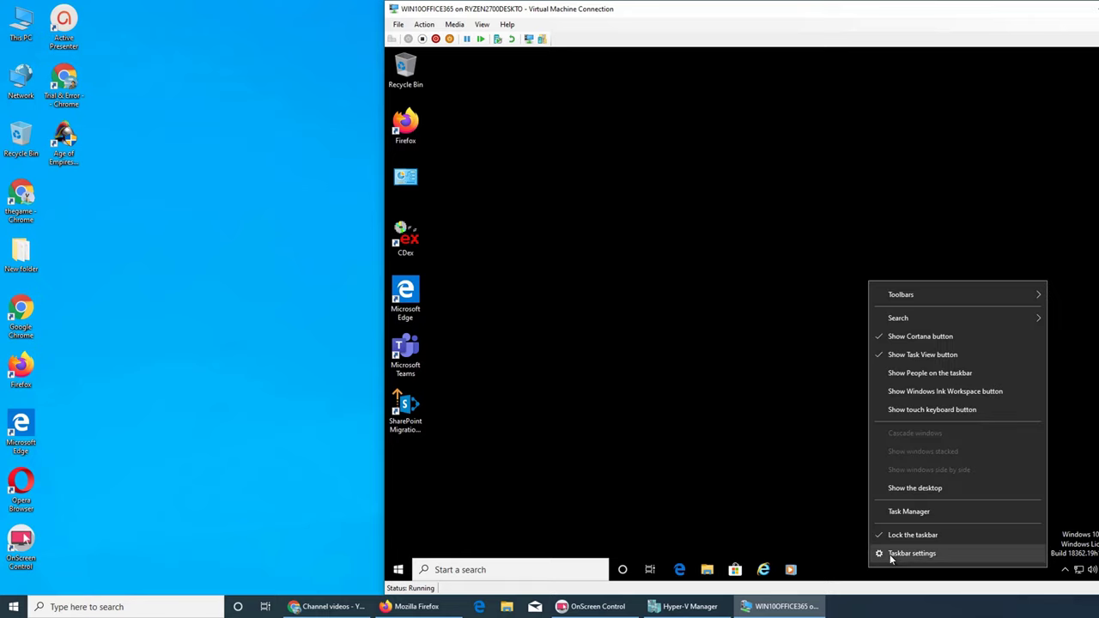
left_click(893, 554)
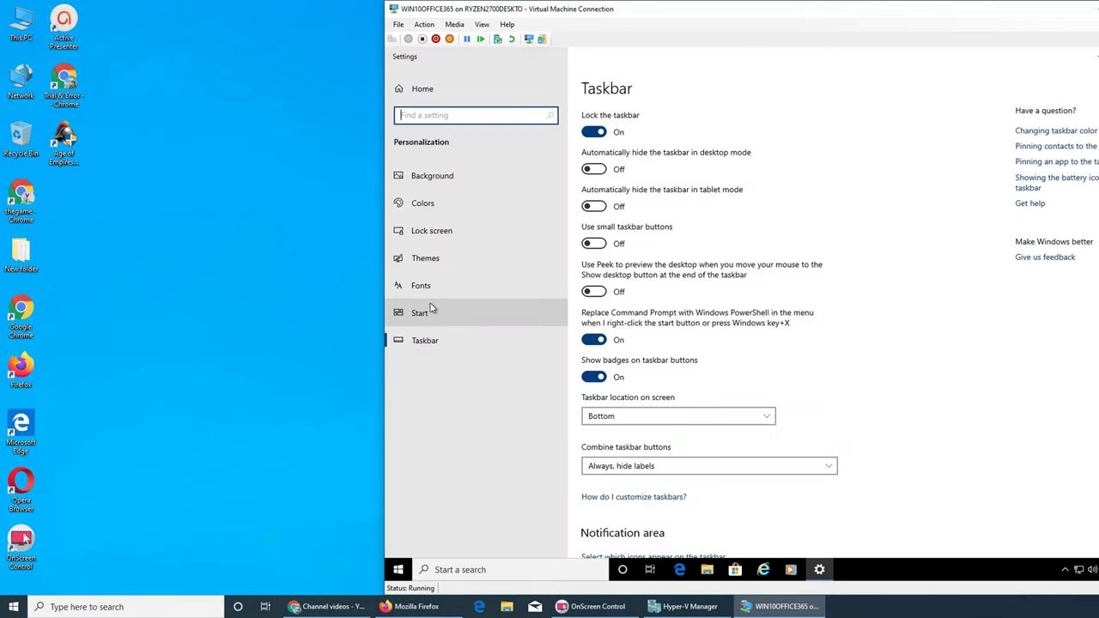
left_click(431, 313)
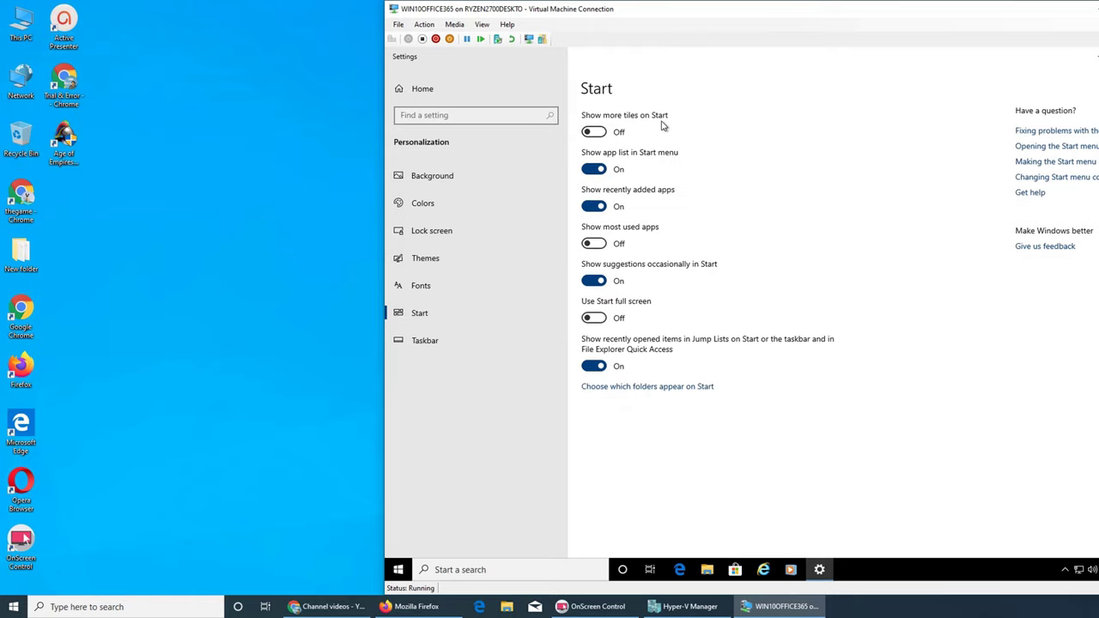
left_click(603, 136)
Check the Start menu width in the virtual machine and on the host, and return to the virtual machine's Start settings
left_click(1095, 57)
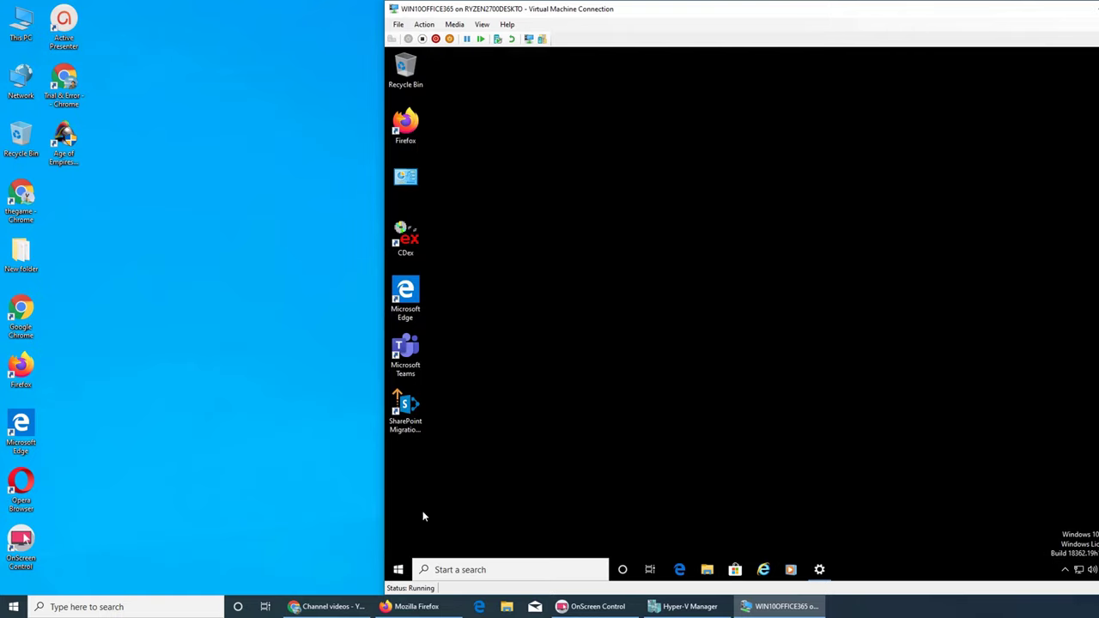
left_click(398, 570)
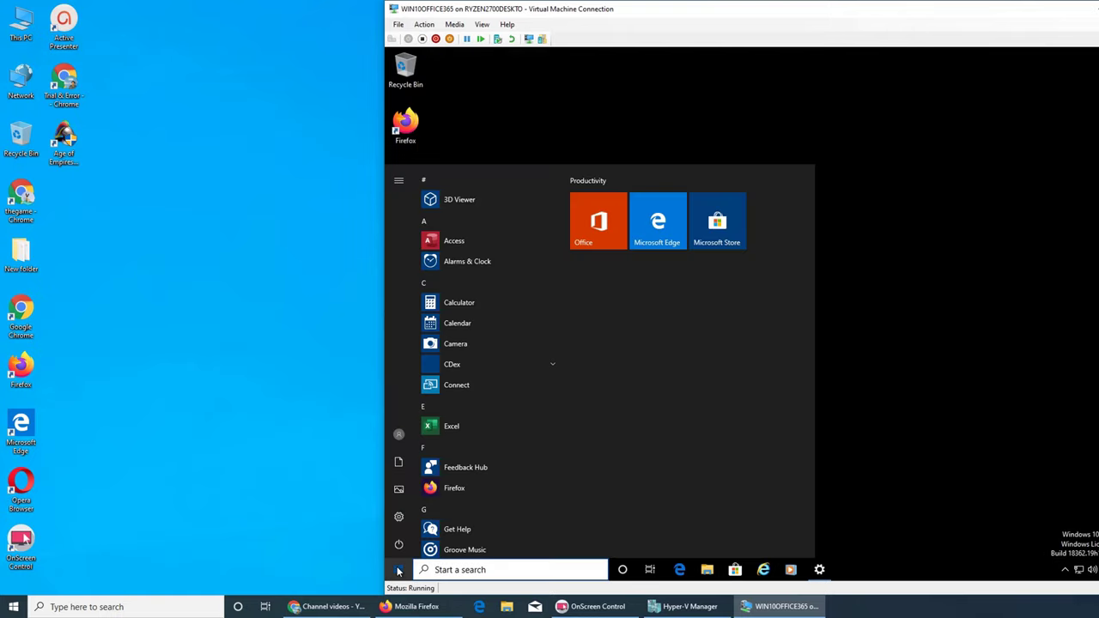
left_click(398, 569)
left_click(819, 569)
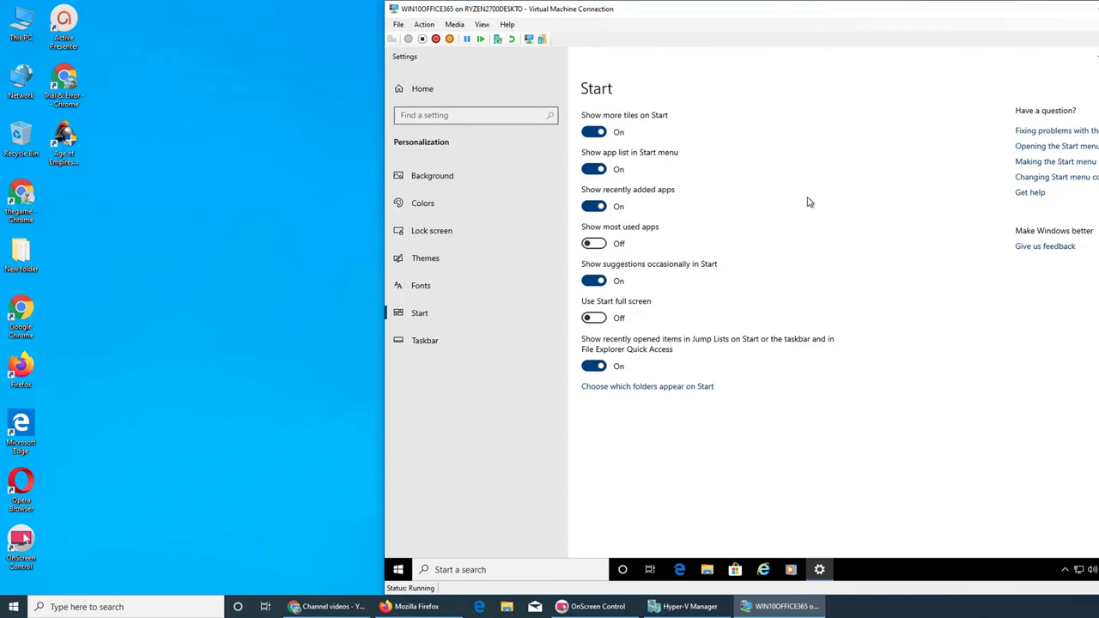
left_click(10, 608)
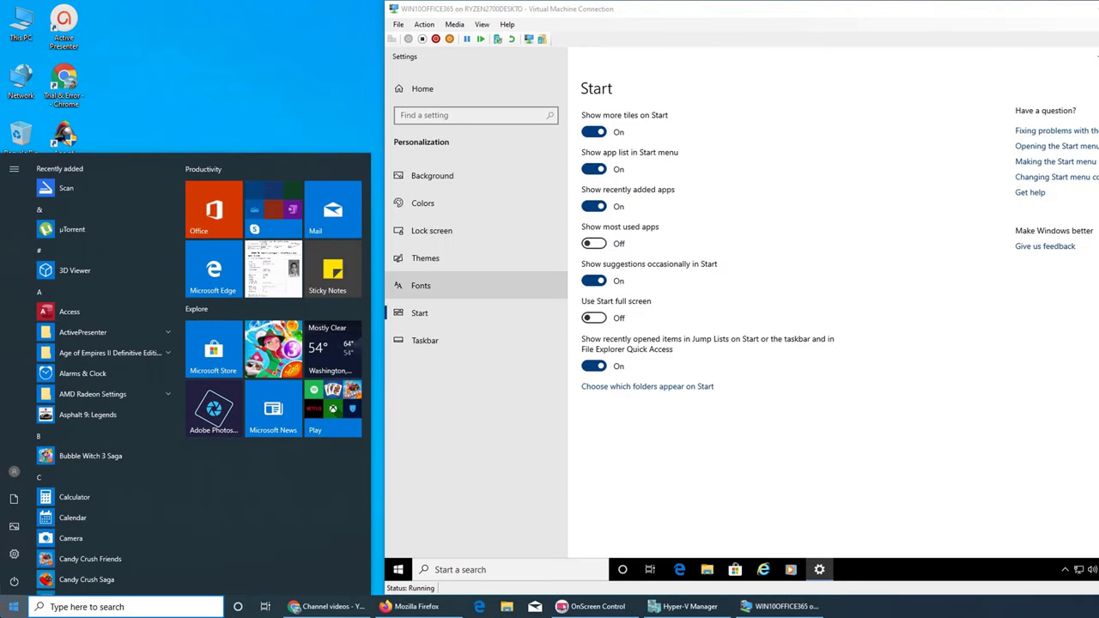
right_click(7, 610)
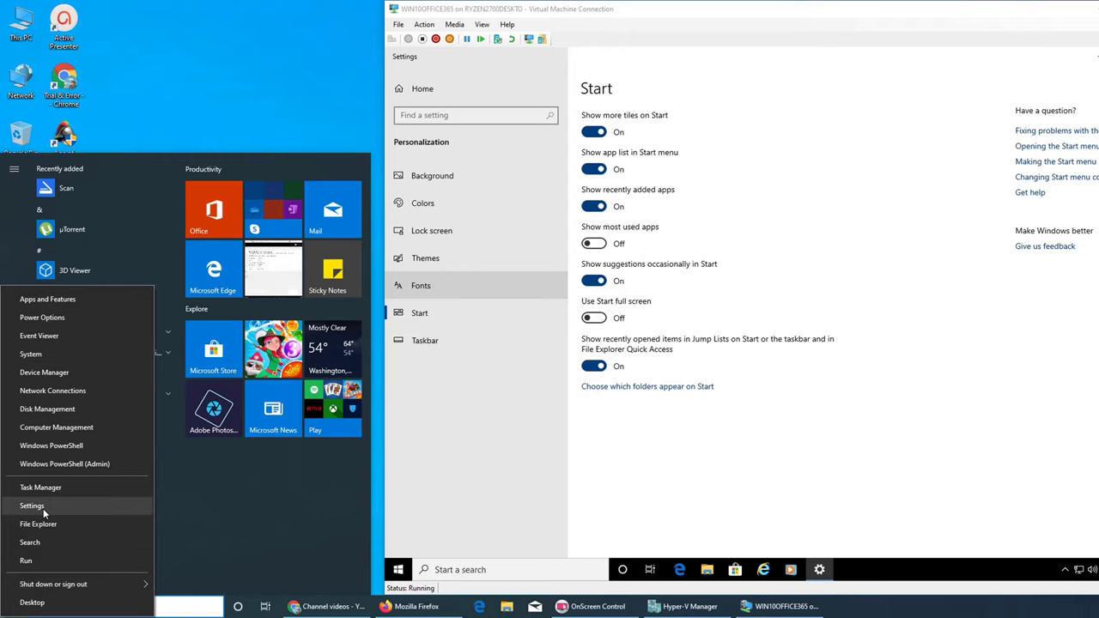
left_click(740, 459)
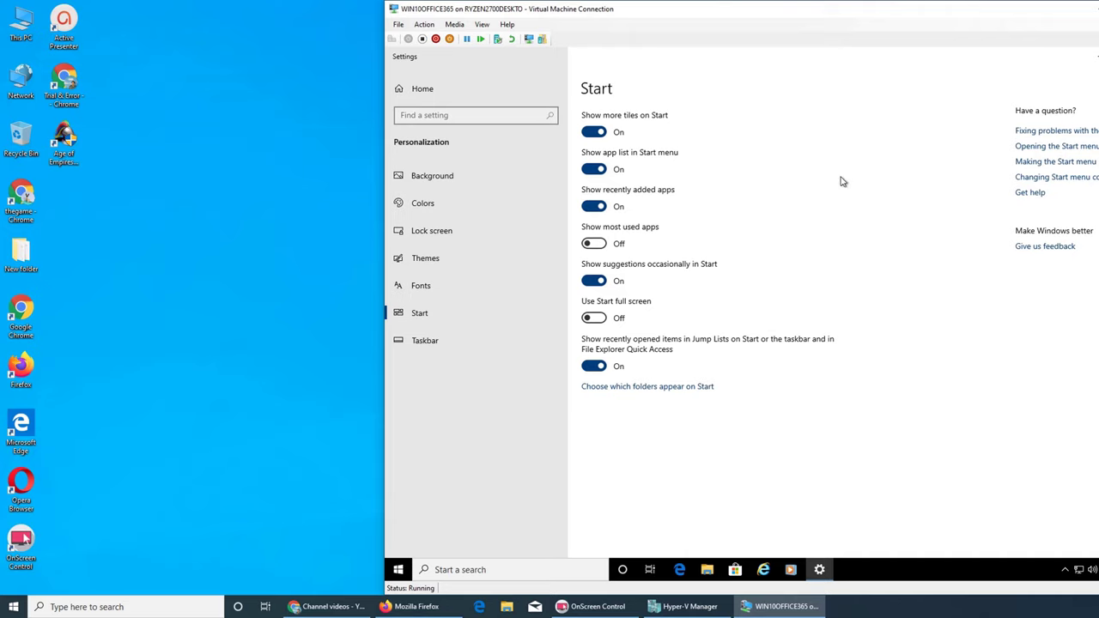
View the virtual machine's Windows Settings home page, return to the Start page, and check its Start menu
left_click(409, 90)
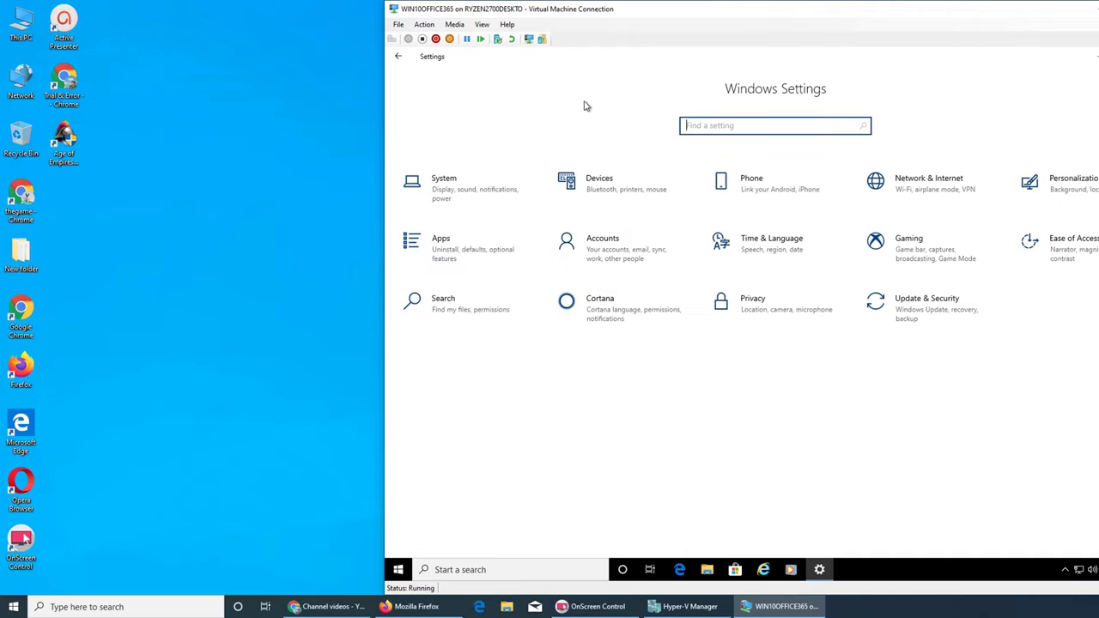
left_click(398, 56)
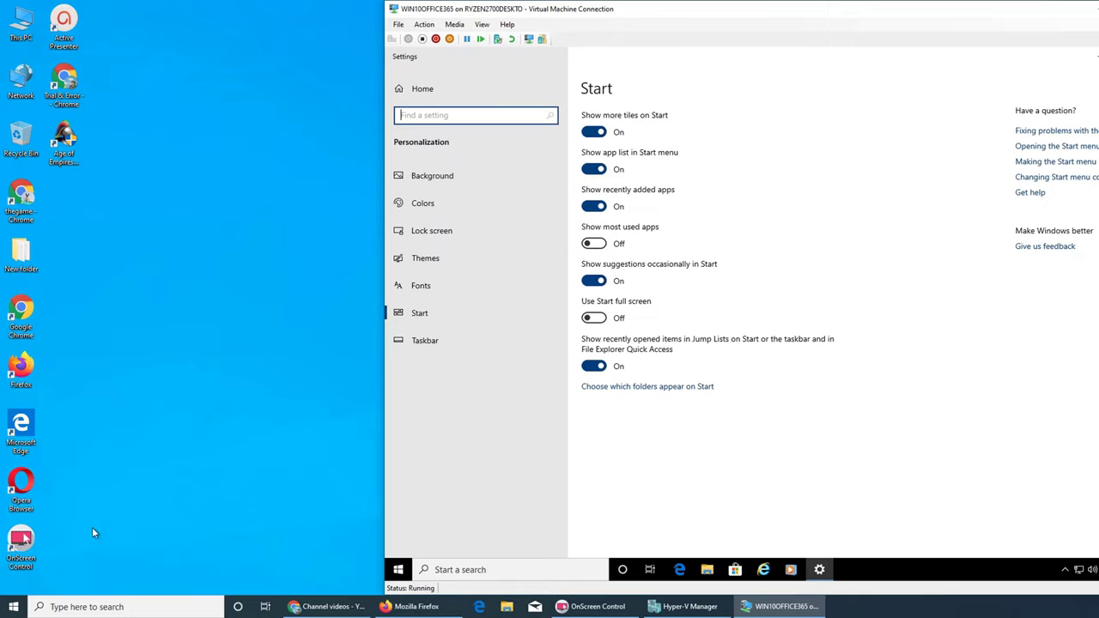
left_click(398, 570)
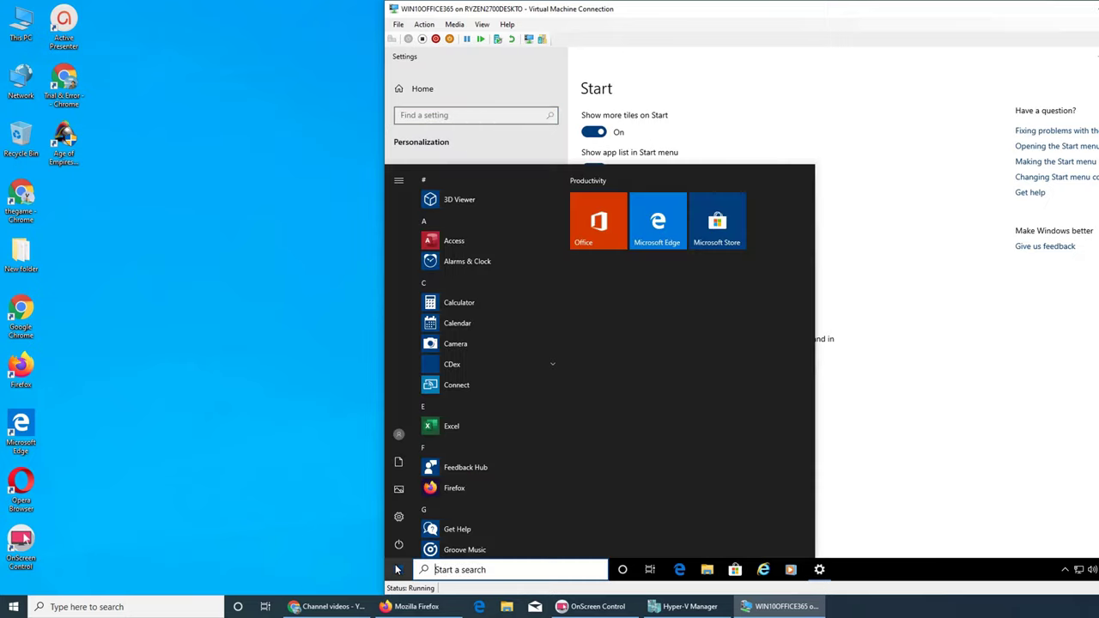
left_click(888, 411)
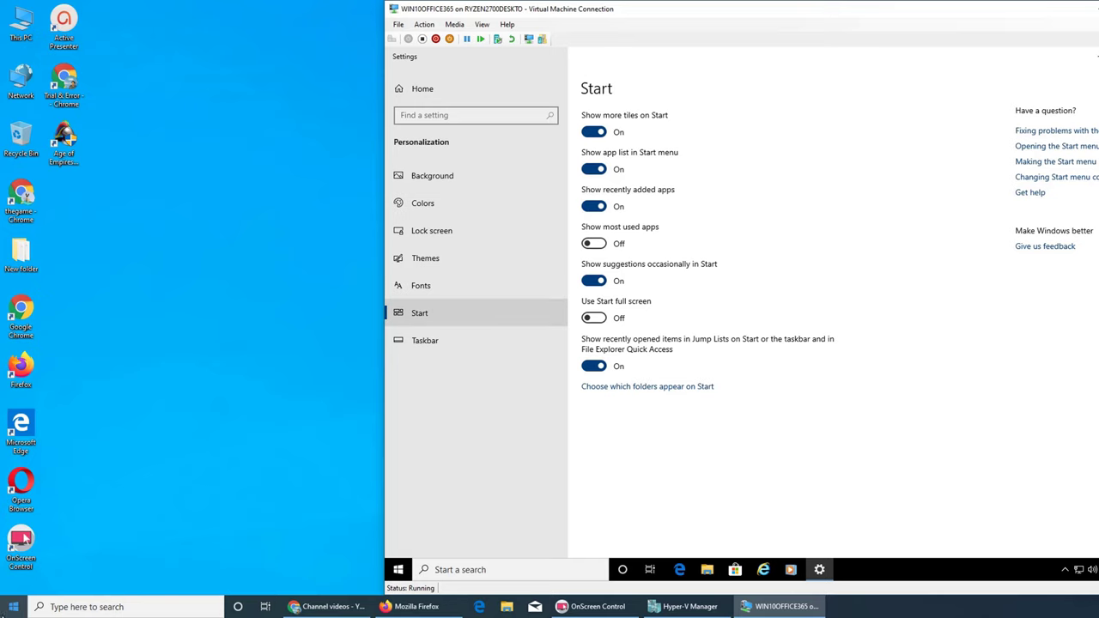
Open the host's Personalization Start settings and turn on "Show more tiles on Start"
right_click(14, 606)
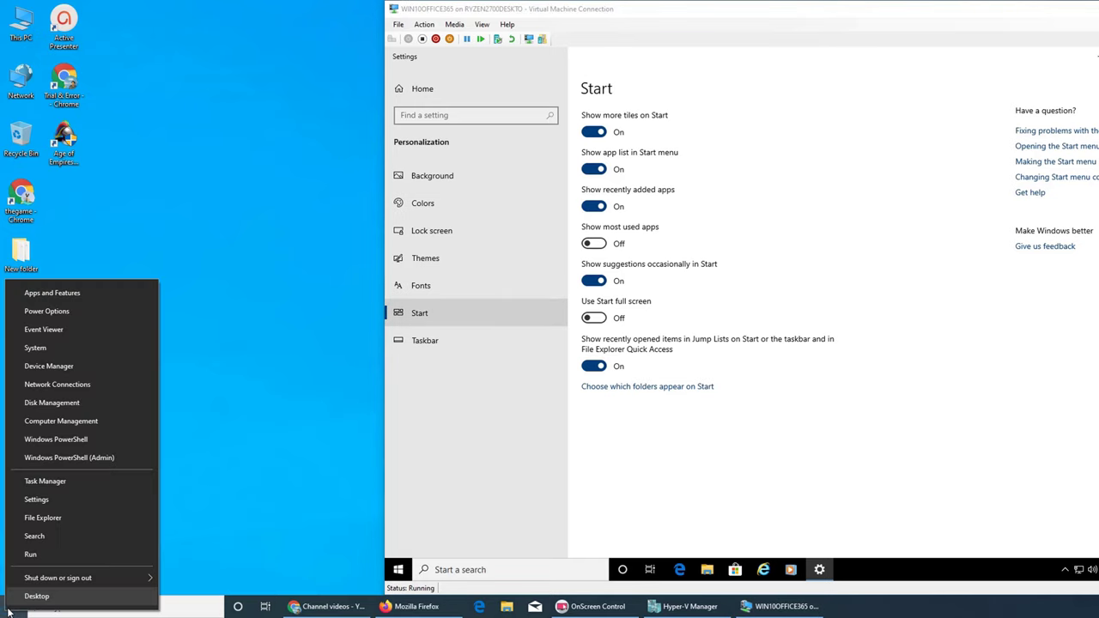
left_click(39, 501)
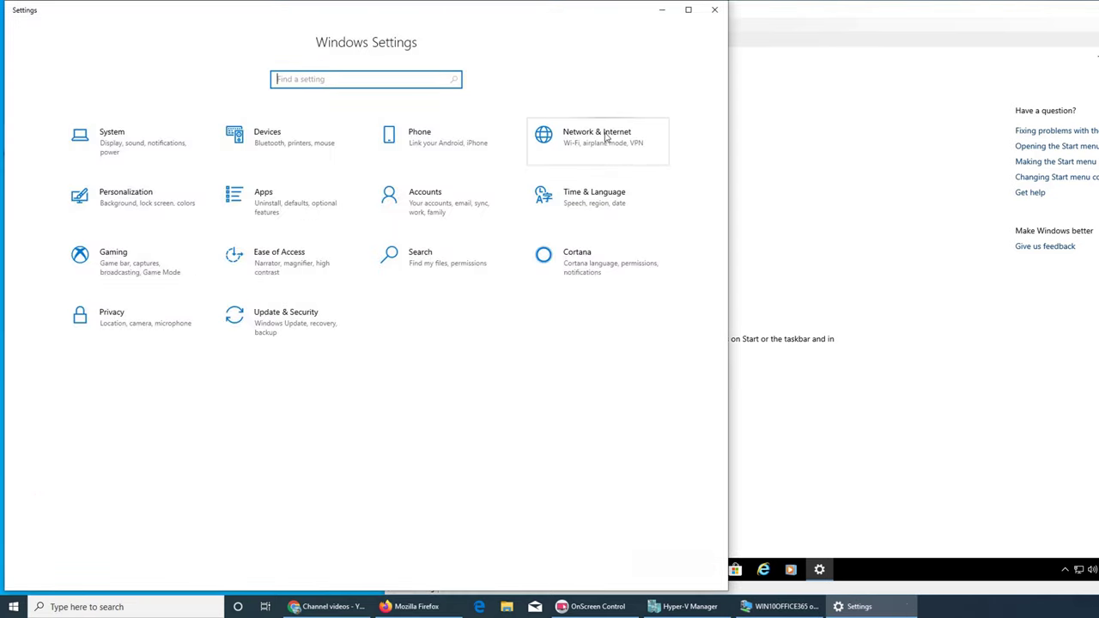
left_click(135, 213)
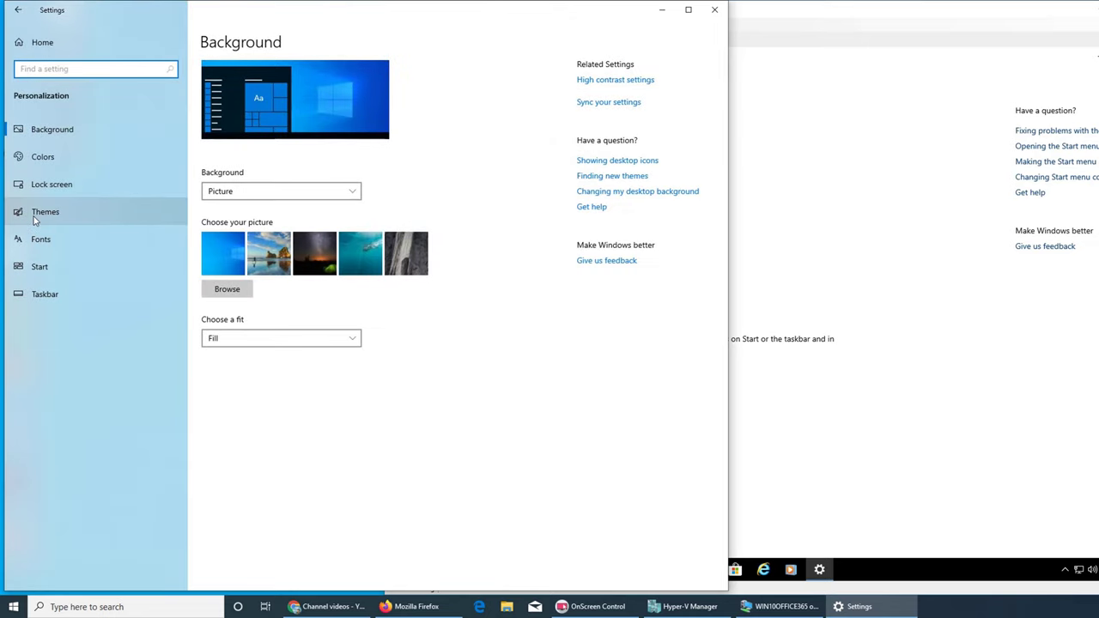
left_click(39, 268)
left_click(214, 85)
Reduce the height of the host's Start menu slightly and close the menu
left_click(13, 606)
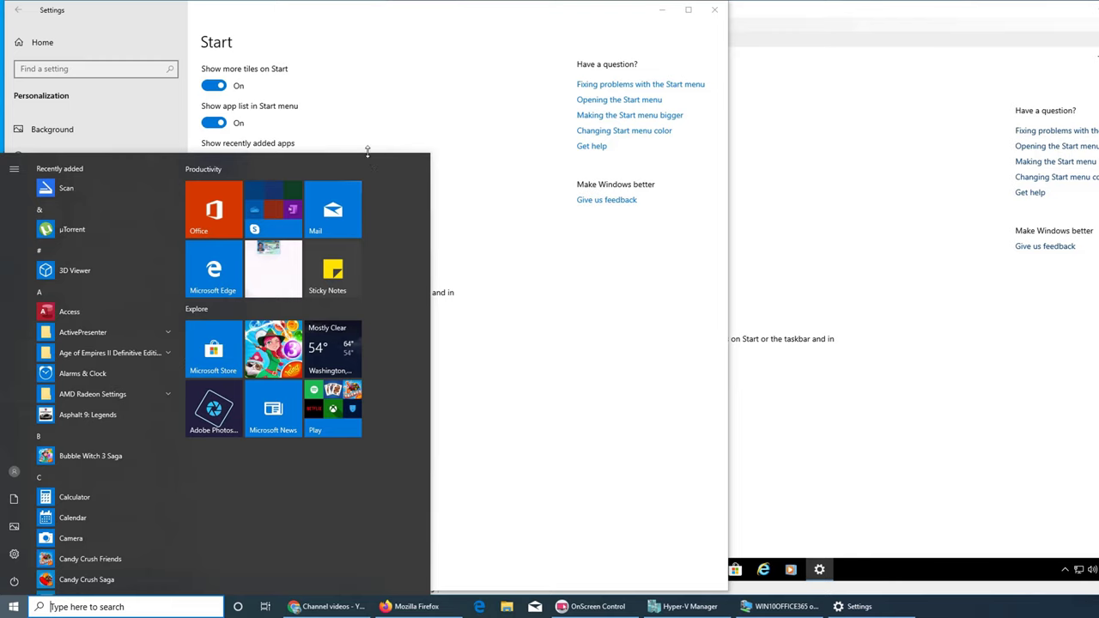
left_click_drag(368, 151, 375, 186)
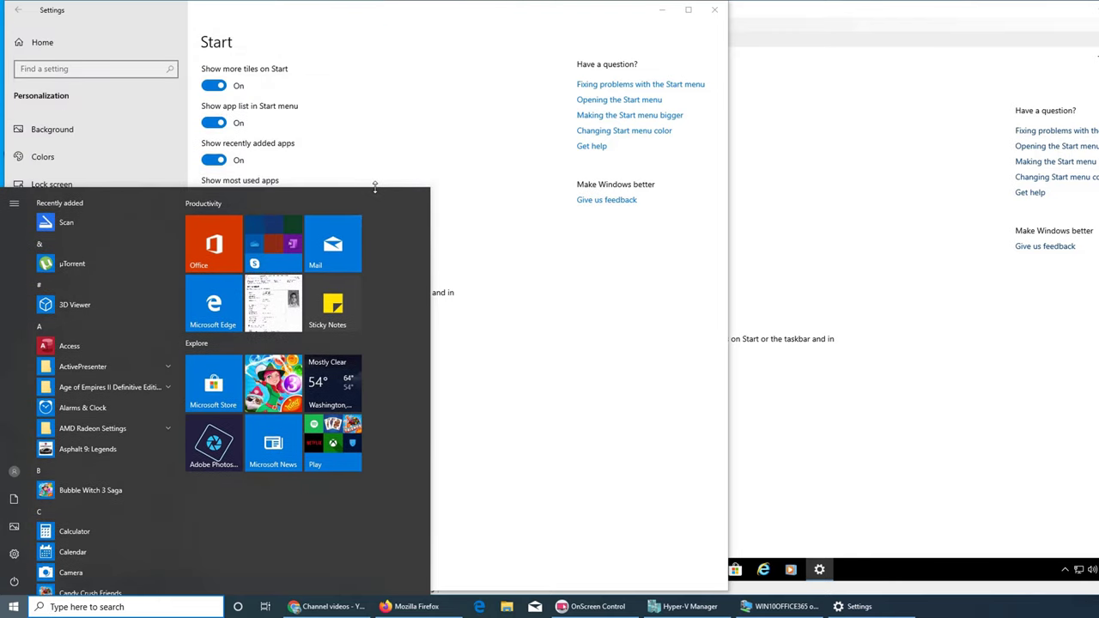
left_click(523, 401)
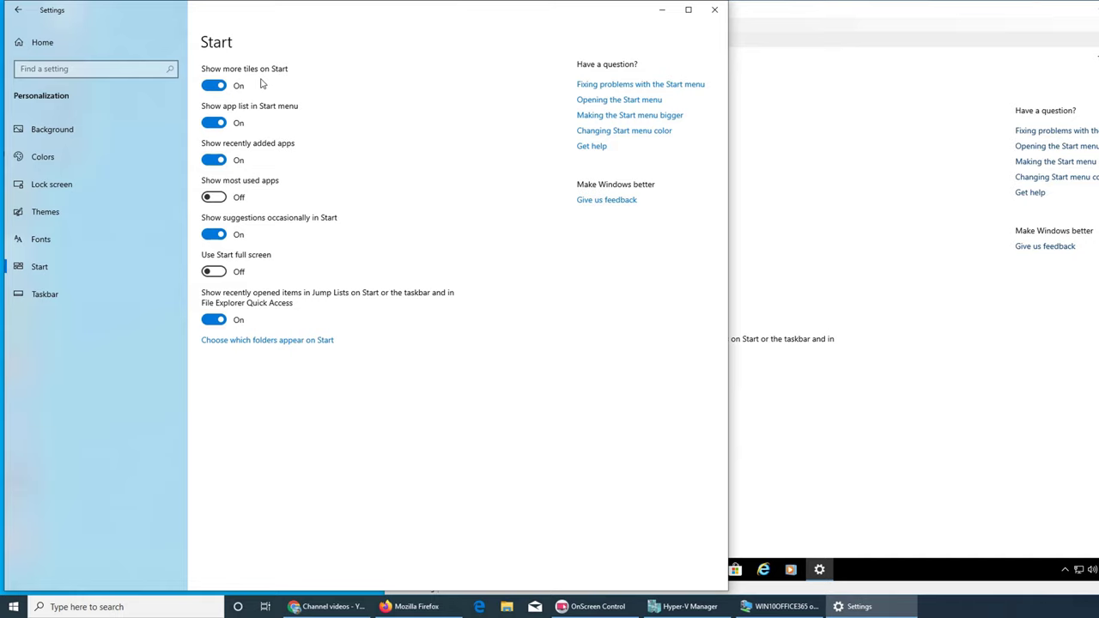
Close the host's Settings window and check the Start menu in the virtual machine
left_click(790, 228)
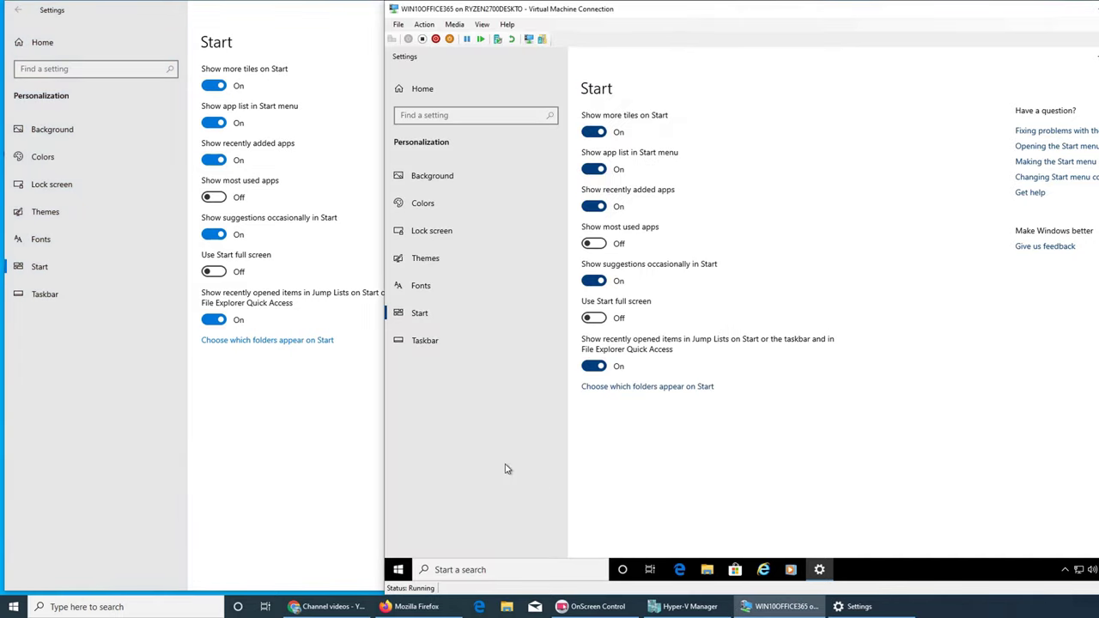
left_click(314, 38)
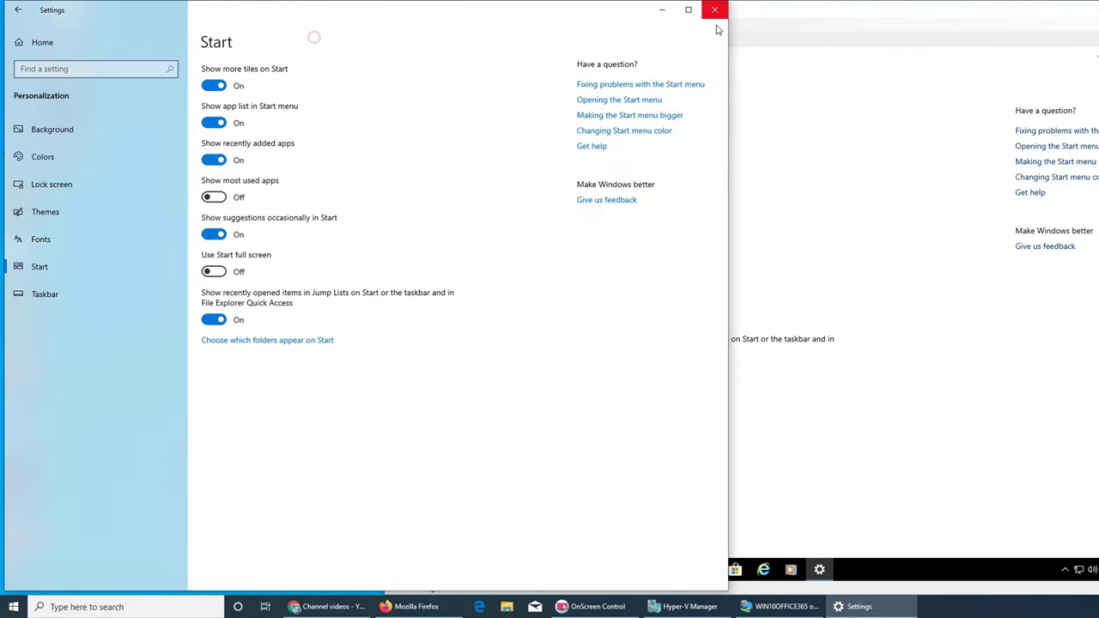
left_click(710, 13)
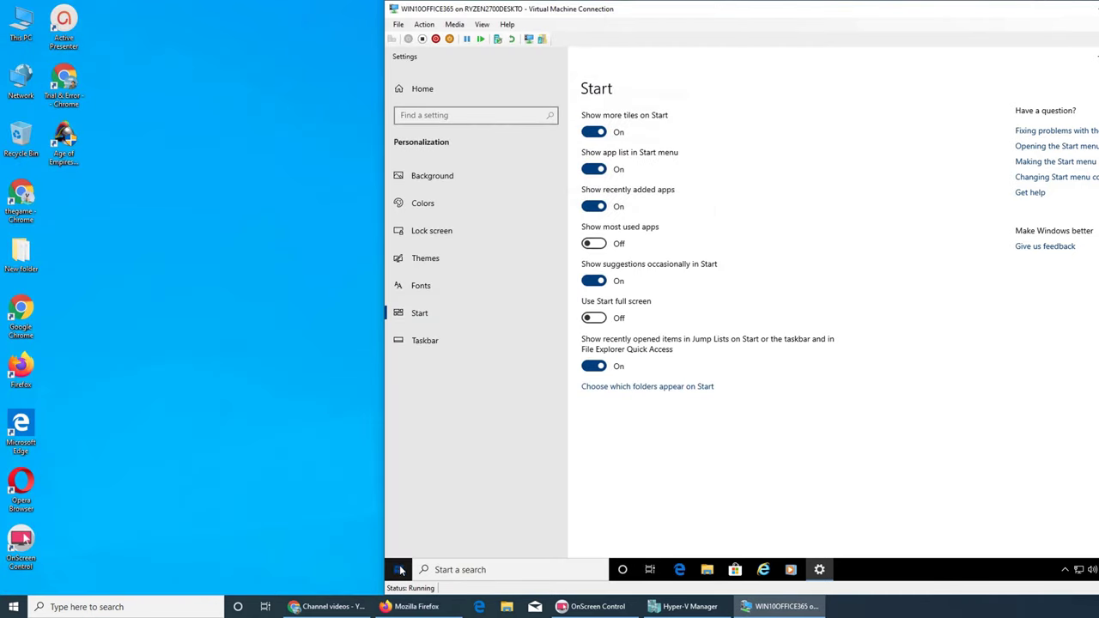
left_click(398, 570)
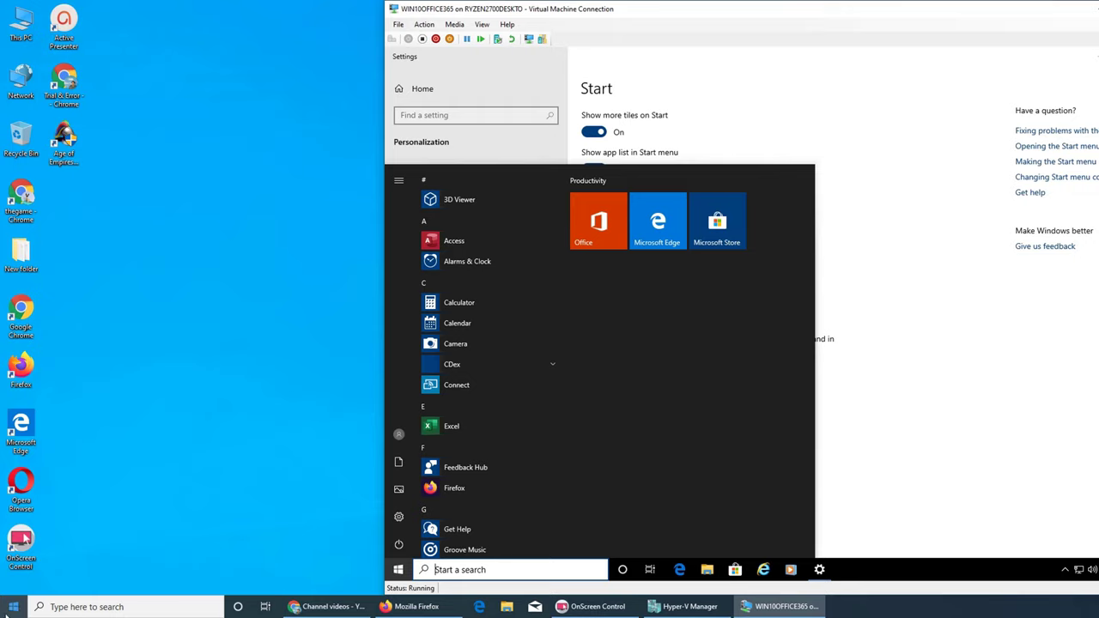
left_click(900, 308)
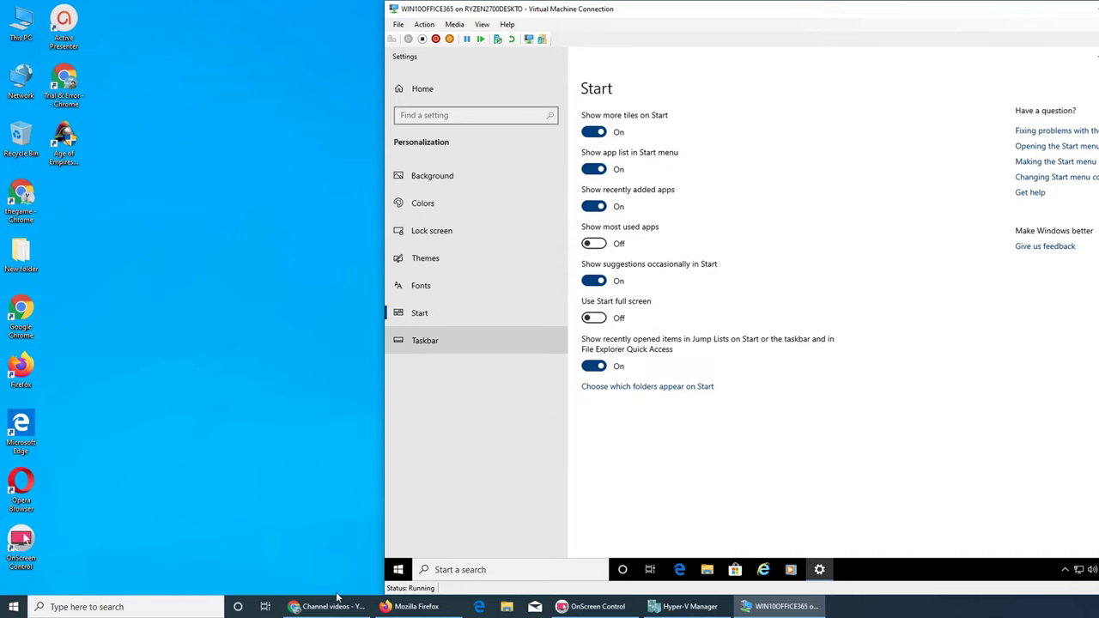
Turn off "Show app list in Start menu" in the virtual machine and compare the Start menu's pinned tiles and all apps views
left_click(594, 168)
left_click(399, 571)
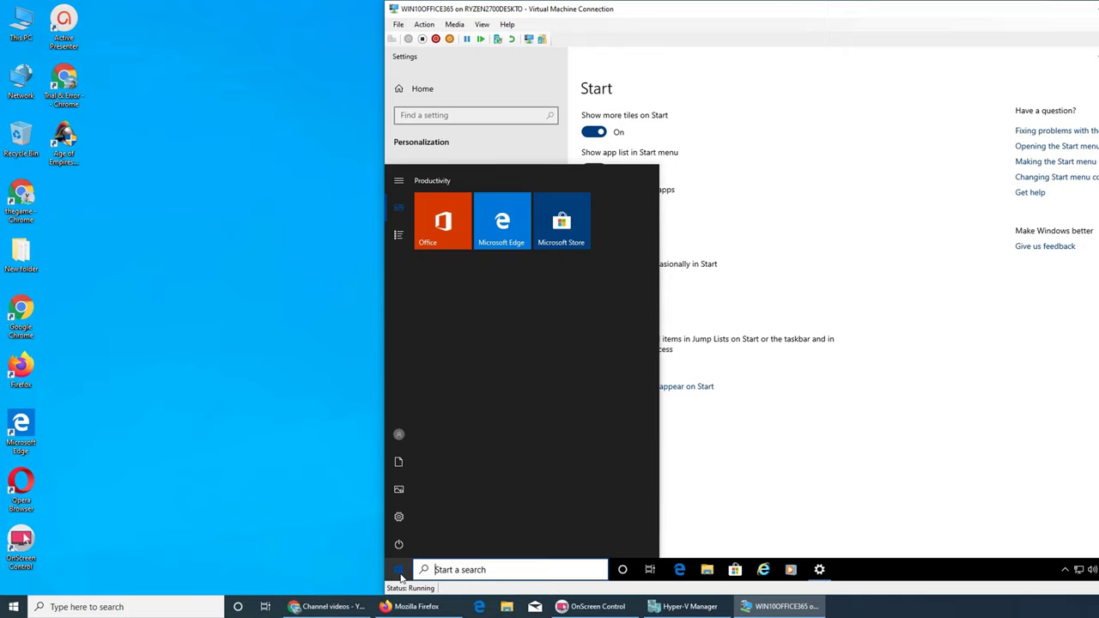
left_click(397, 243)
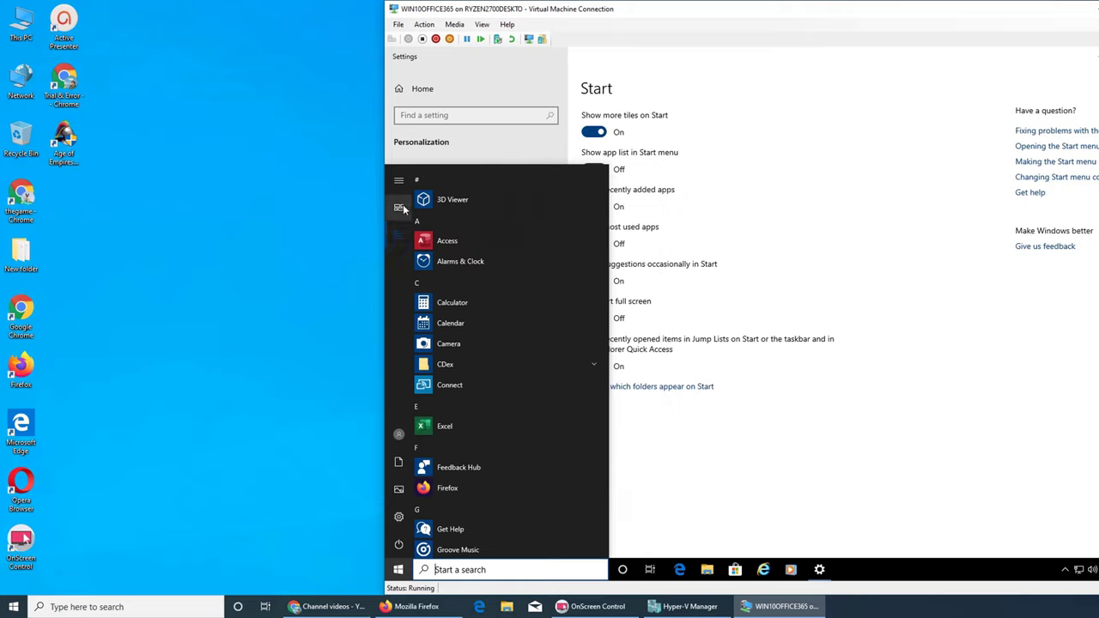
left_click(403, 208)
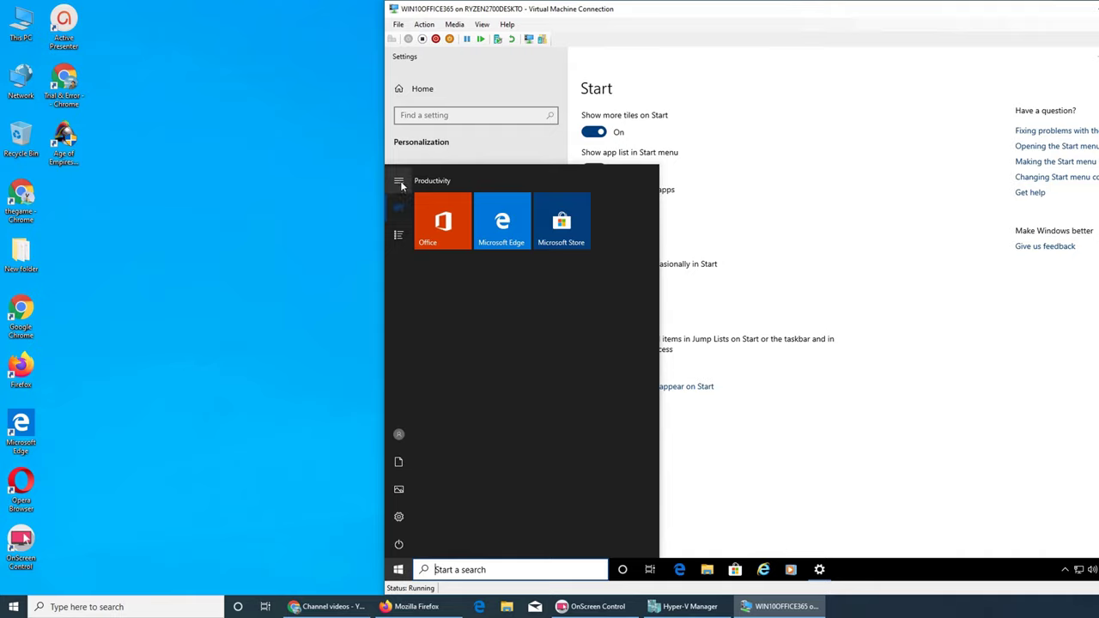
left_click(400, 183)
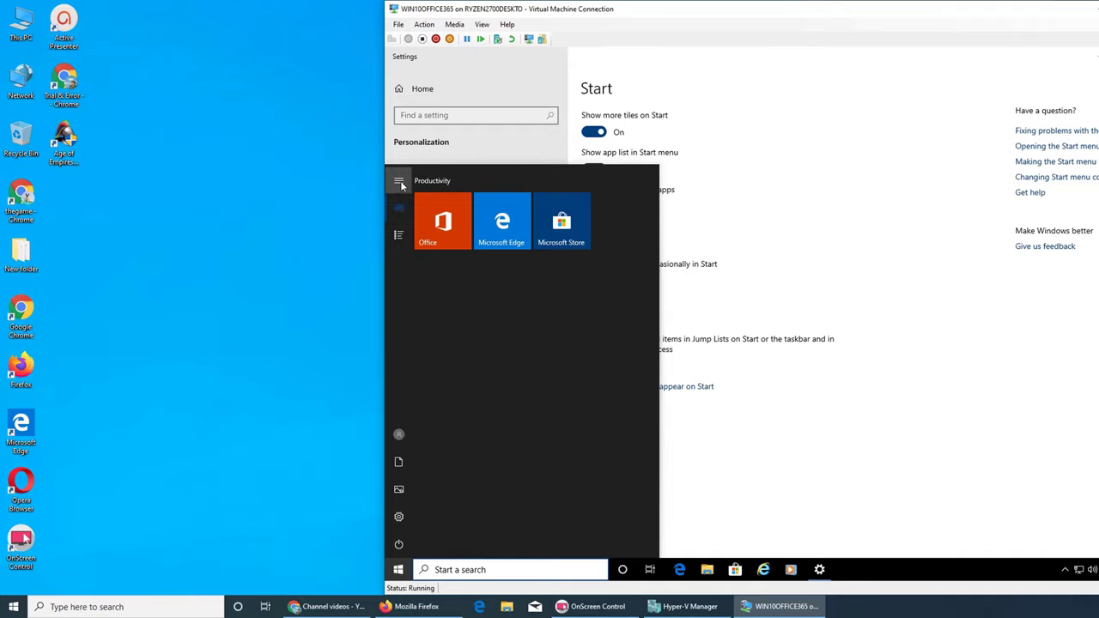
left_click(607, 331)
left_click(724, 210)
Turn "Show app list in Start menu" back on in the virtual machine and check its Start menu
left_click(599, 167)
left_click(398, 569)
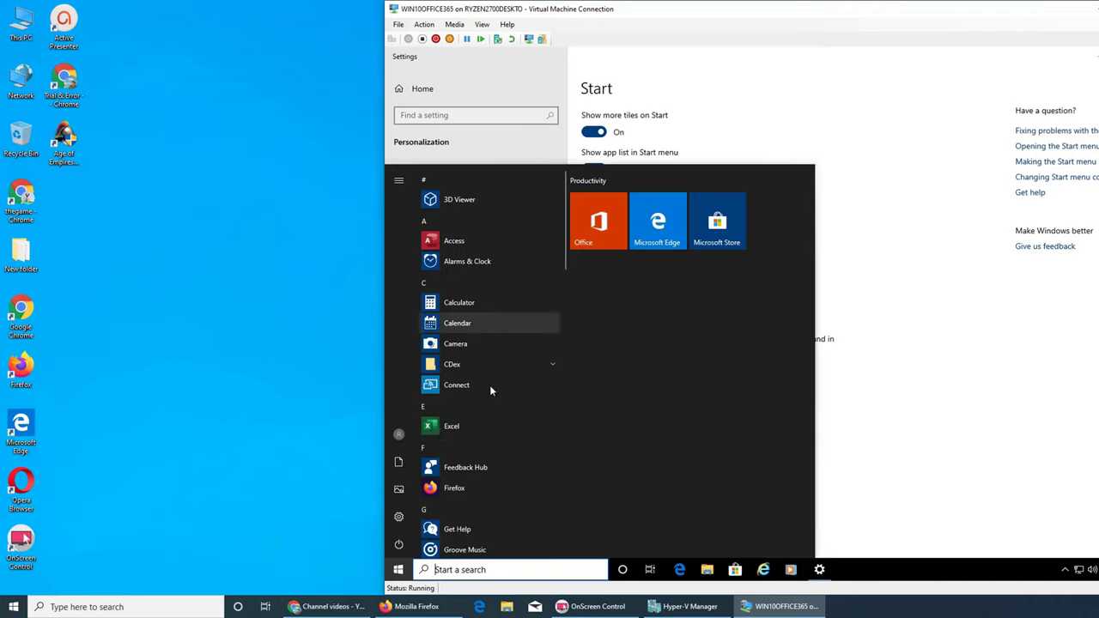
left_click(864, 280)
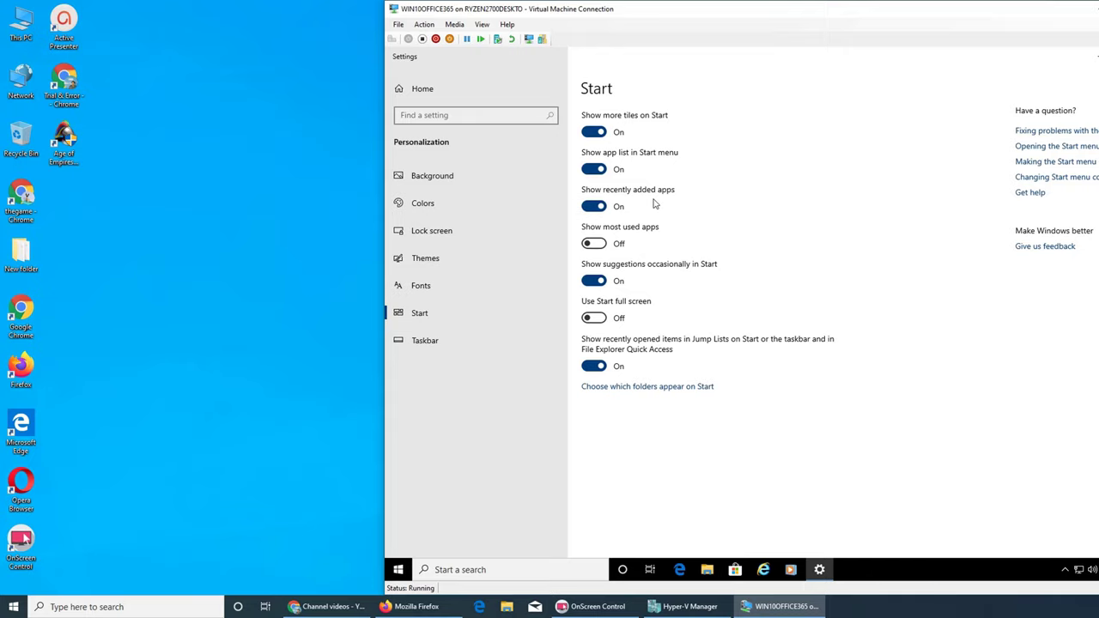
Look through the full app list in the virtual machine's Start menu for recently added apps
left_click(398, 569)
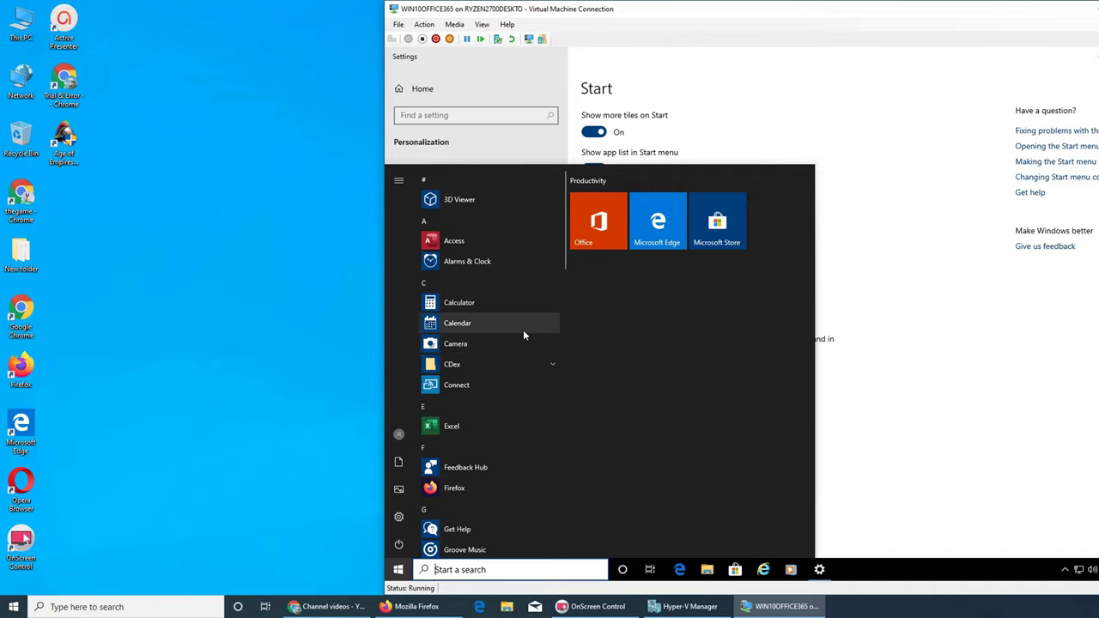
scroll(524, 335, "down", 3)
scroll(524, 335, "up", 2)
scroll(523, 330, "up", 2)
scroll(535, 322, "down", 3)
scroll(536, 325, "down", 3)
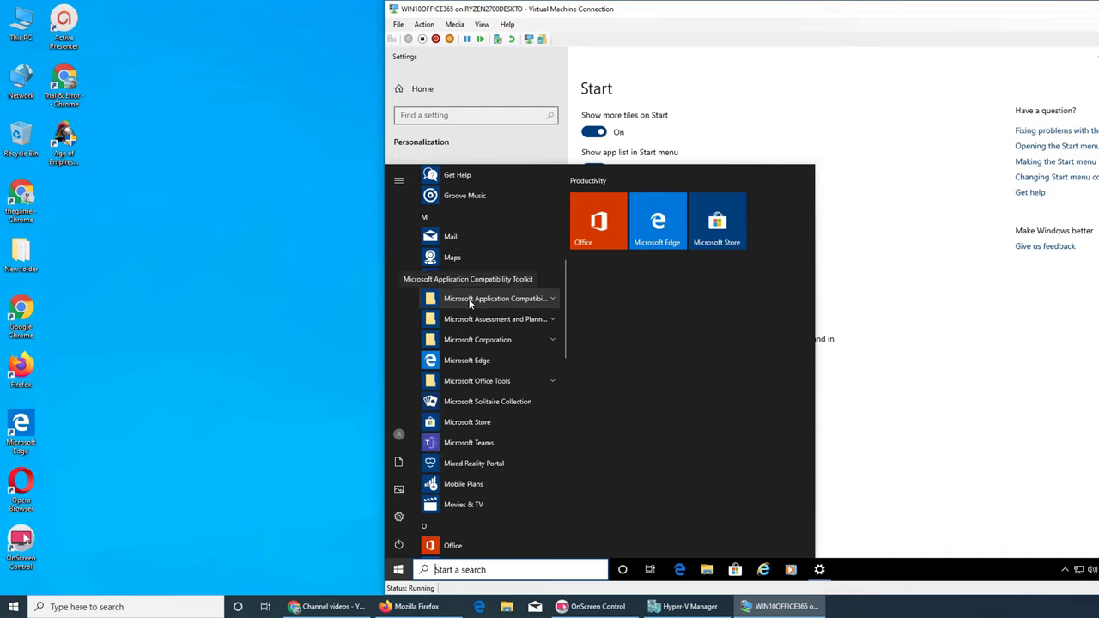
scroll(483, 316, "down", 3)
scroll(483, 317, "down", 6)
scroll(483, 316, "down", 1)
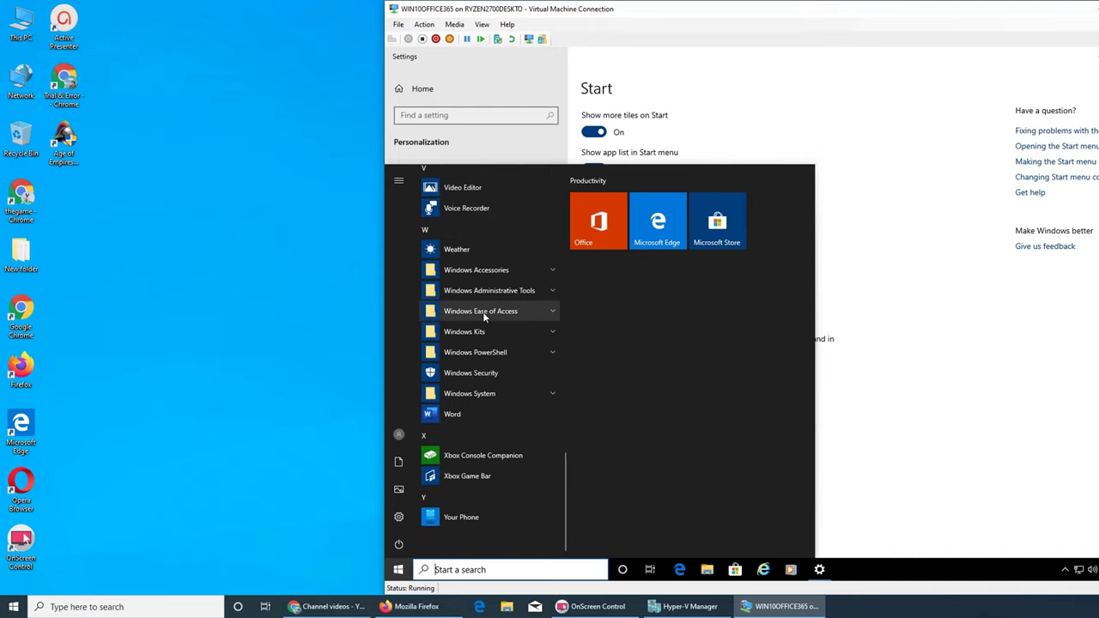
left_click(913, 427)
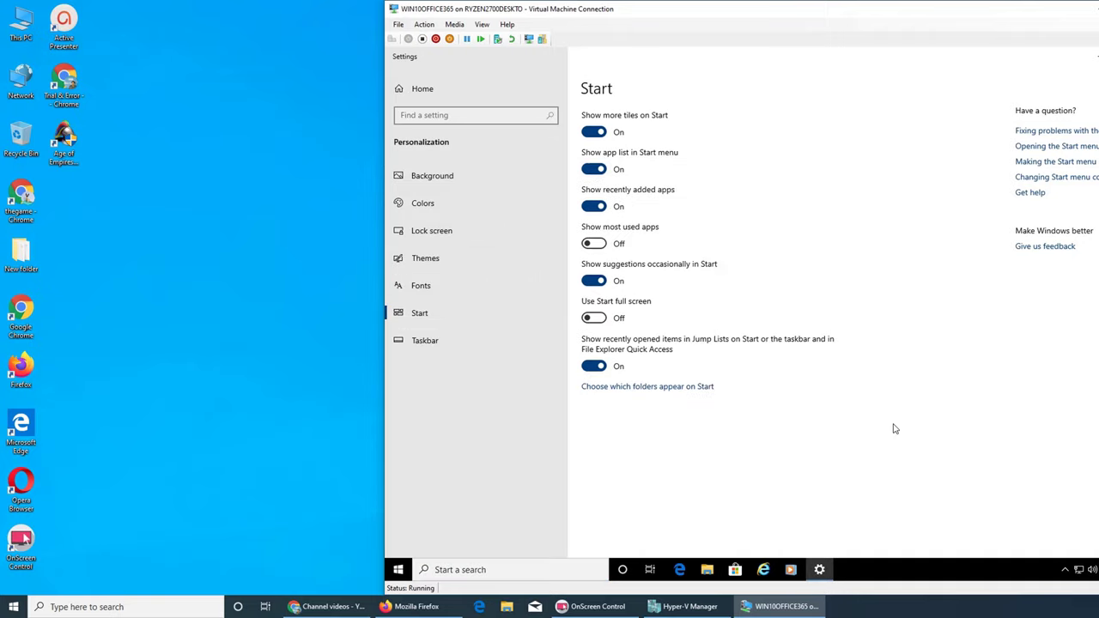
Examine the recently added section and the app list down to the Scan entry in the host's Start menu
left_click(14, 607)
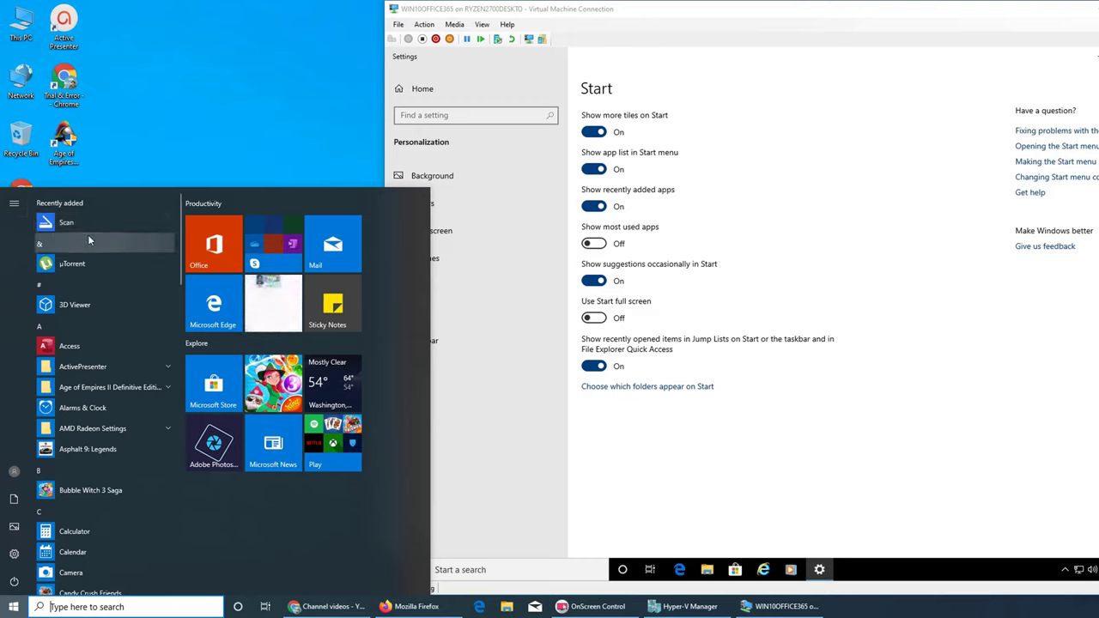
scroll(97, 250, "down", 3)
scroll(98, 246, "down", 5)
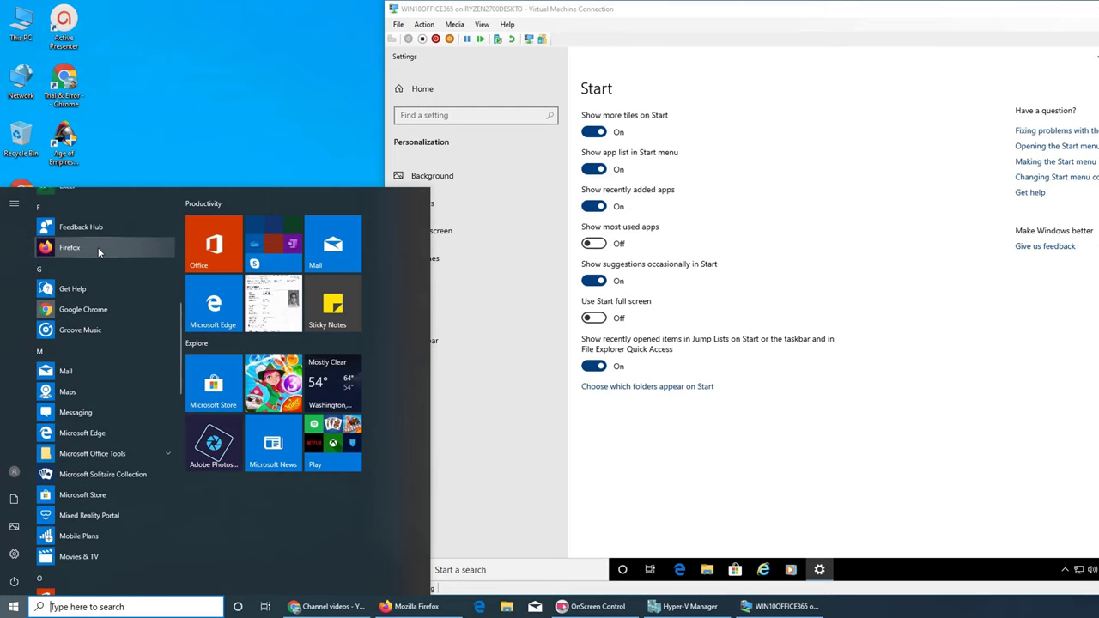
scroll(98, 247, "down", 6)
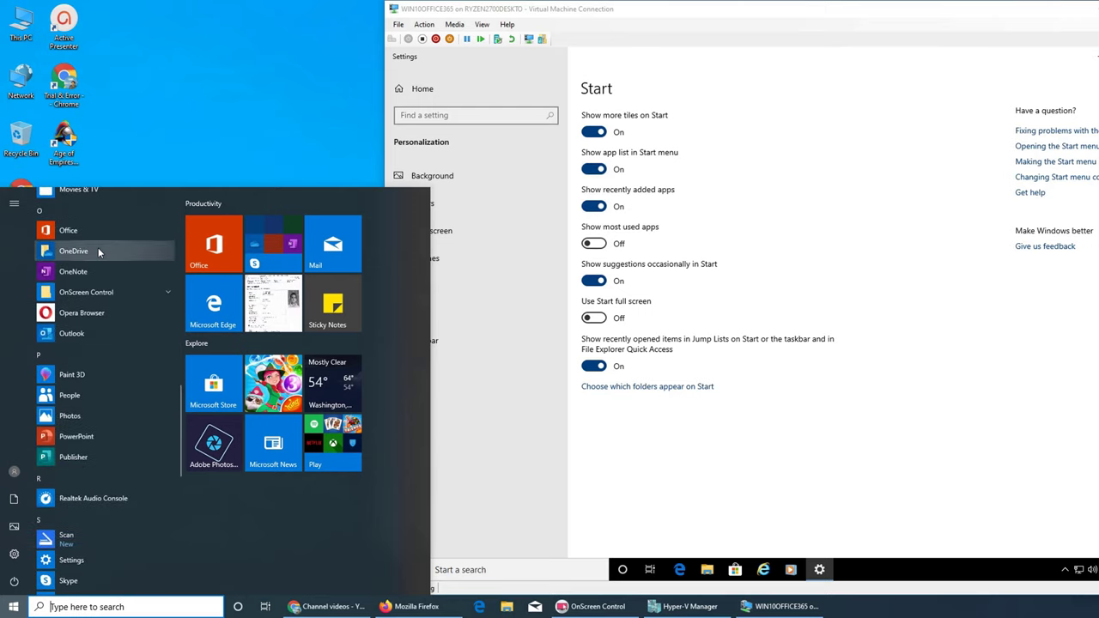
scroll(98, 247, "down", 3)
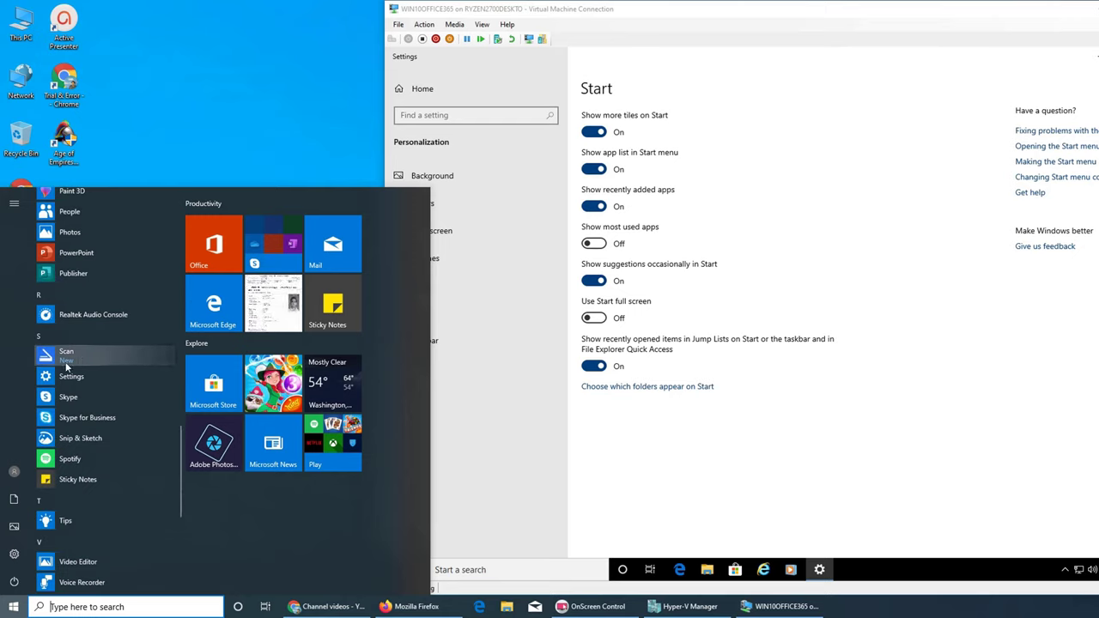
left_click(541, 445)
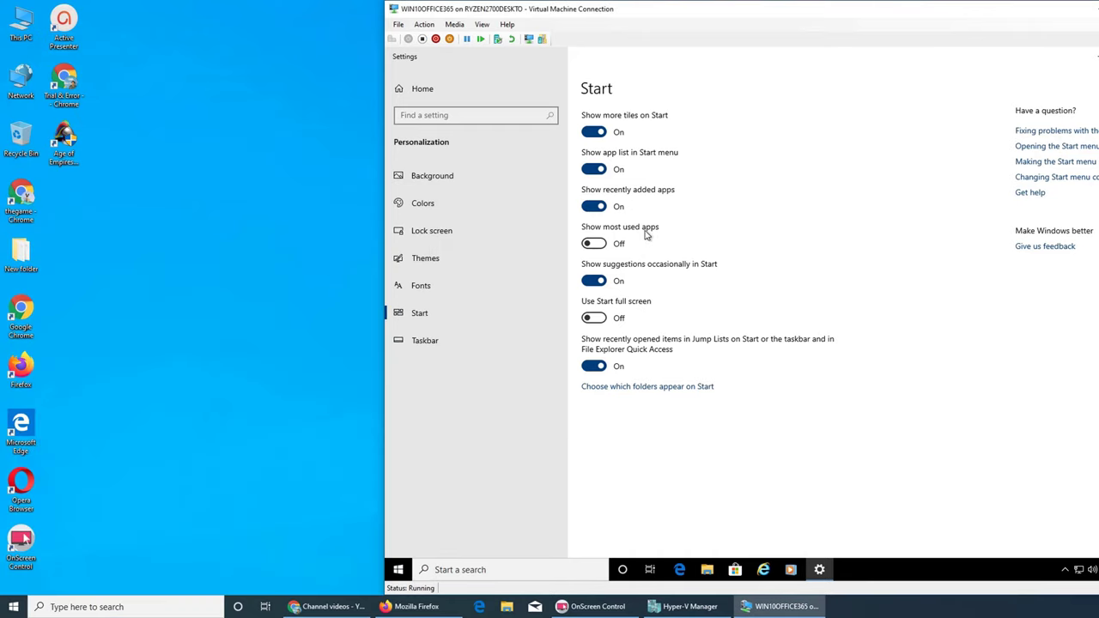
Turn on "Show most used apps" in the virtual machine's Start settings and check its Start menu
left_click(598, 245)
left_click(398, 570)
left_click(398, 570)
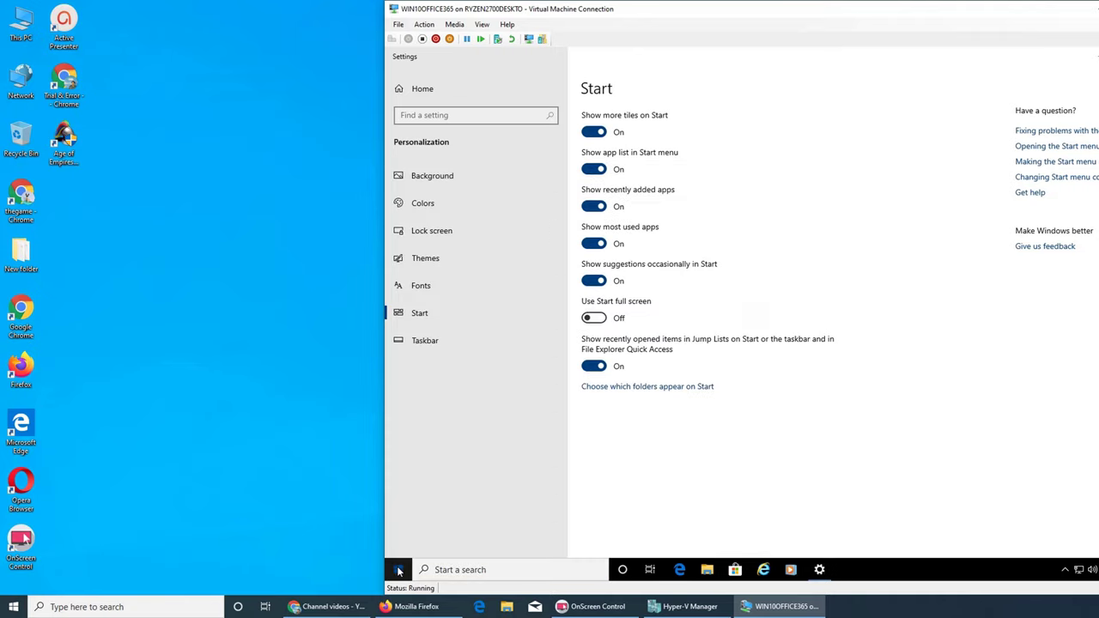
Turn on "Show most used apps" in the host's Personalization Start settings and minimize the Settings window
key("super")
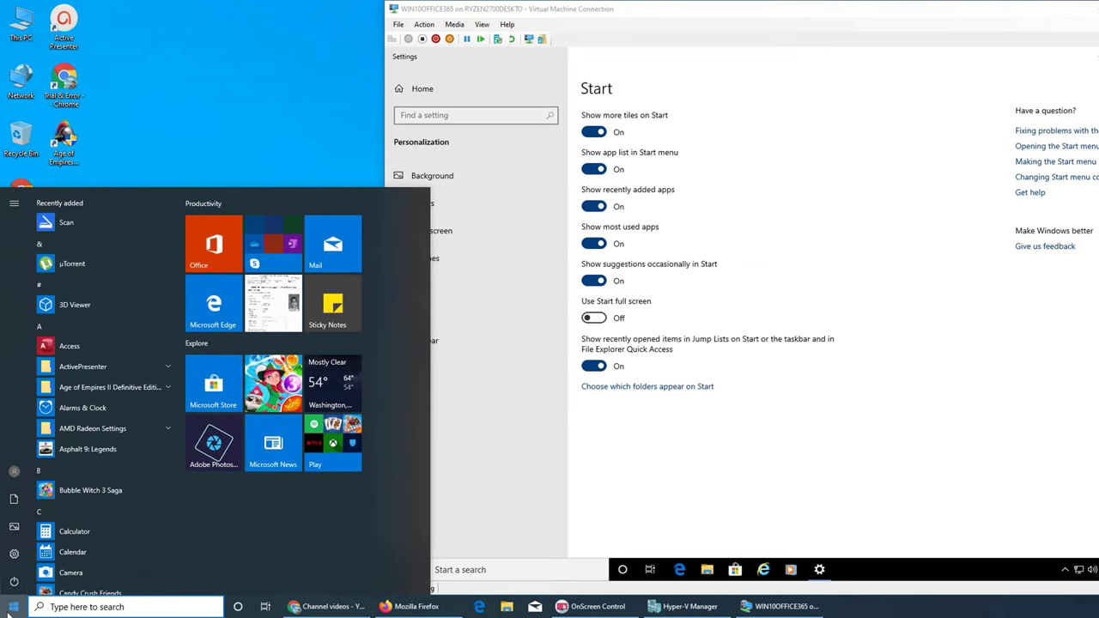
left_click(14, 554)
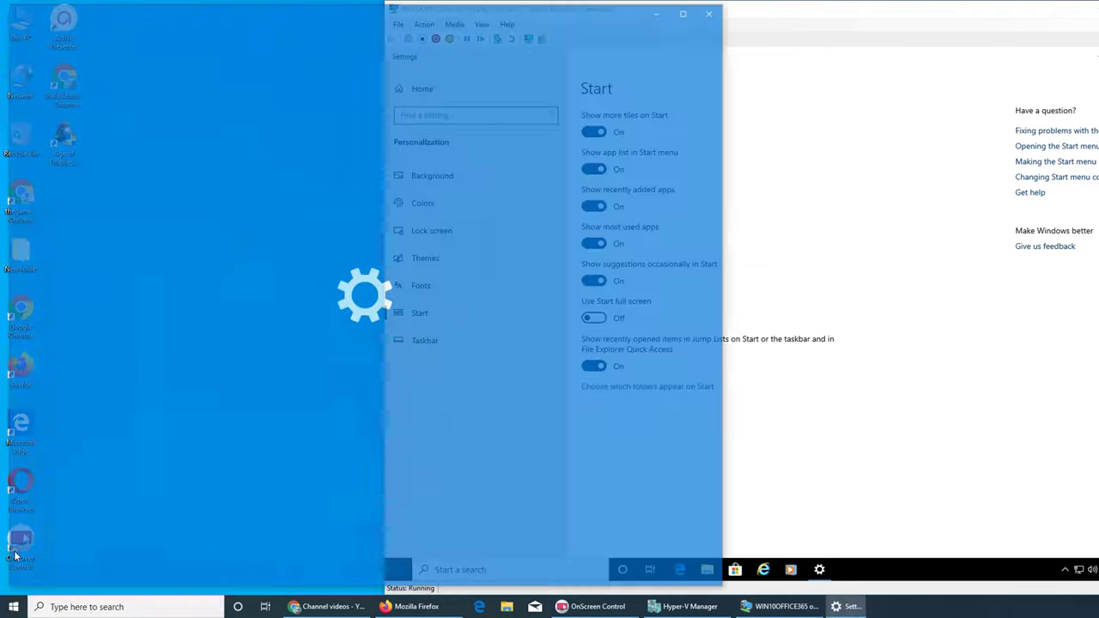
left_click(144, 208)
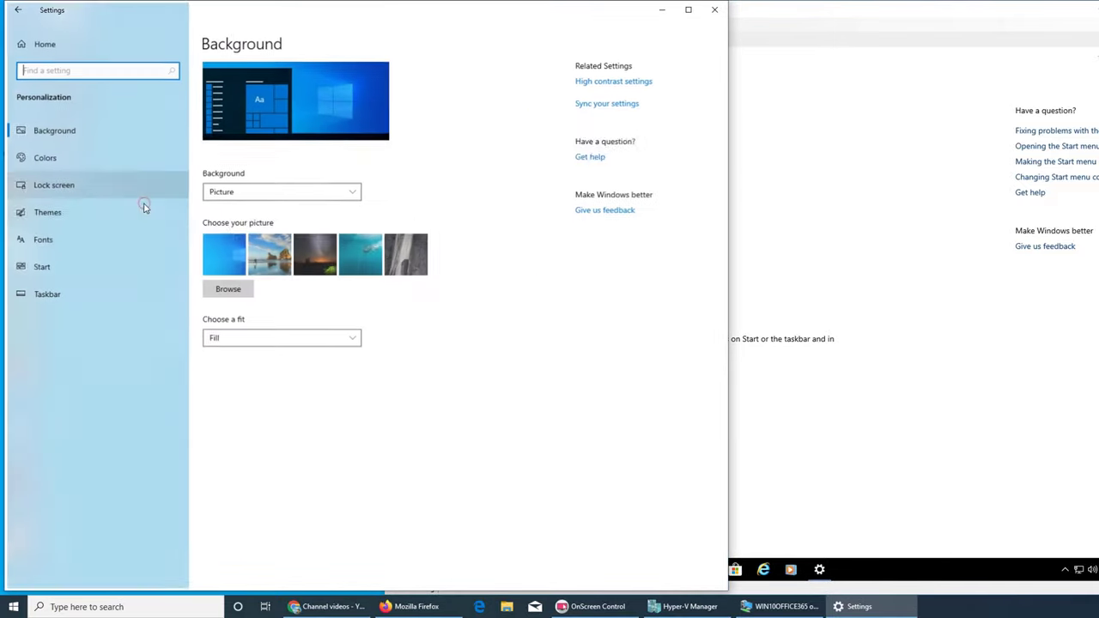
left_click(45, 219)
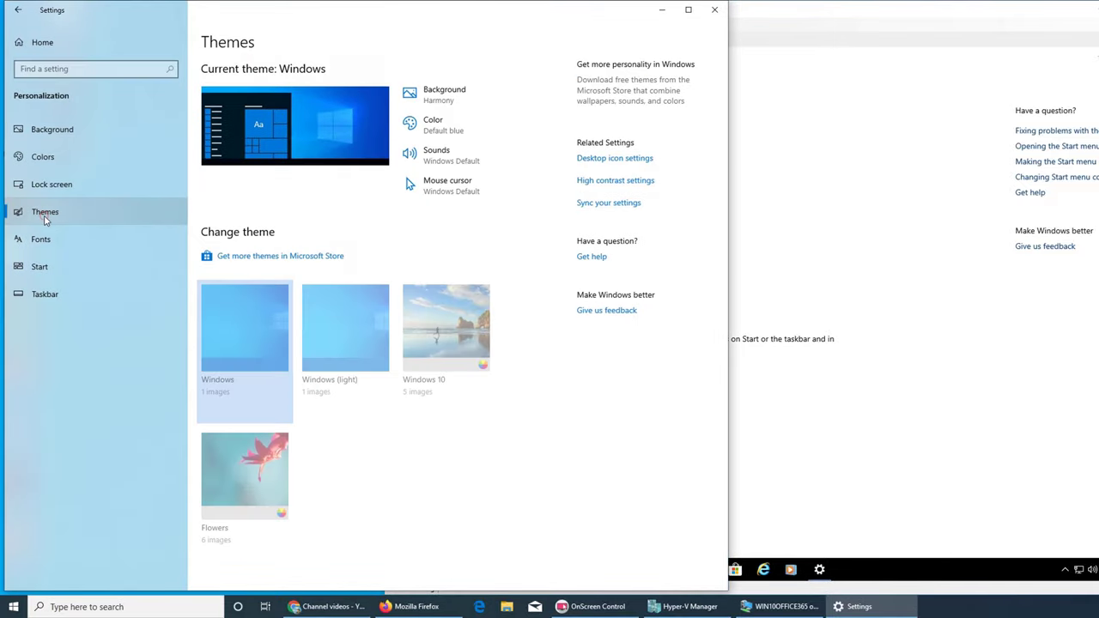
left_click(36, 266)
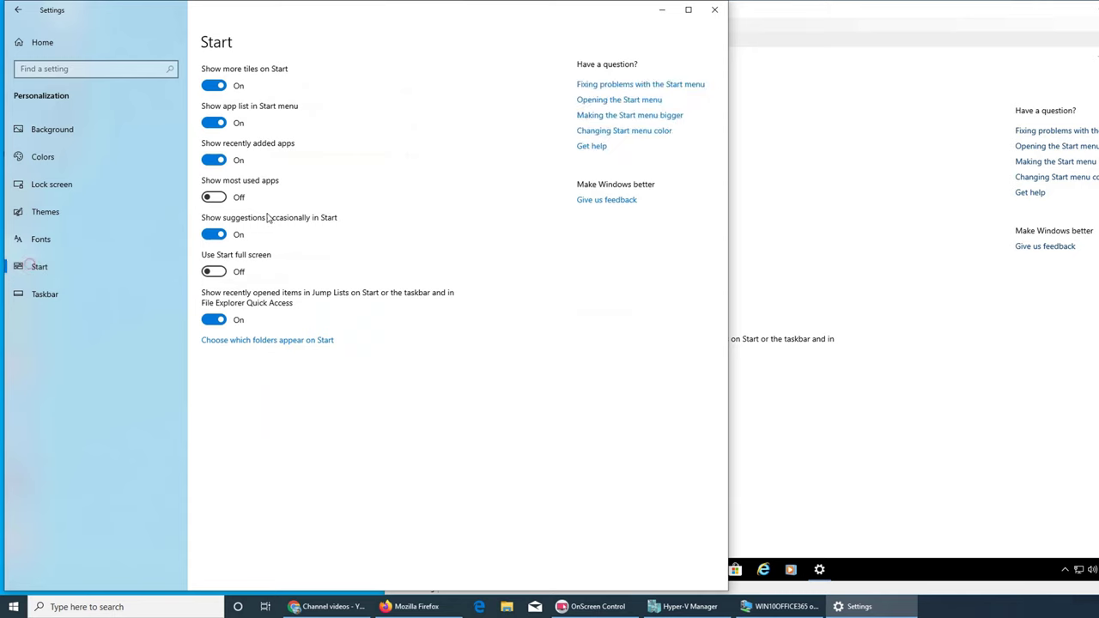
left_click(215, 197)
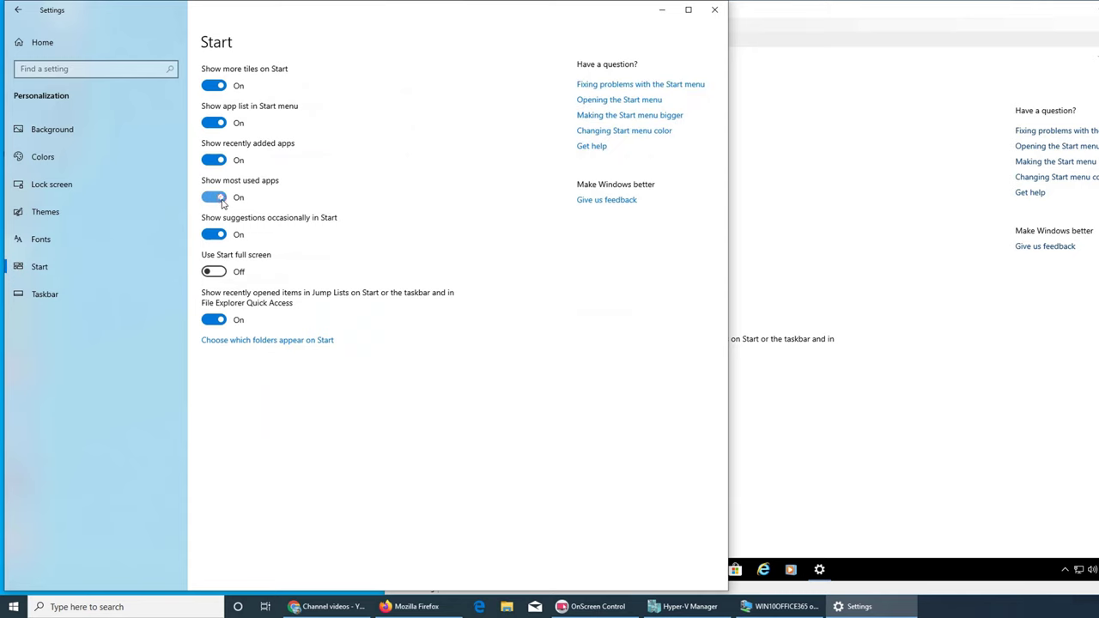
left_click(660, 10)
Examine the most used section and the app list in the host's Start menu
left_click(14, 606)
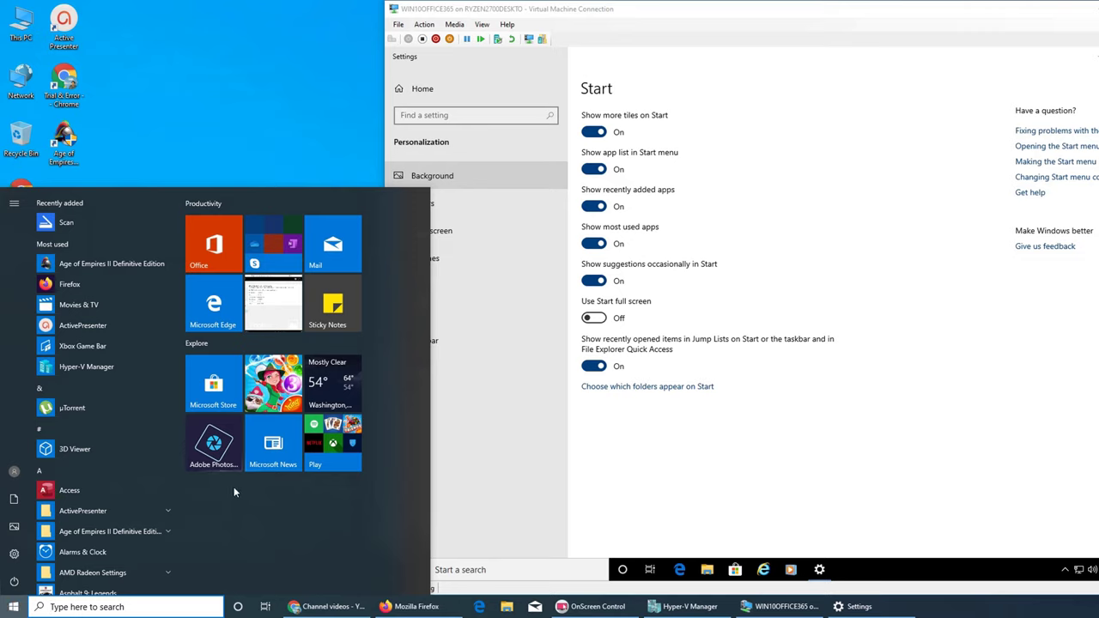
scroll(132, 429, "down", 5)
scroll(132, 429, "up", 5)
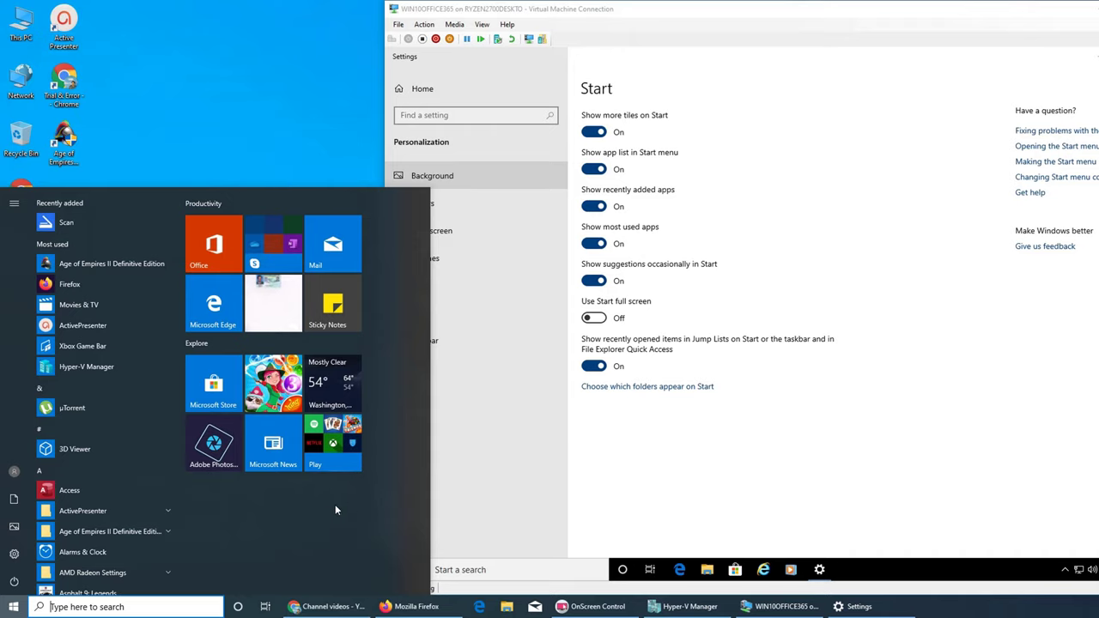
left_click(252, 109)
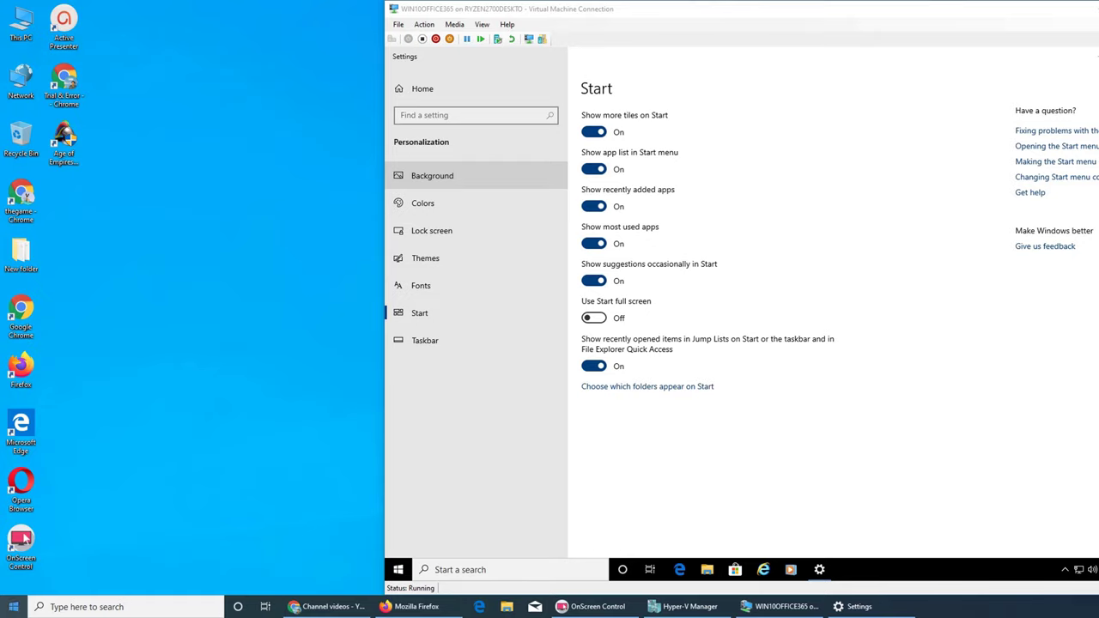
left_click(14, 606)
left_click(593, 582)
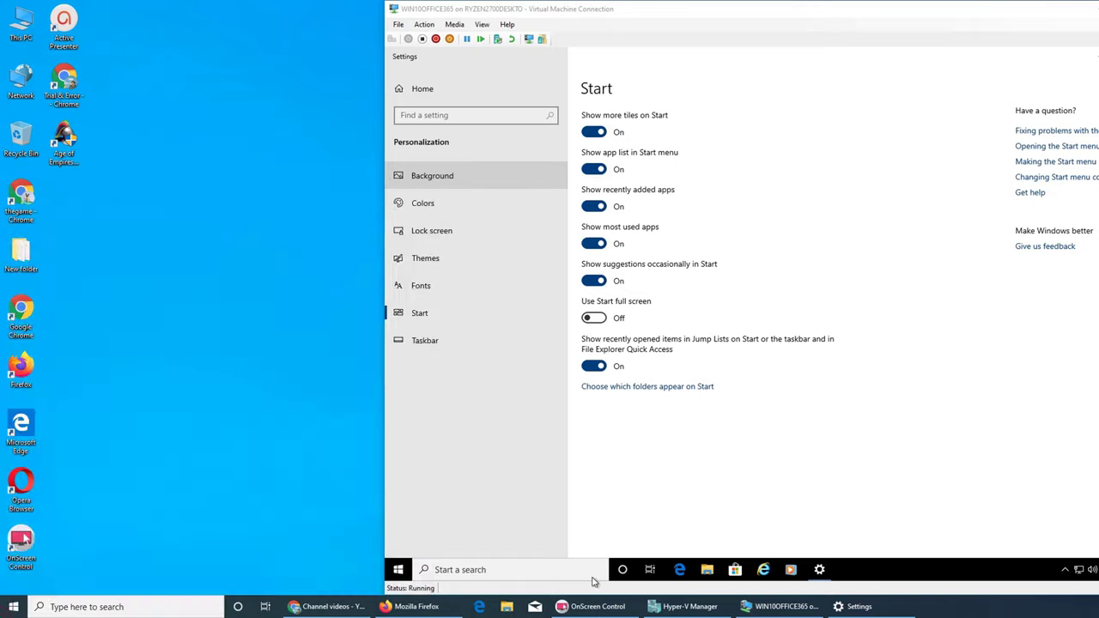
Look through the app list and tiles in the virtual machine's Start menu for suggested apps
left_click(859, 608)
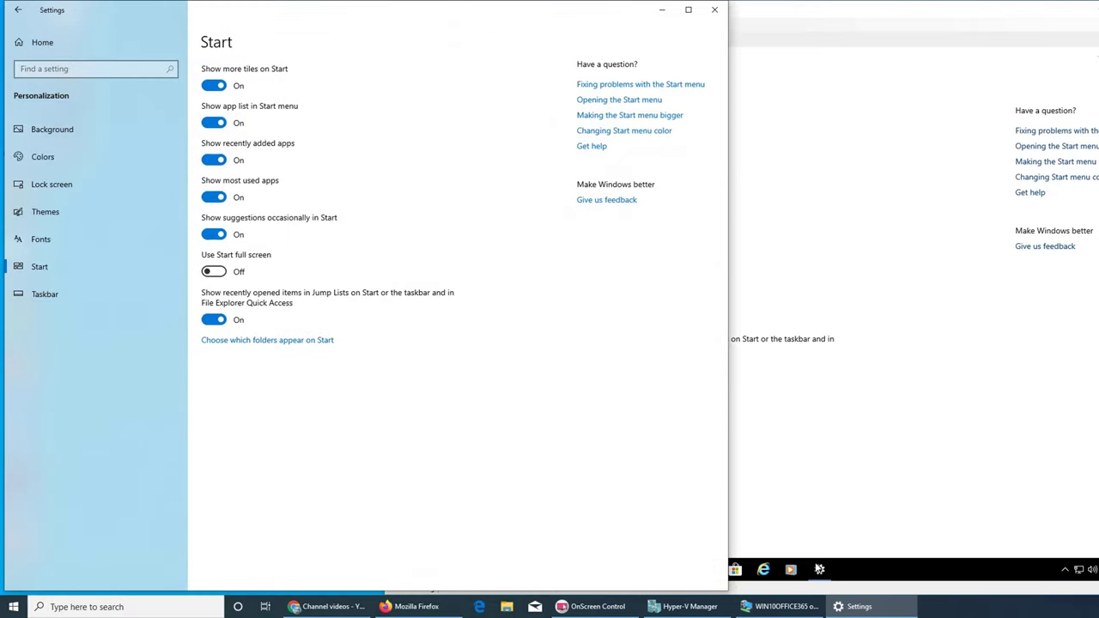
left_click(846, 605)
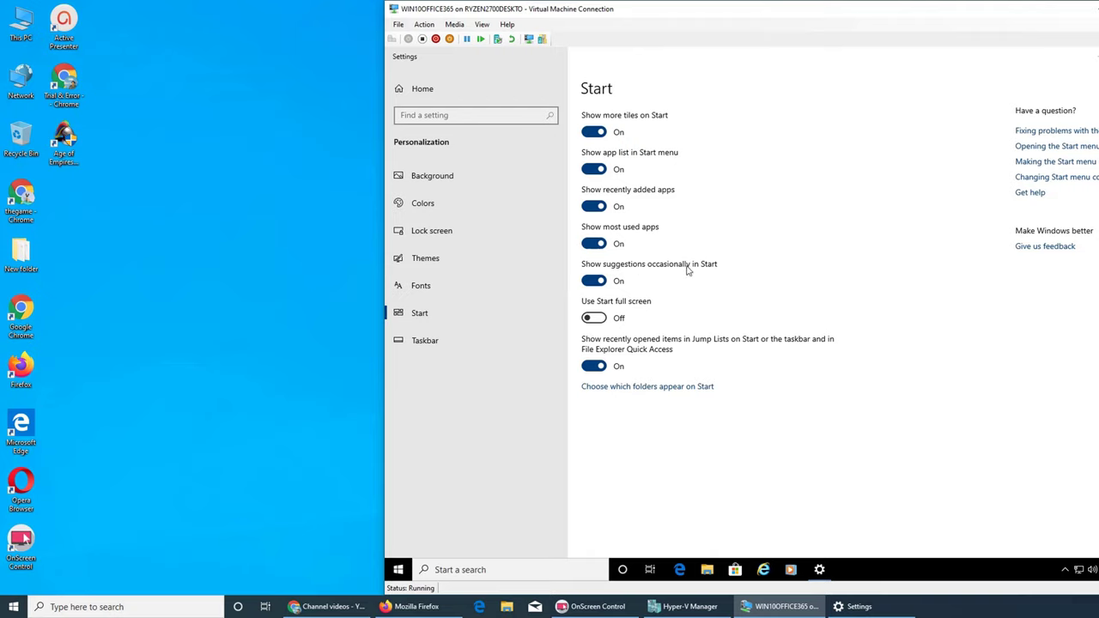
left_click(400, 570)
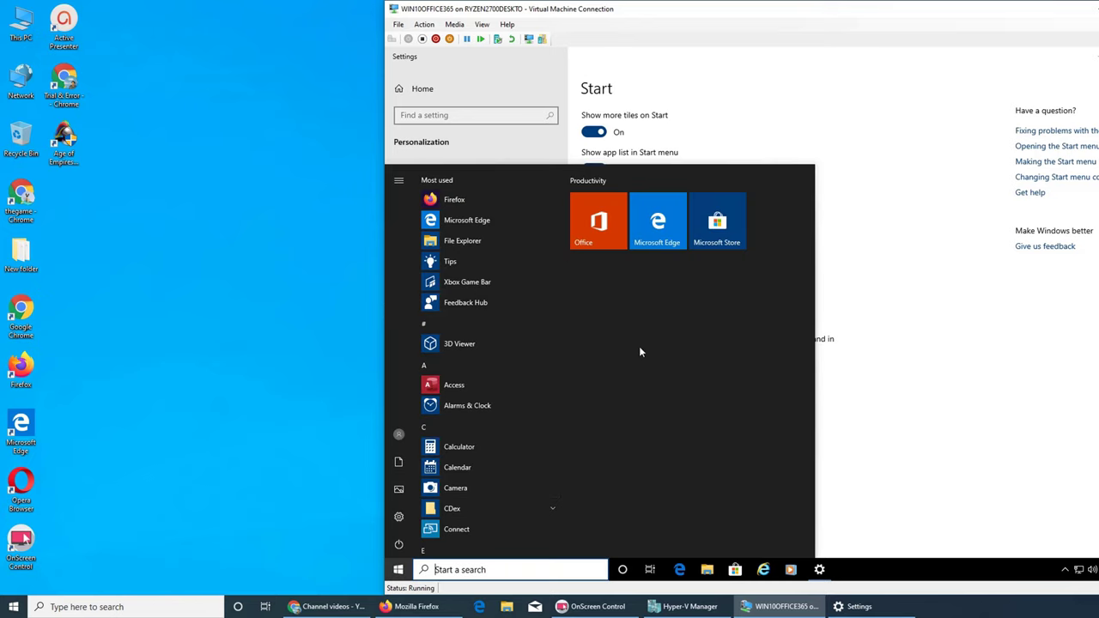
scroll(540, 323, "down", 3)
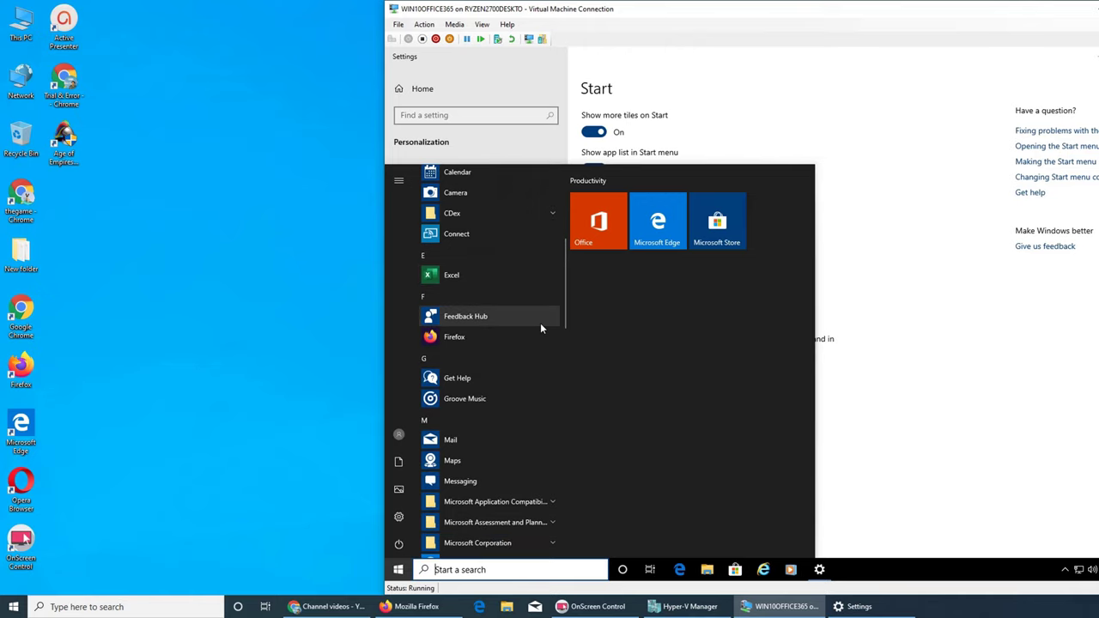
scroll(540, 323, "up", 3)
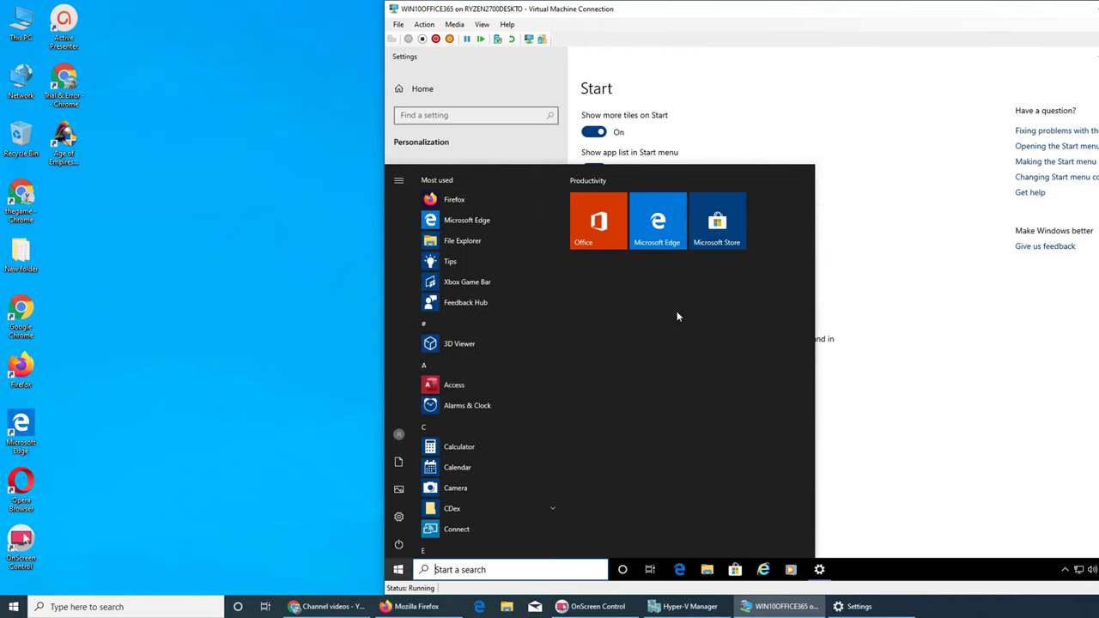
scroll(548, 364, "down", 5)
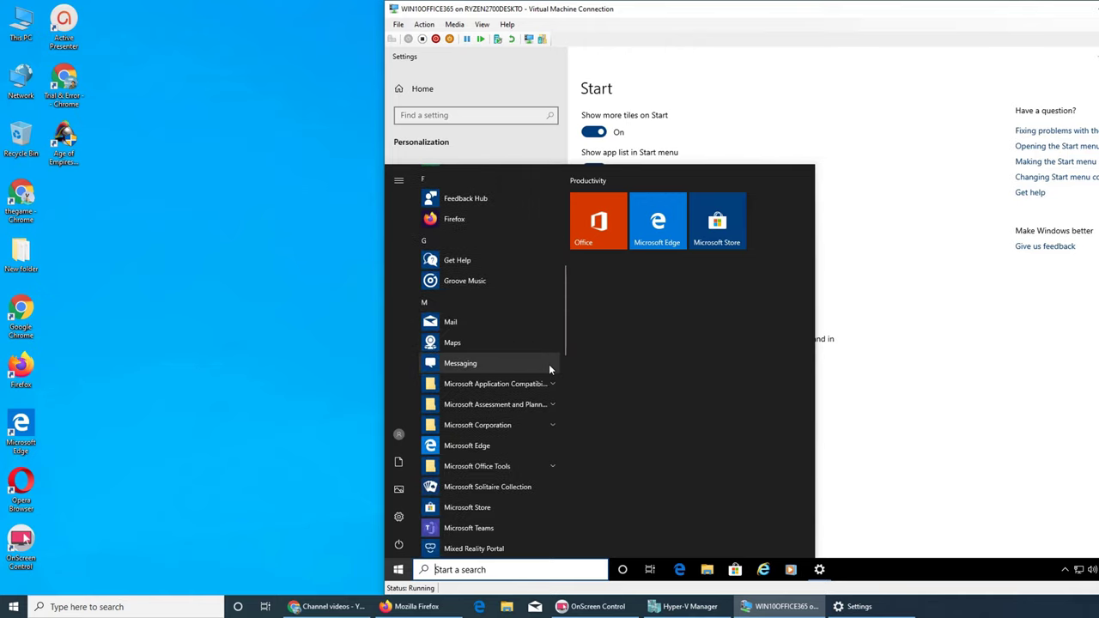
scroll(531, 376, "up", 3)
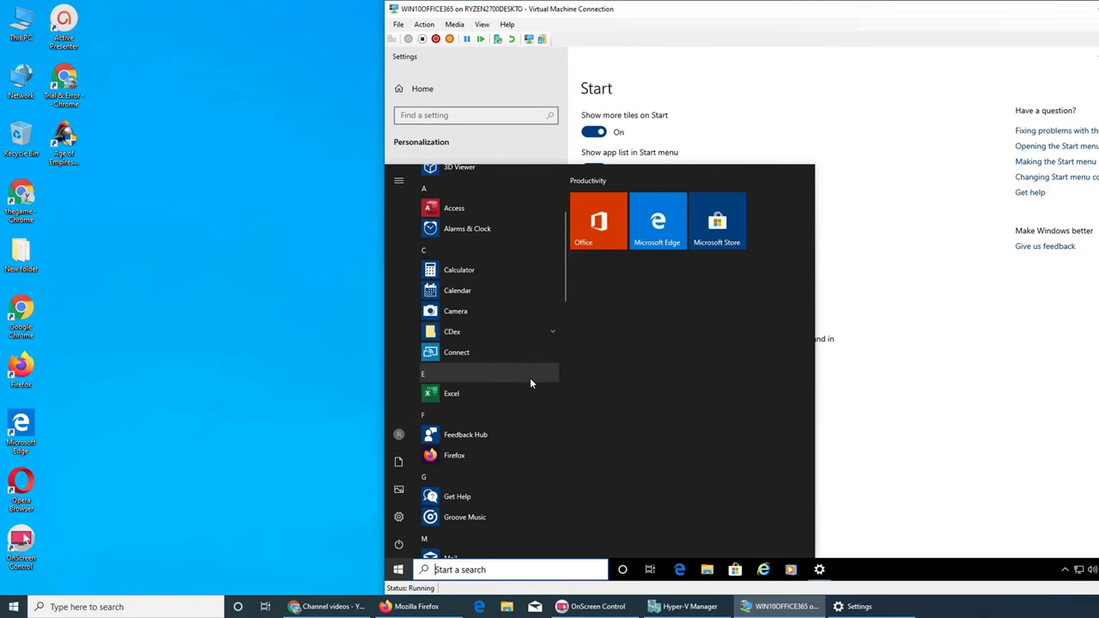
left_click(832, 421)
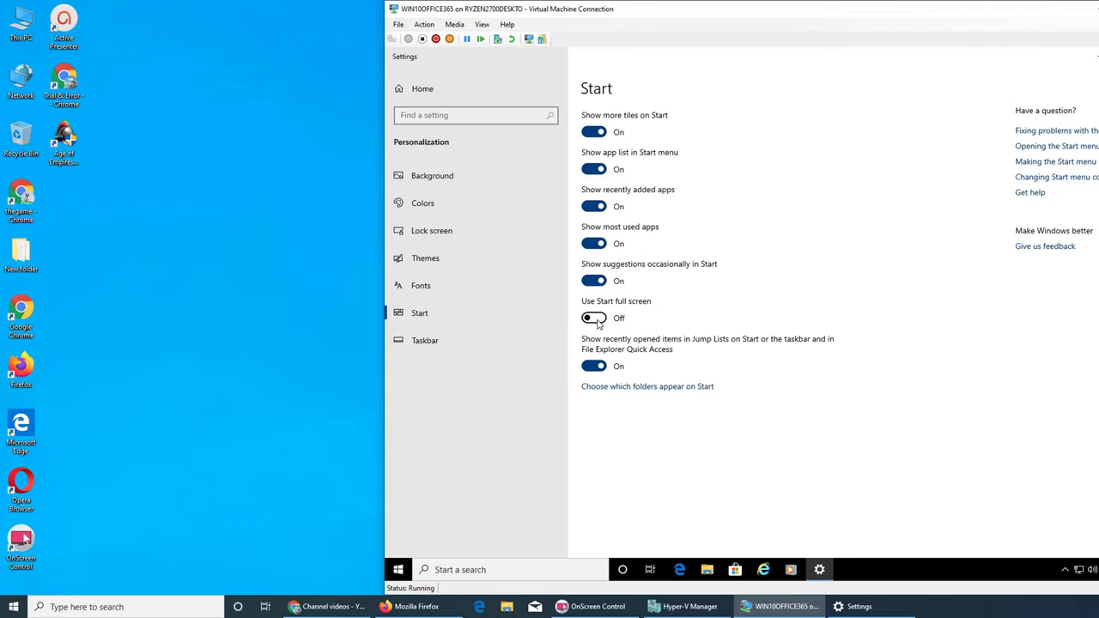
Turn on "Use Start full screen" in the virtual machine and on the host, checking the Start menu of each
left_click(399, 571)
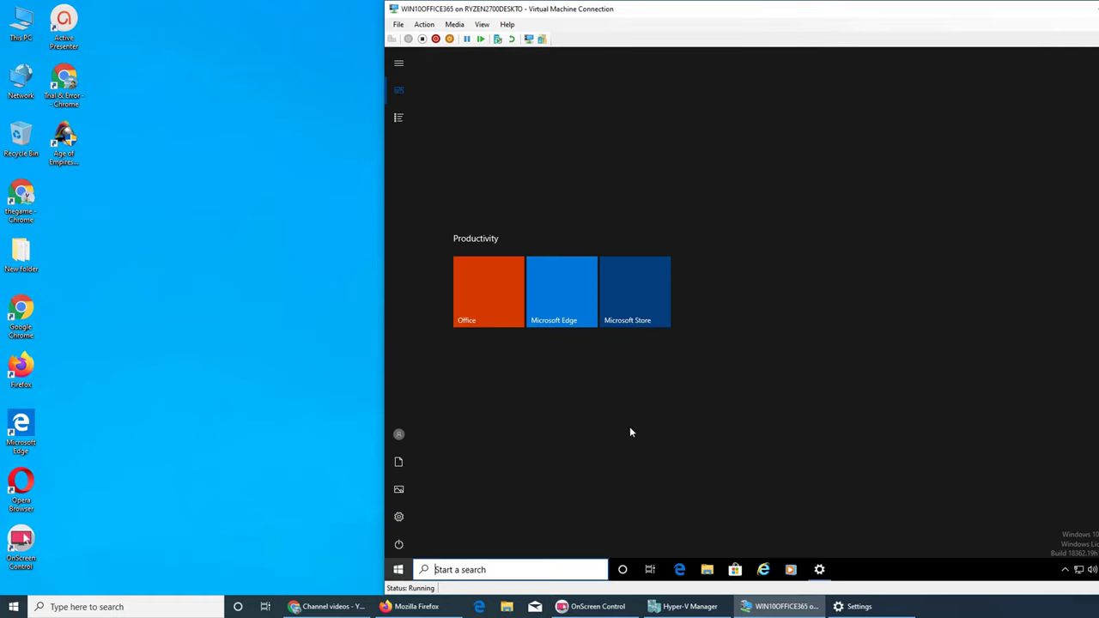
left_click(398, 570)
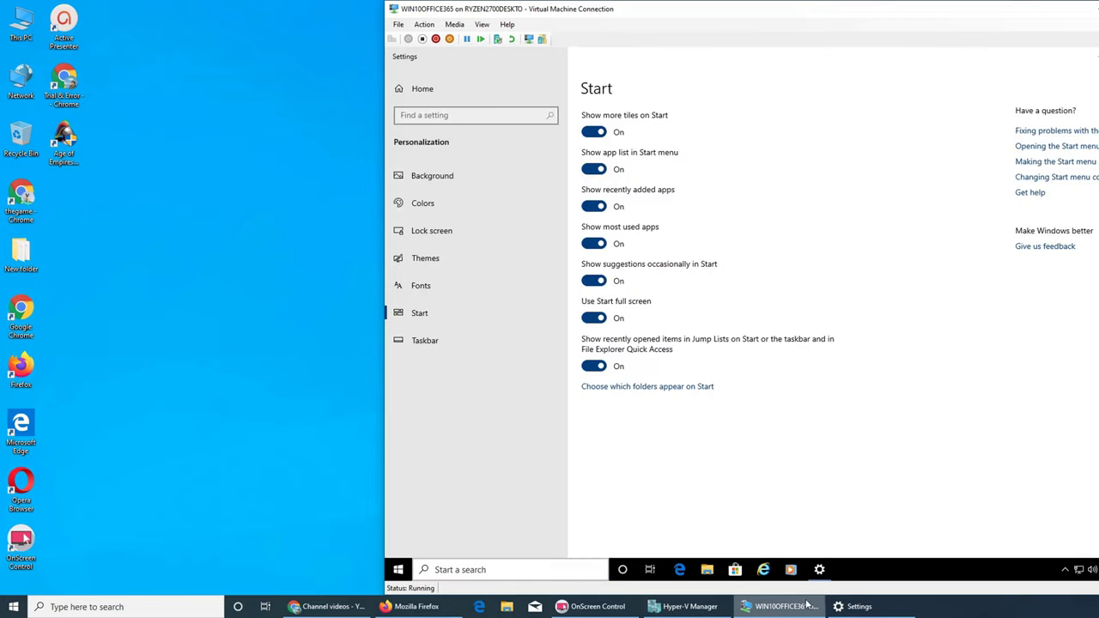
left_click(854, 606)
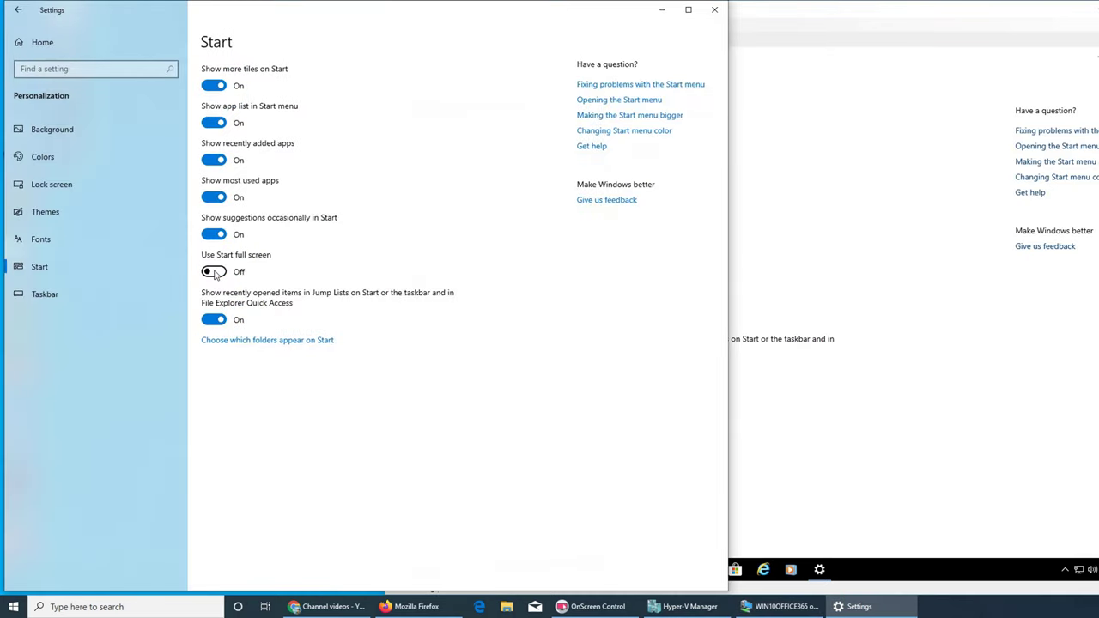
left_click(214, 272)
left_click(854, 606)
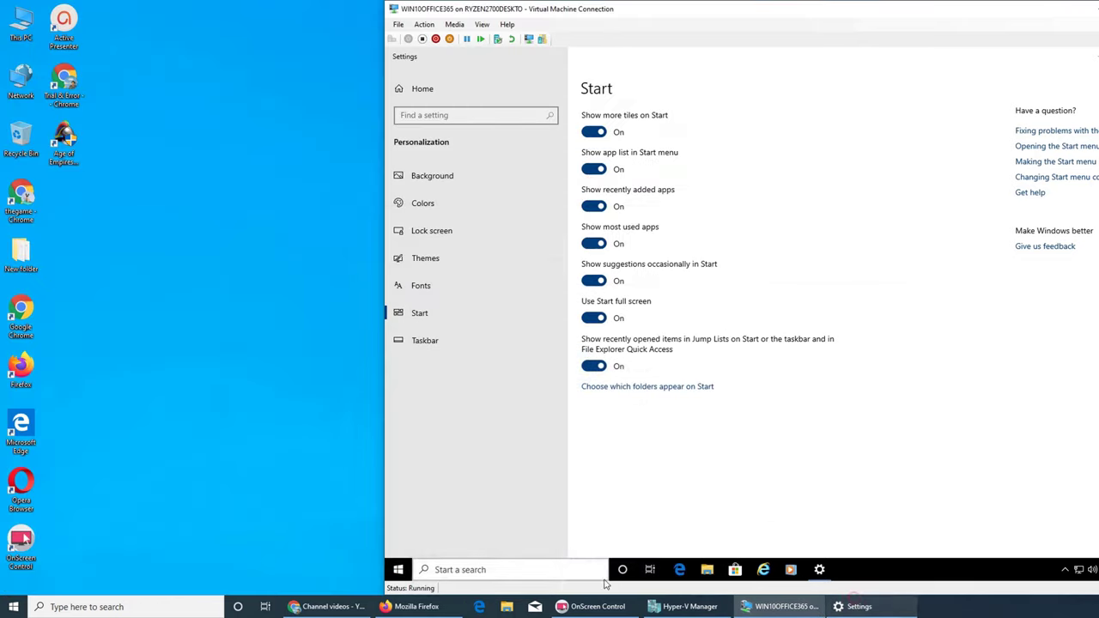
left_click(4, 613)
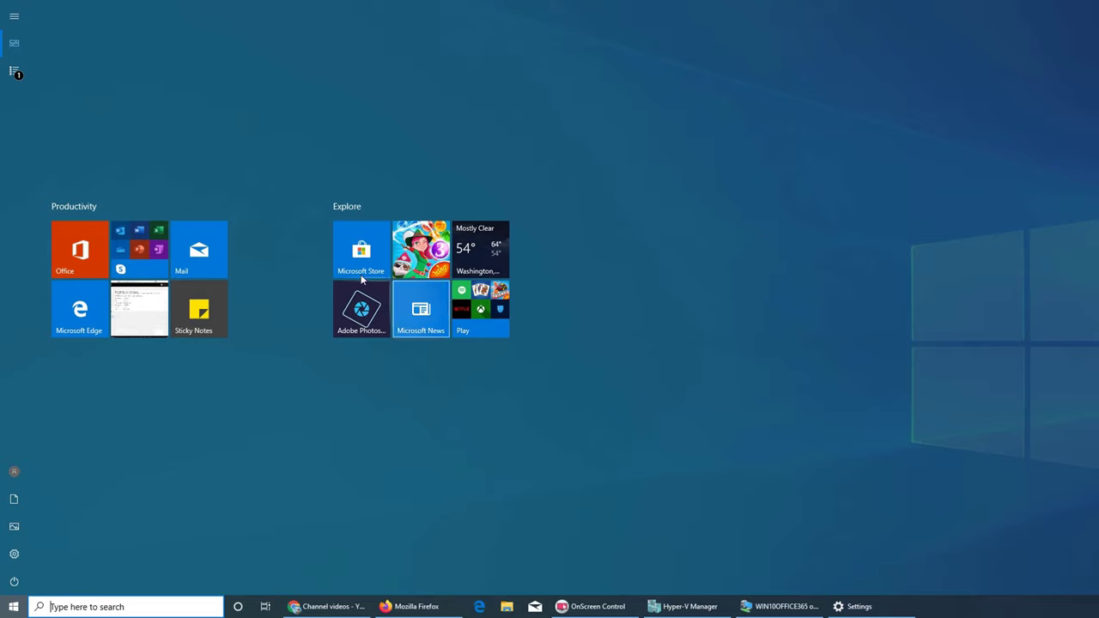
left_click(14, 610)
Turn off "Use Start full screen" on the host, and switch its recently opened items in Jump Lists and Quick Access off and back on
left_click(857, 607)
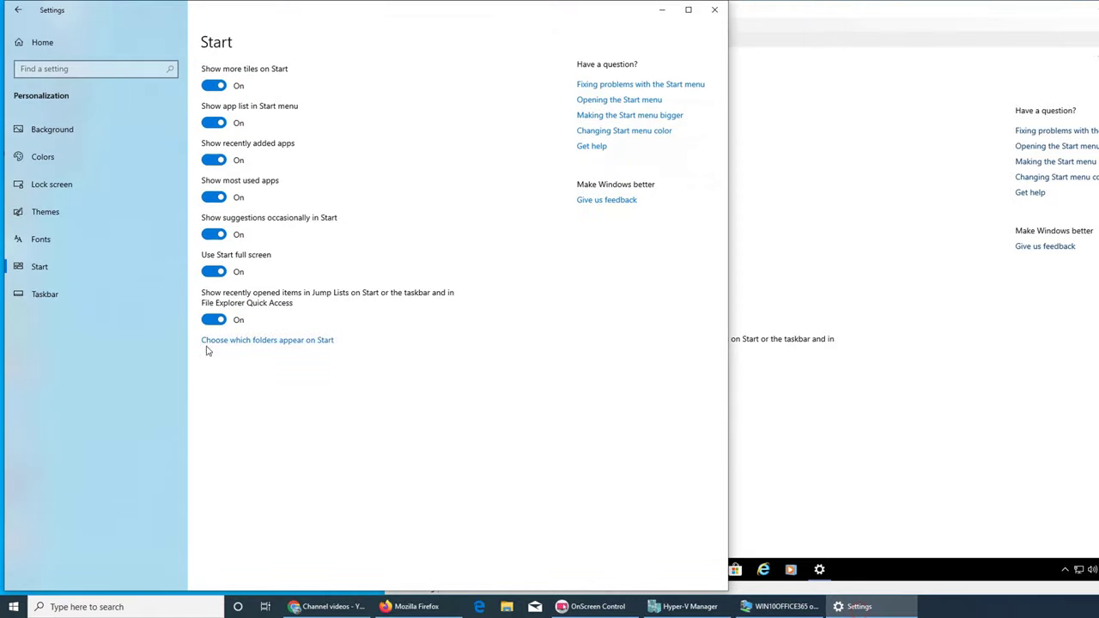
left_click(214, 271)
left_click(210, 323)
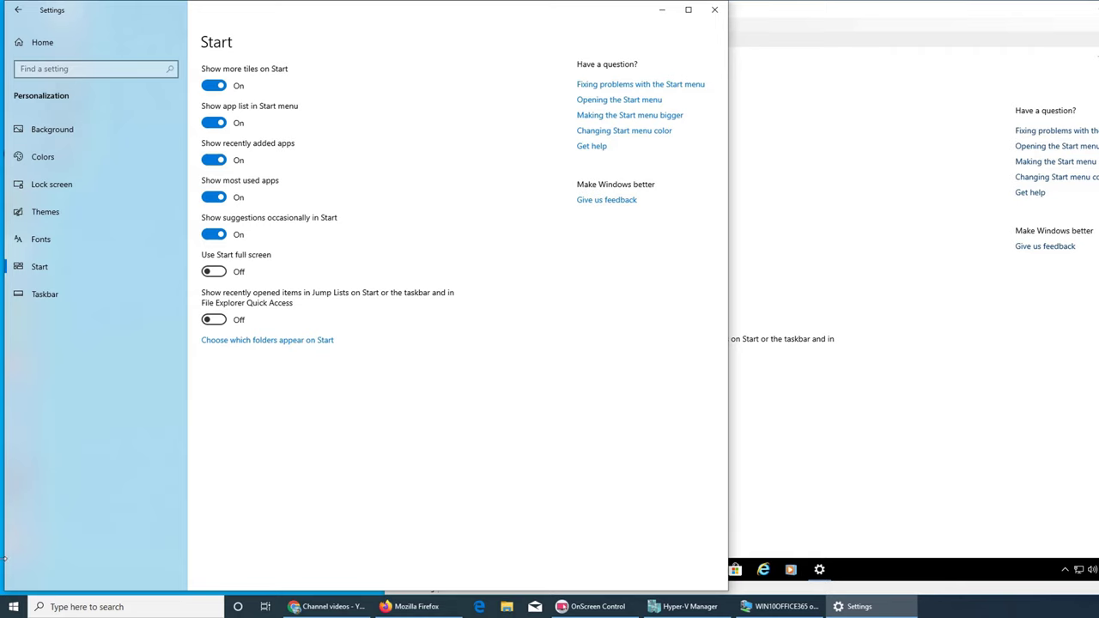
left_click(227, 320)
left_click(662, 9)
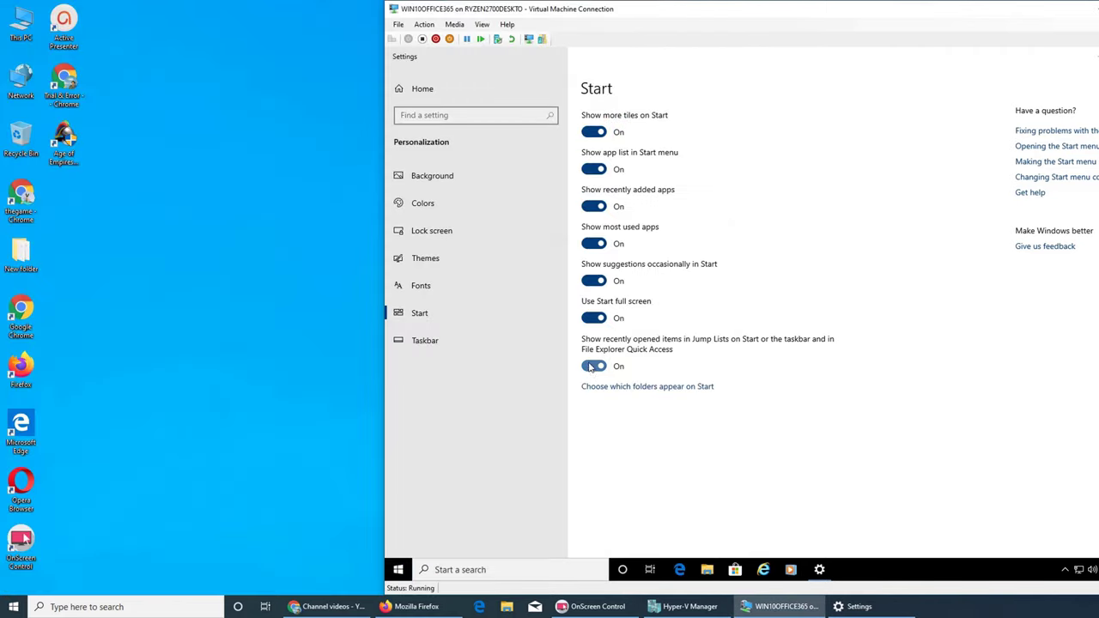
Turn off "Use Start full screen" and the recently opened items option in the virtual machine, check its Start menu and minimize Settings
left_click(398, 571)
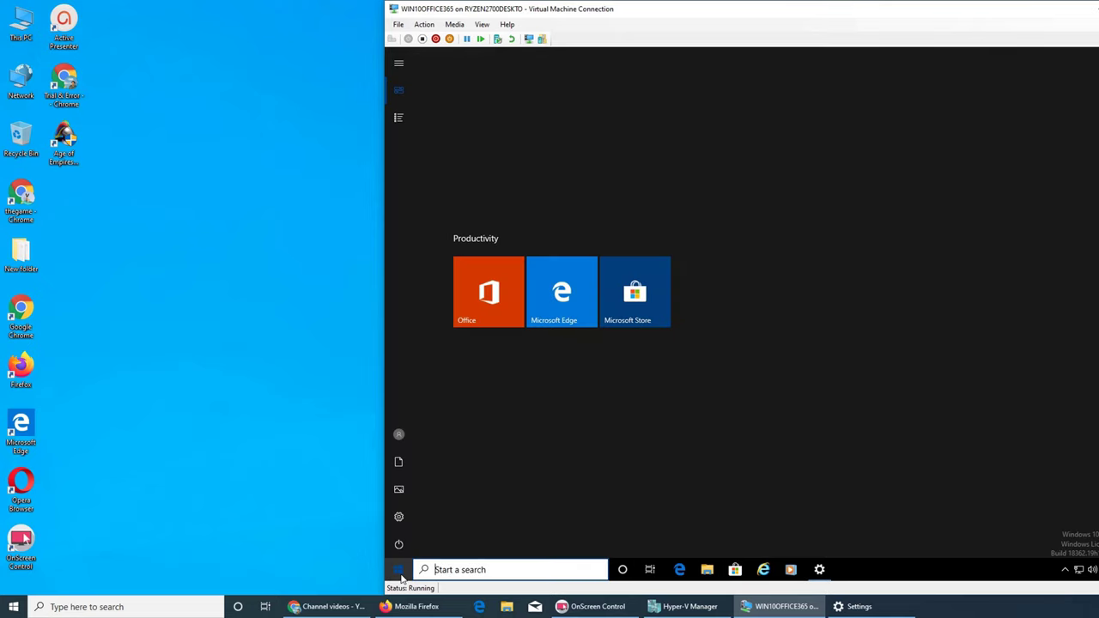
left_click(400, 574)
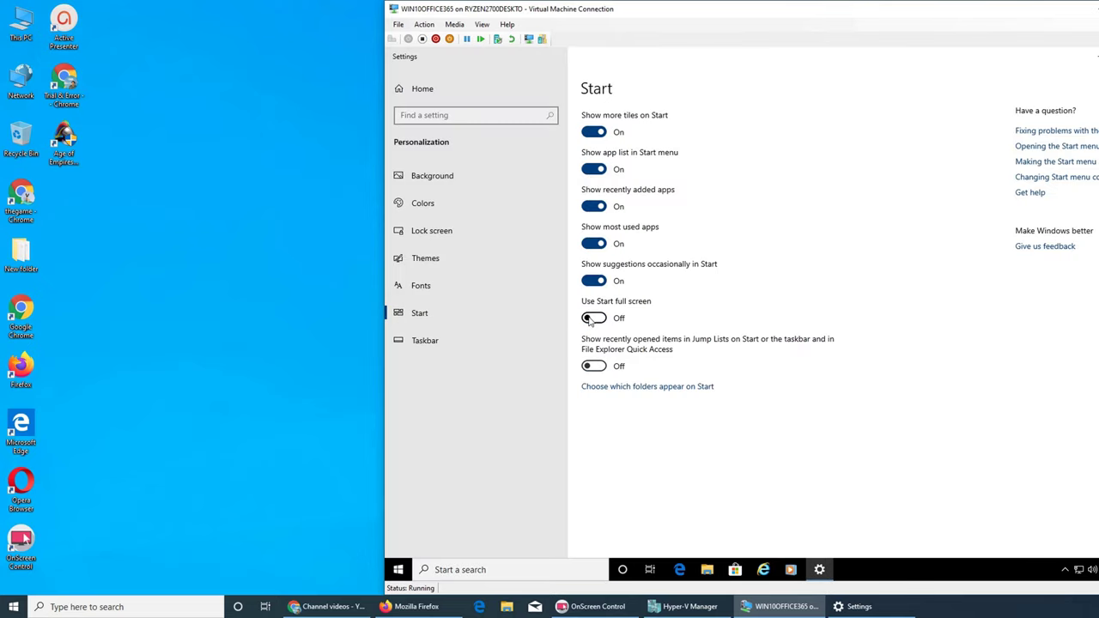
left_click(399, 570)
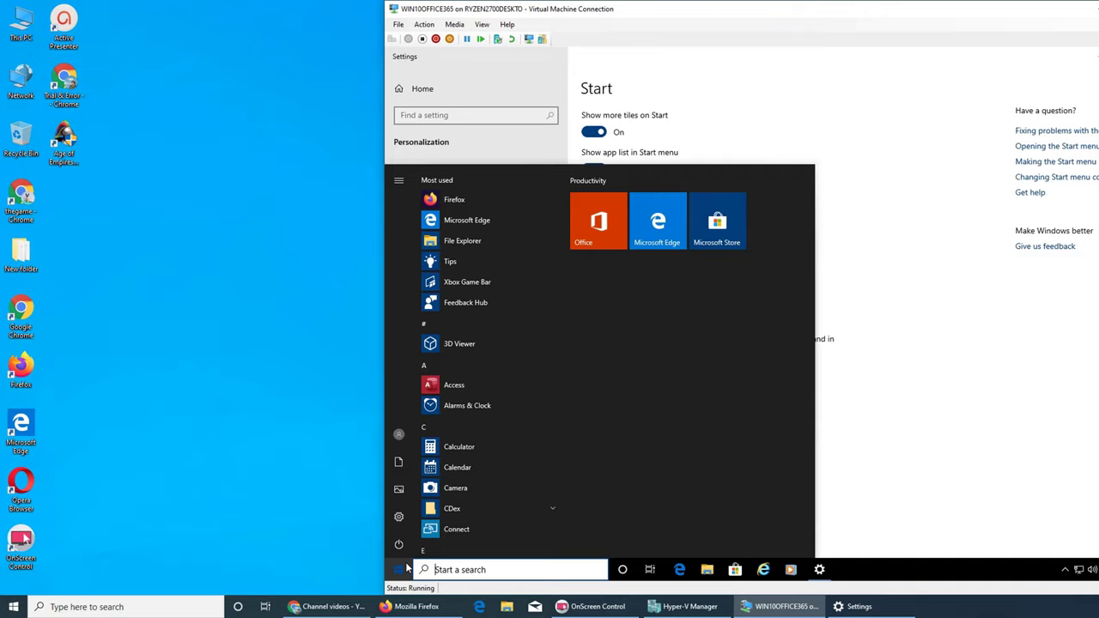
left_click(407, 569)
left_click(1093, 56)
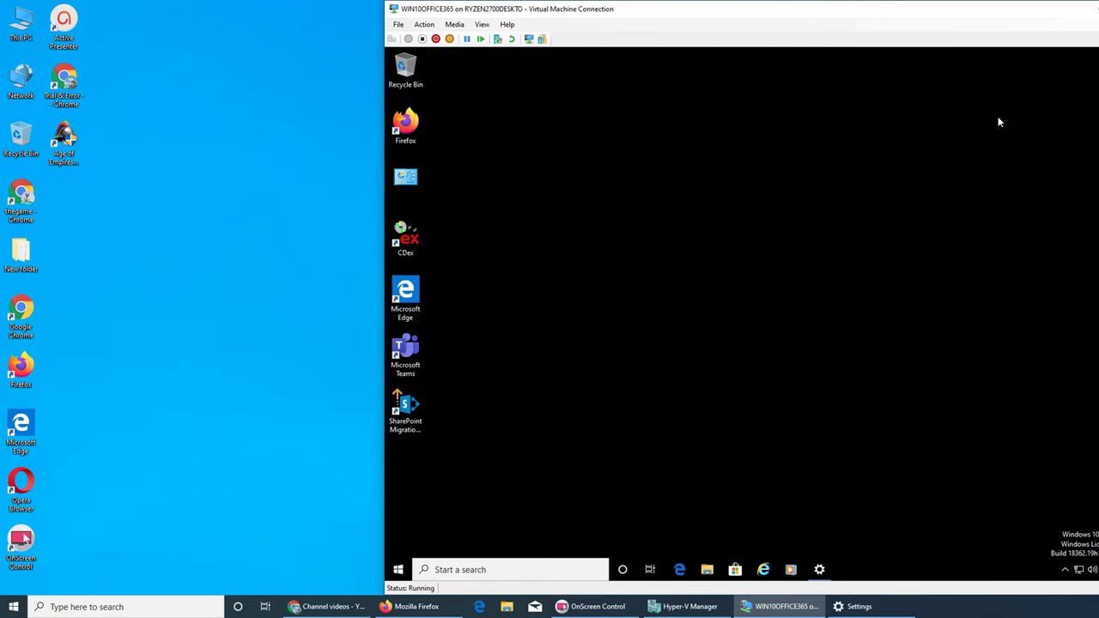
Compare the Quick access view in File Explorer in the virtual machine and on the host, and return to the virtual machine's Start settings
left_click(708, 570)
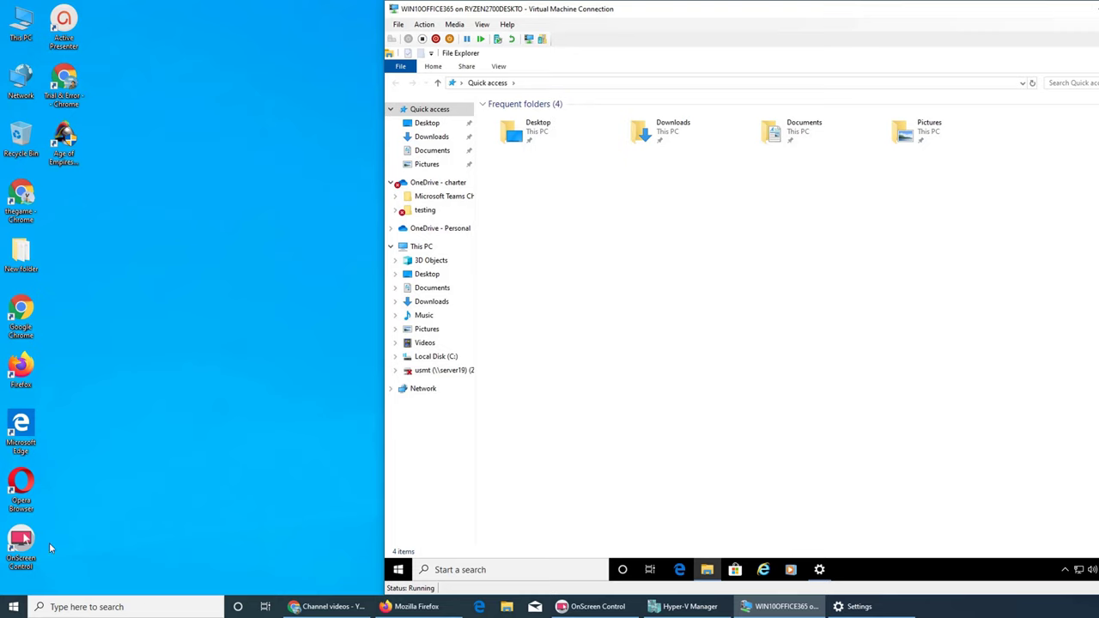
left_click(507, 606)
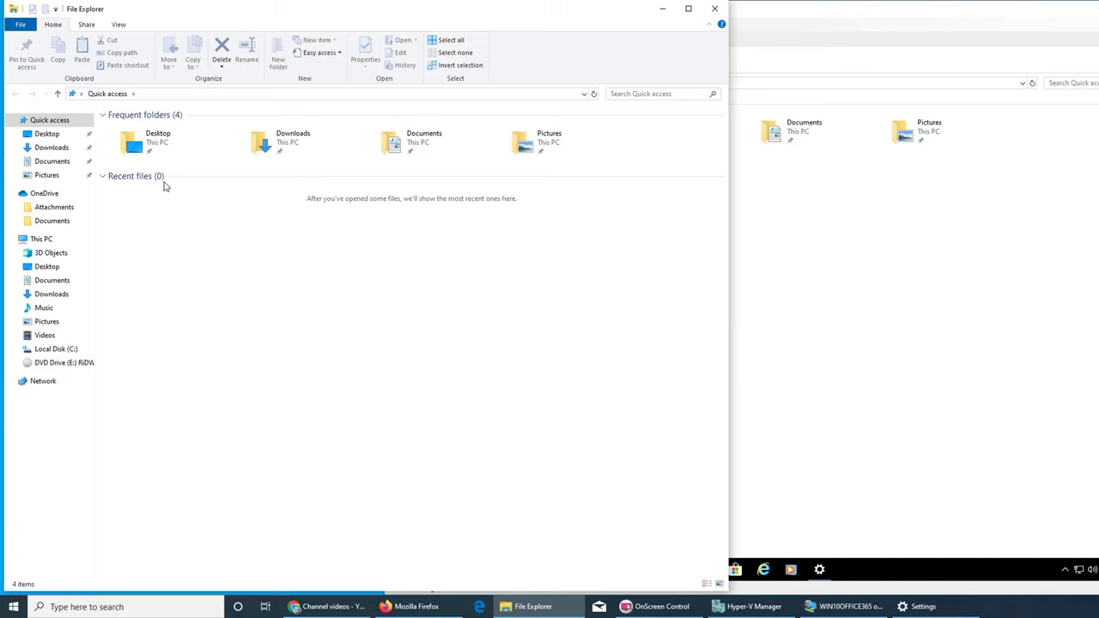
left_click(714, 8)
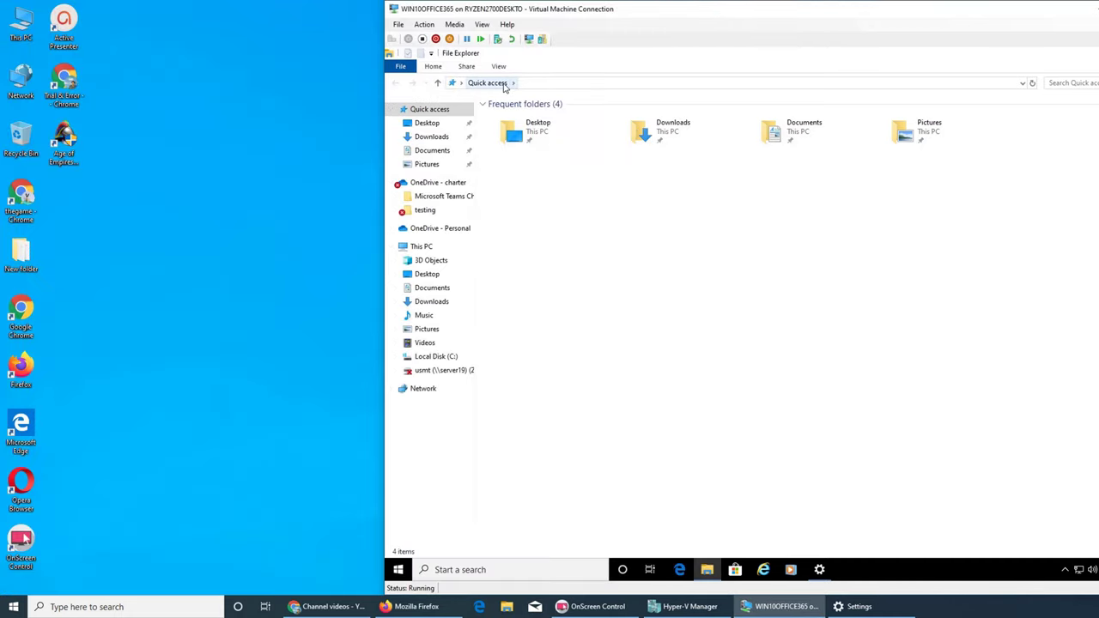
left_click(504, 83)
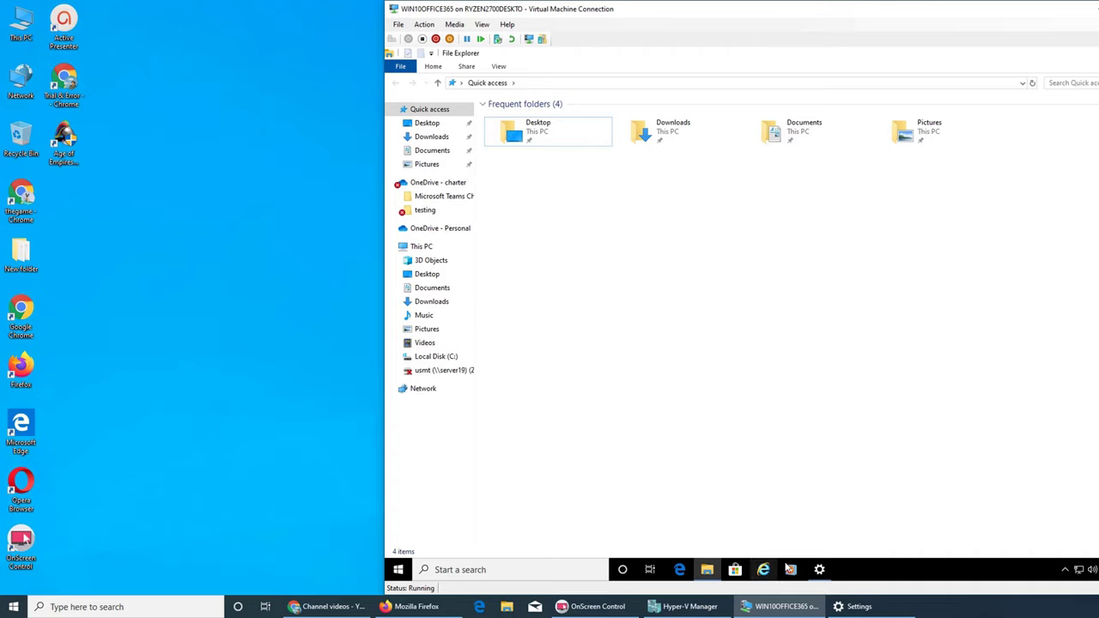
left_click(819, 569)
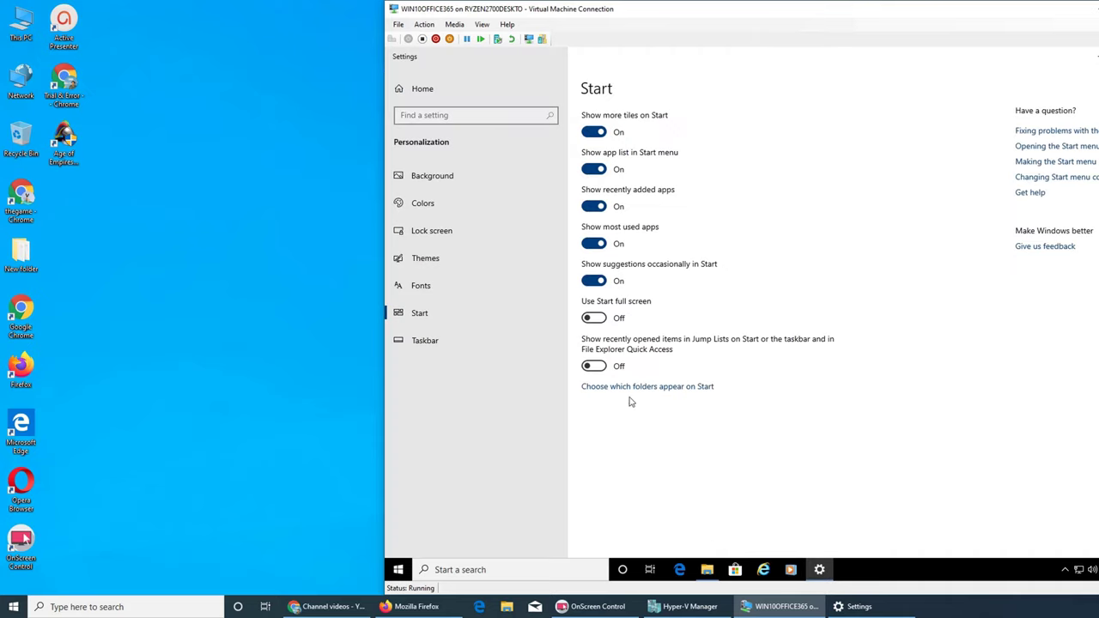
Turn on recently opened items in Jump Lists and Quick Access in the virtual machine and check File Explorer's Quick access view
left_click(592, 365)
left_click(819, 570)
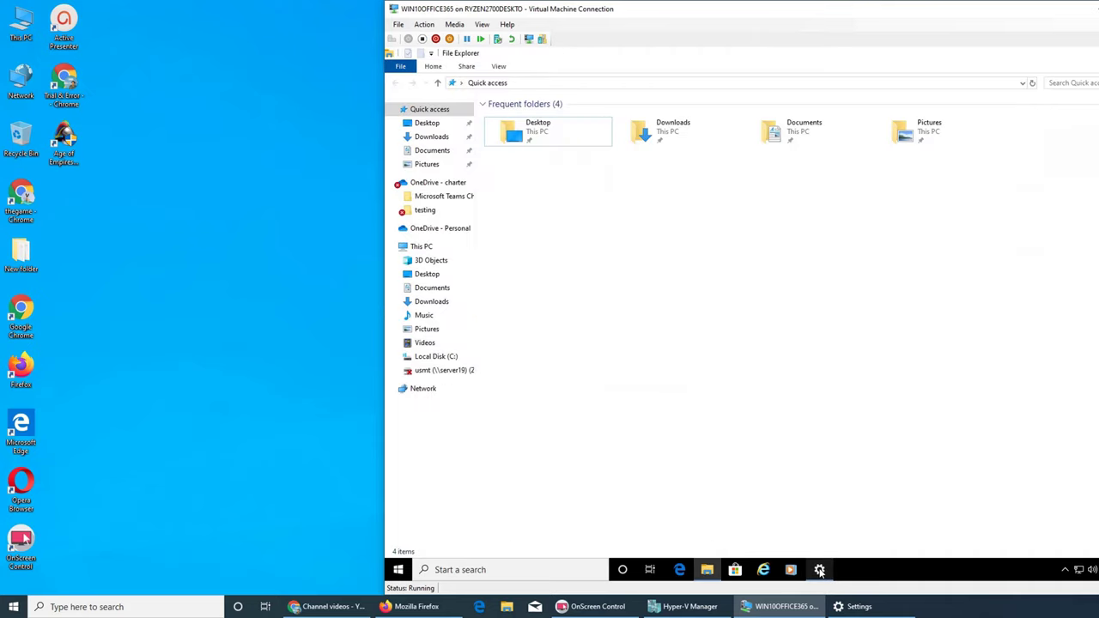
left_click(439, 83)
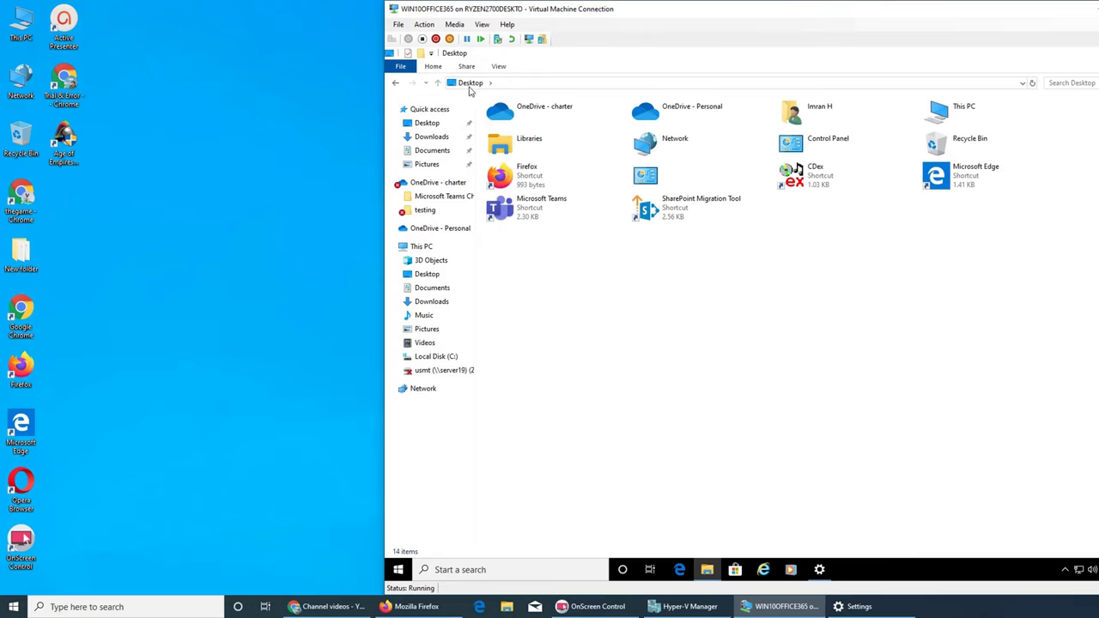
left_click(420, 110)
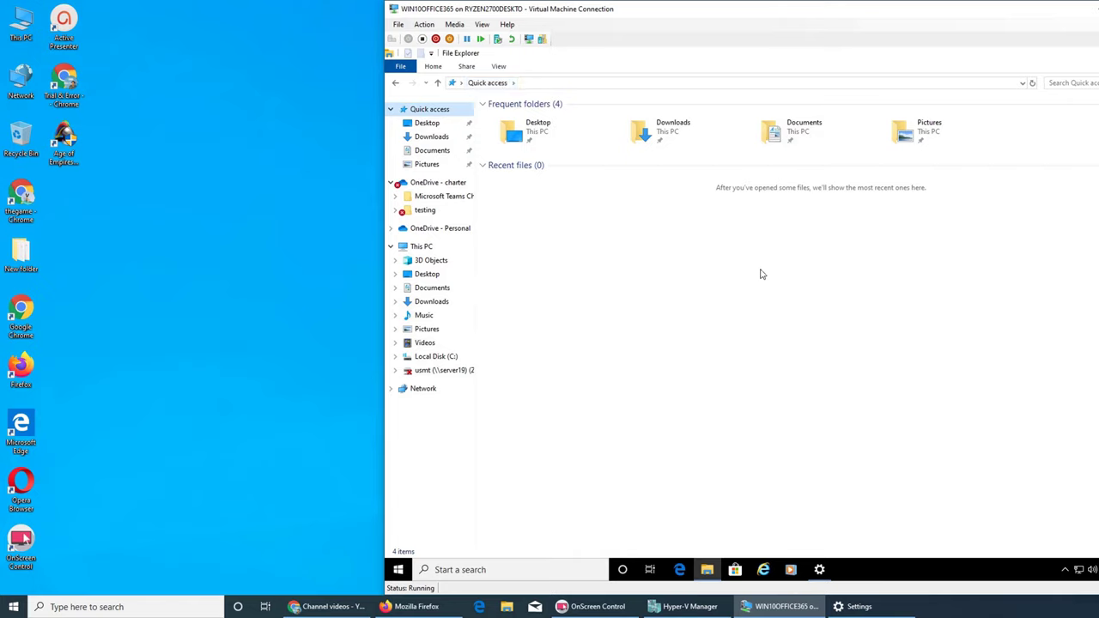
left_click(1093, 57)
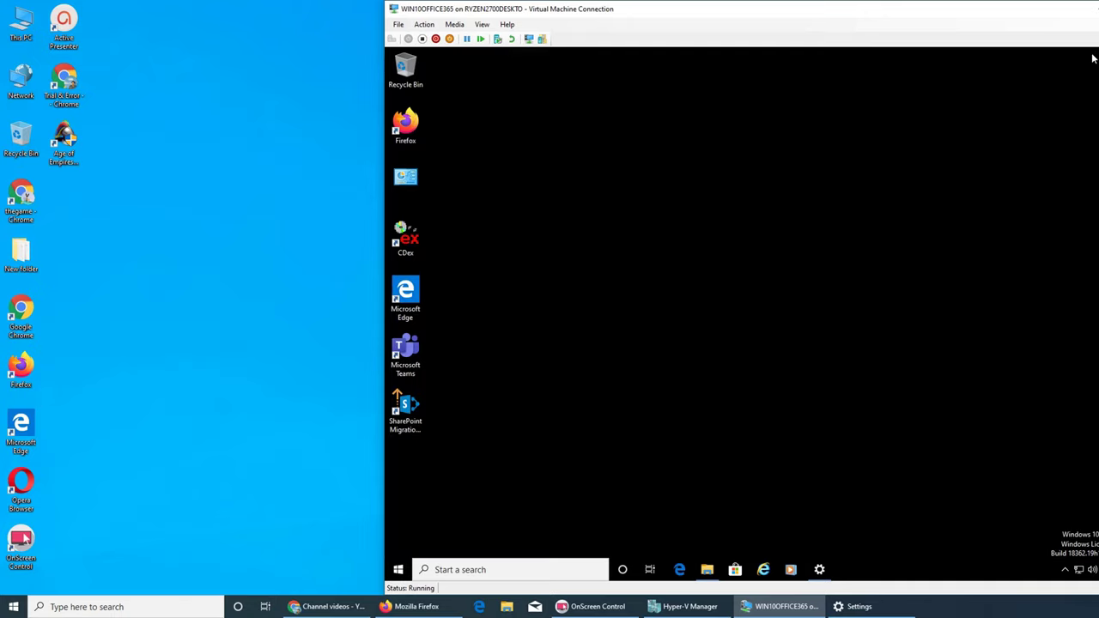
left_click(820, 569)
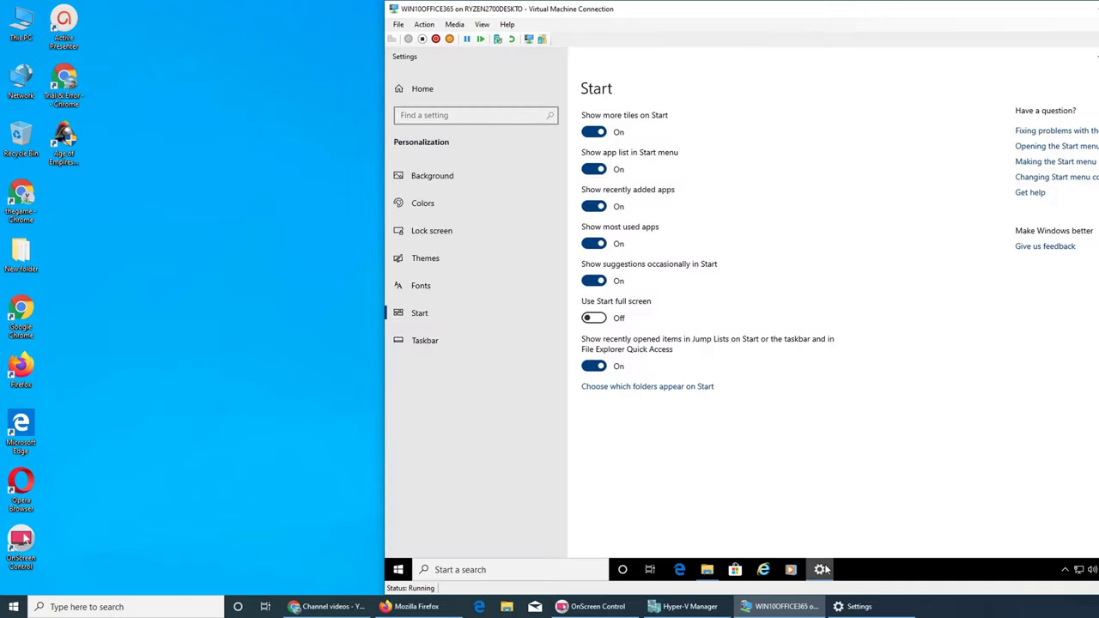
Set File Explorer, Downloads, Network and Personal folder to appear on Start in the virtual machine, and check its Start menu
left_click(640, 387)
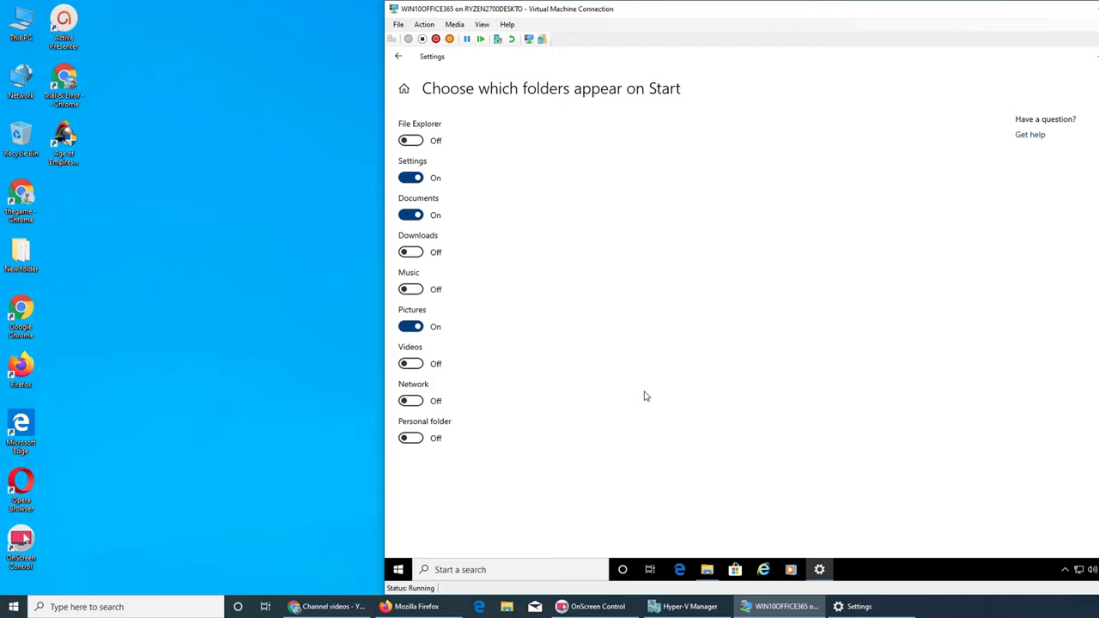
left_click(412, 140)
left_click(420, 254)
left_click(410, 401)
left_click(411, 440)
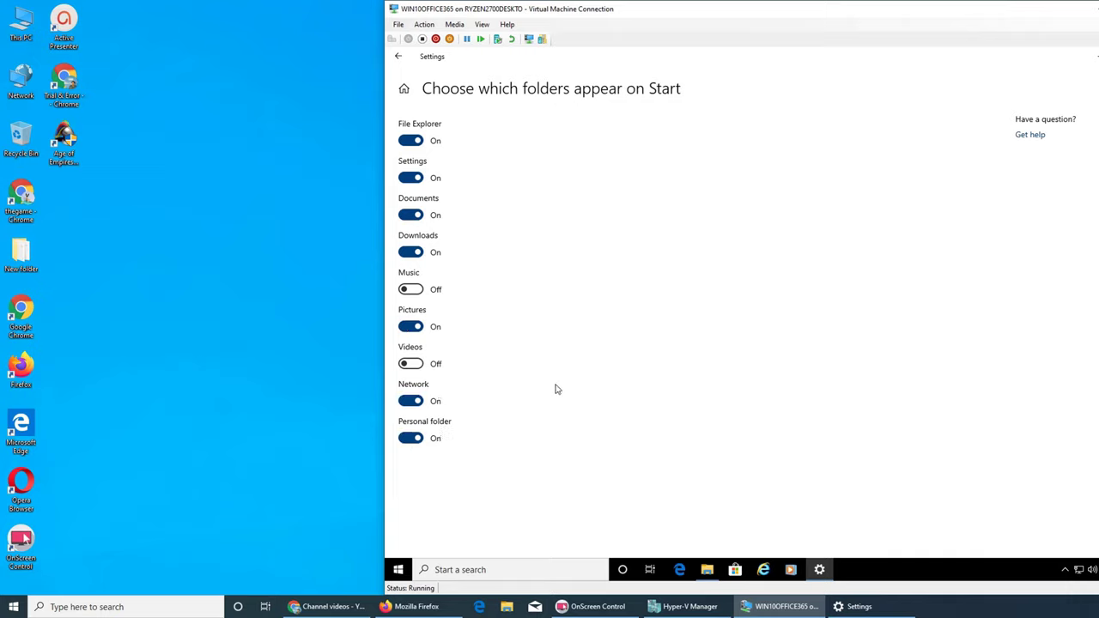
left_click(399, 572)
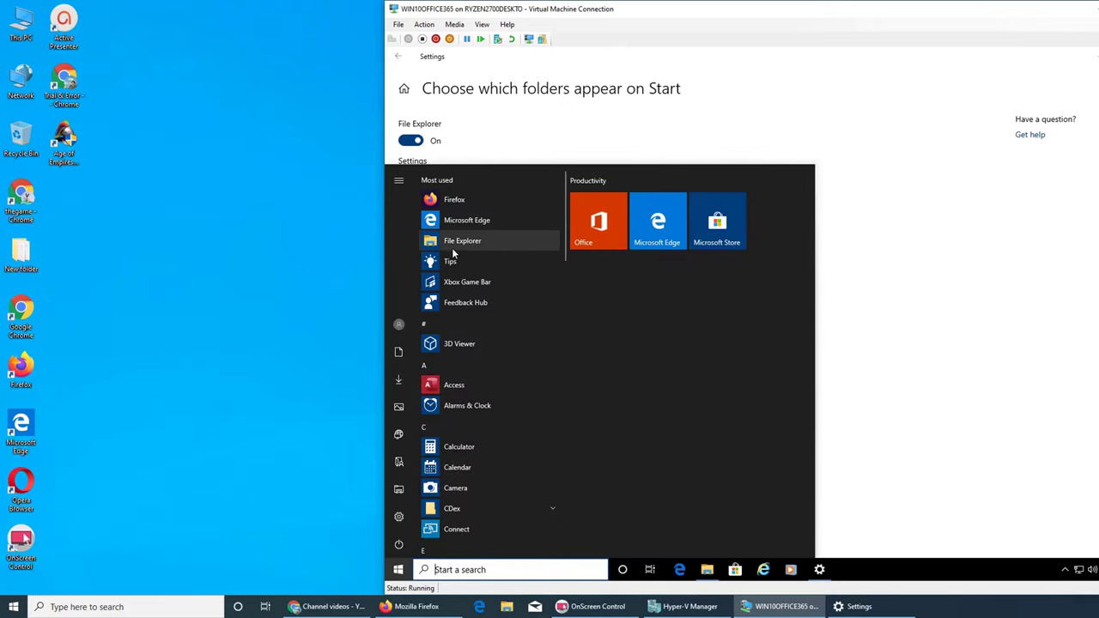
left_click(515, 121)
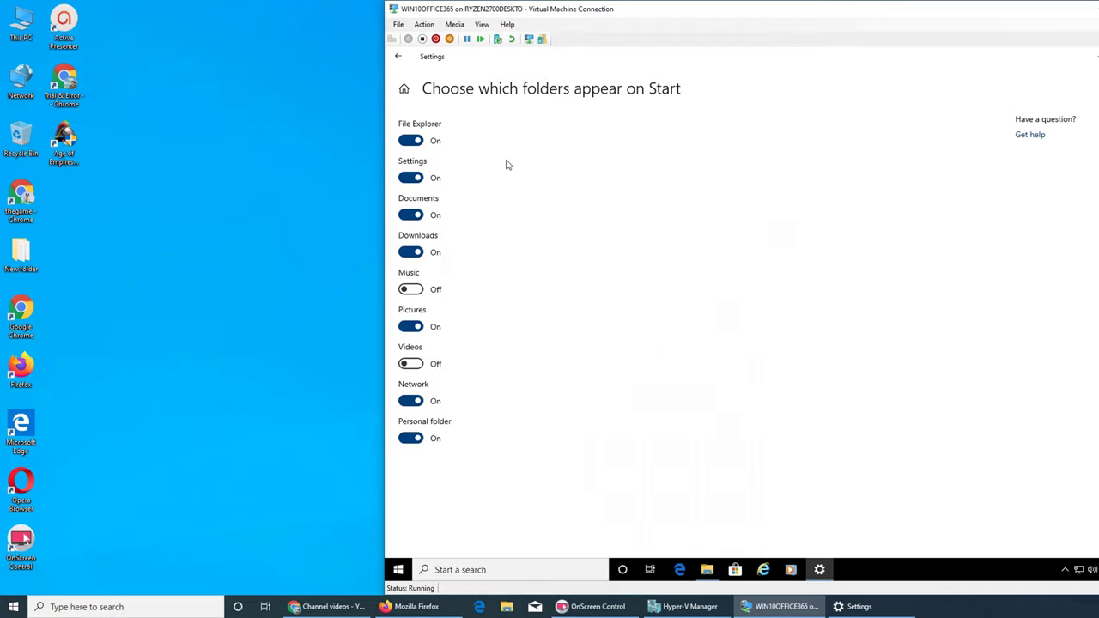
Turn off File Explorer among the folders on Start, check the Start menu, and close Settings to look through the app list
left_click(416, 141)
left_click(395, 570)
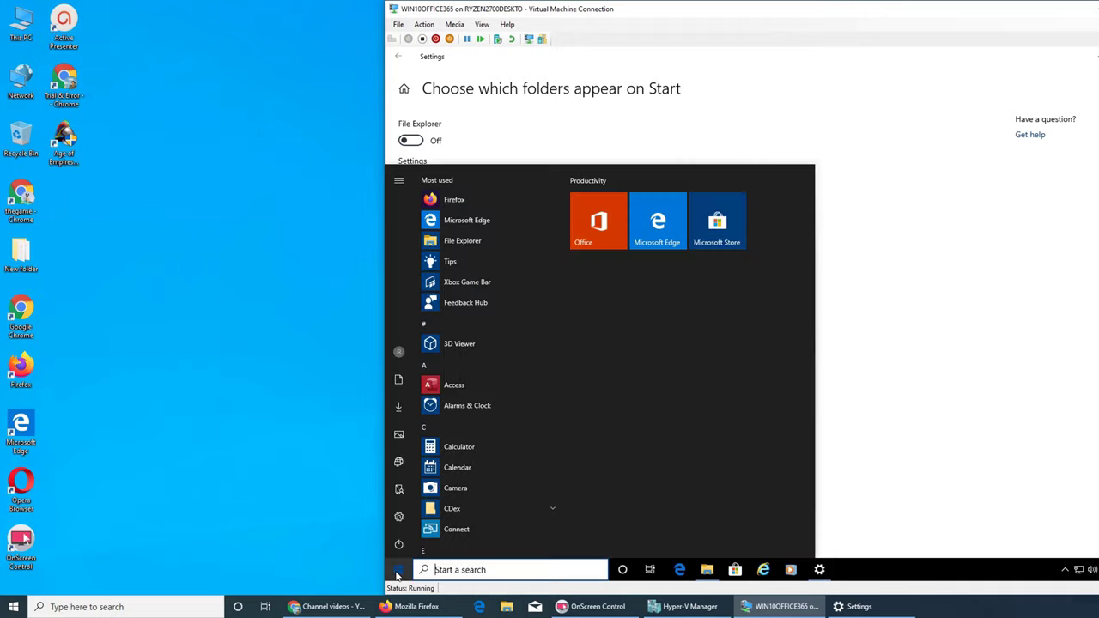
left_click(904, 440)
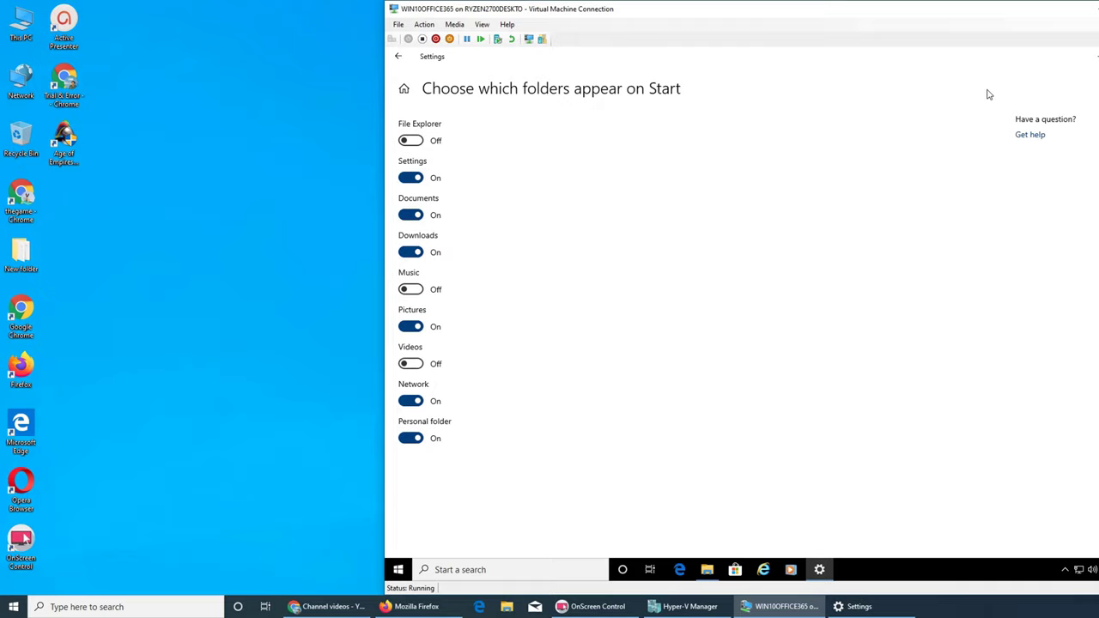
key("alt+F4")
left_click(397, 570)
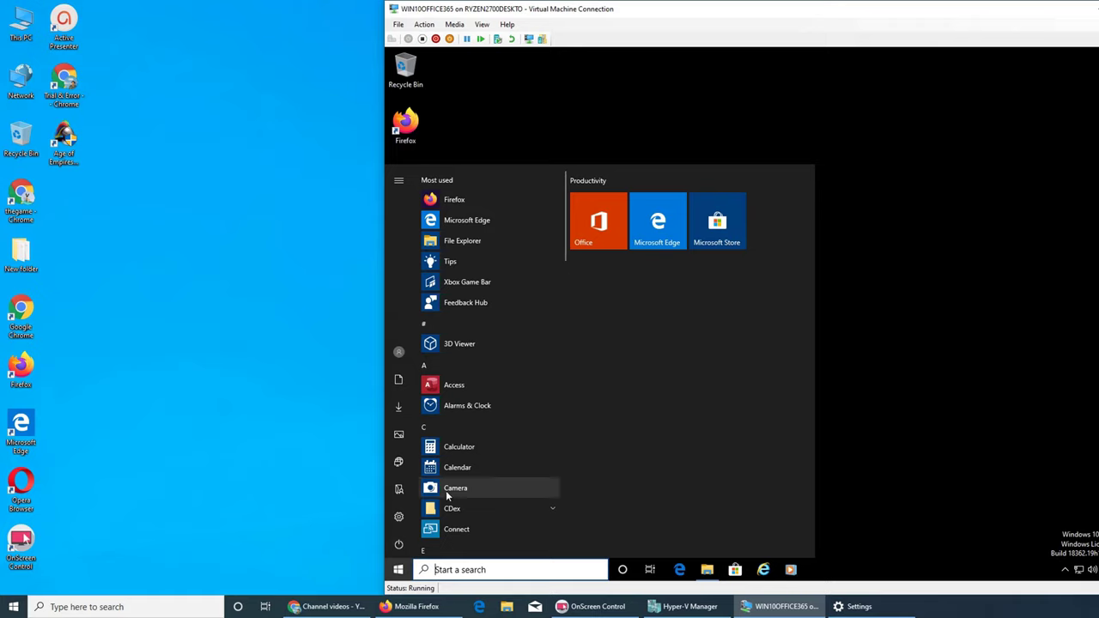
scroll(476, 403, "down", 5)
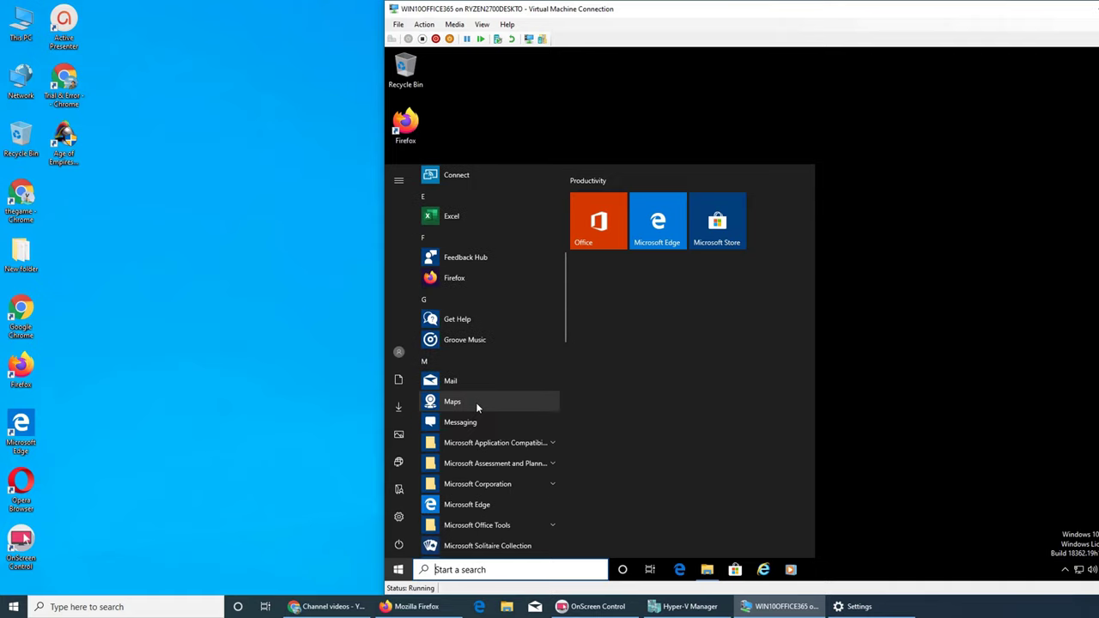
scroll(476, 402, "up", 3)
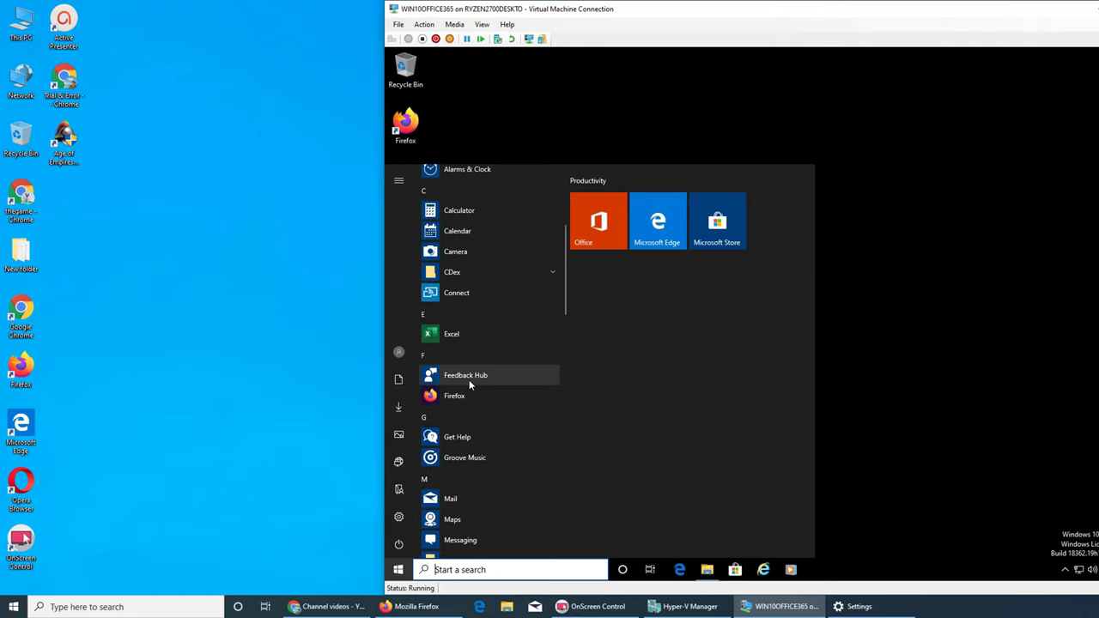
Reopen the choice of folders appearing on Start in Personalization, turn on File Explorer, and minimize Settings
right_click(404, 572)
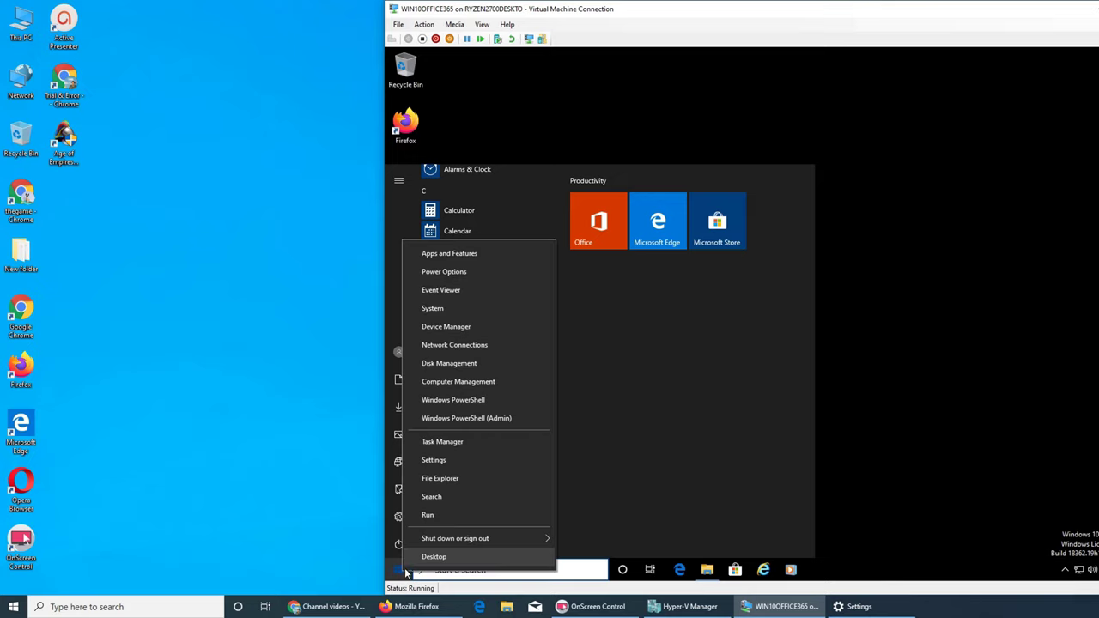
left_click(435, 463)
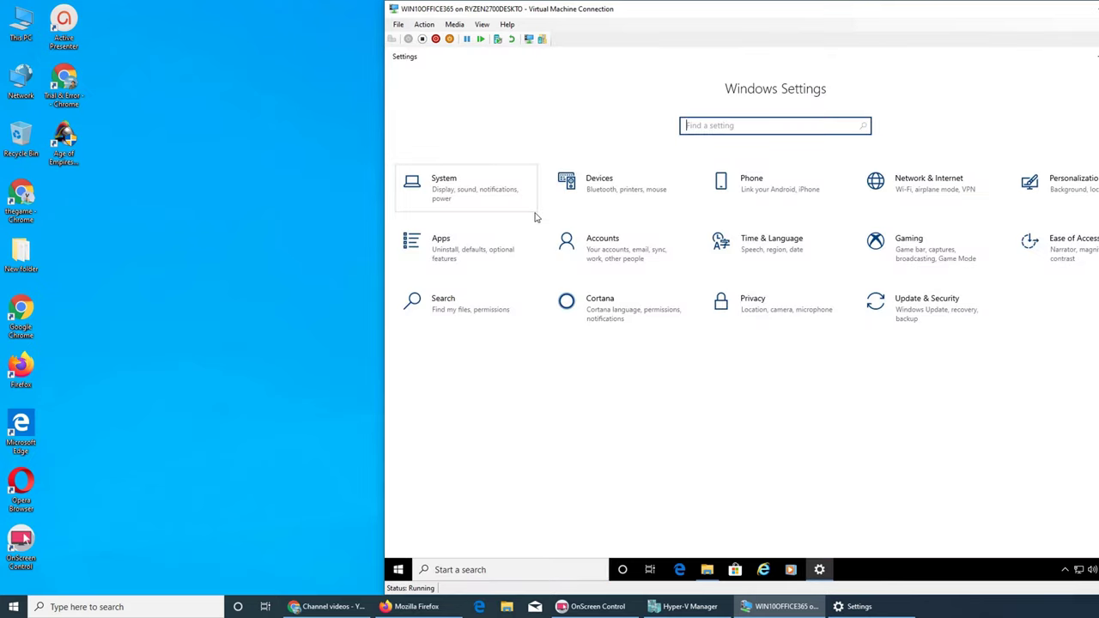
left_click(1070, 183)
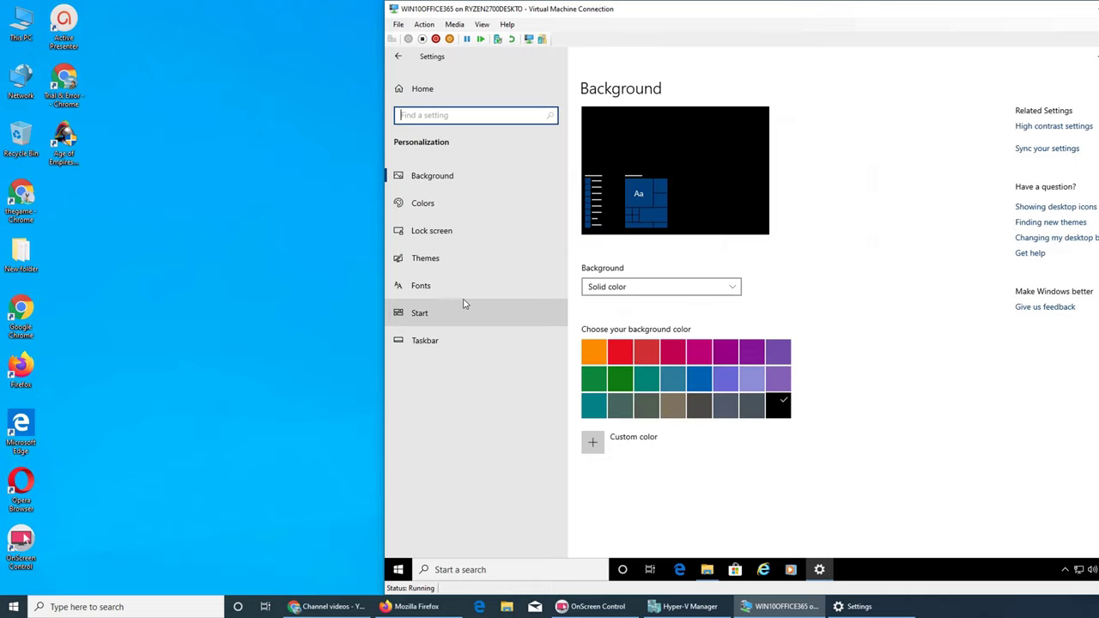
left_click(420, 313)
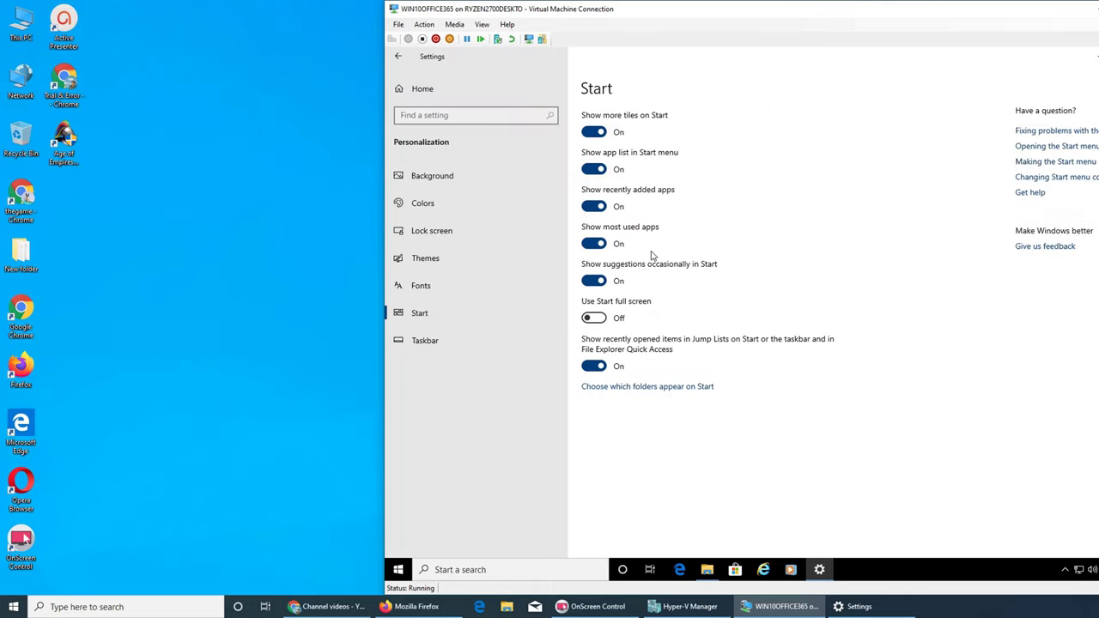
left_click(610, 387)
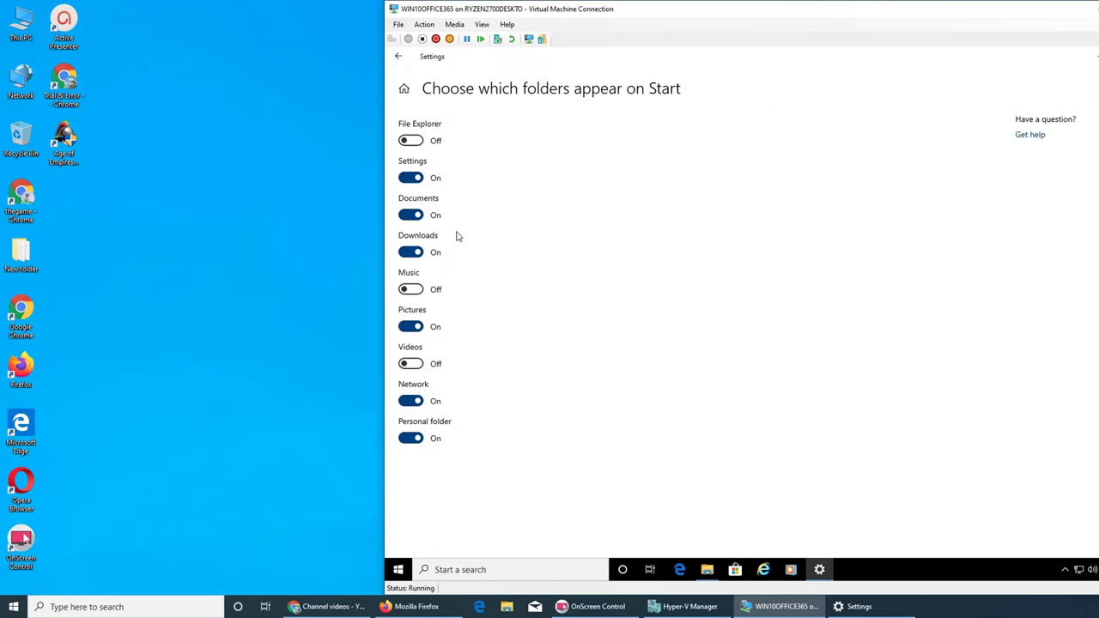
left_click(411, 140)
left_click(1089, 55)
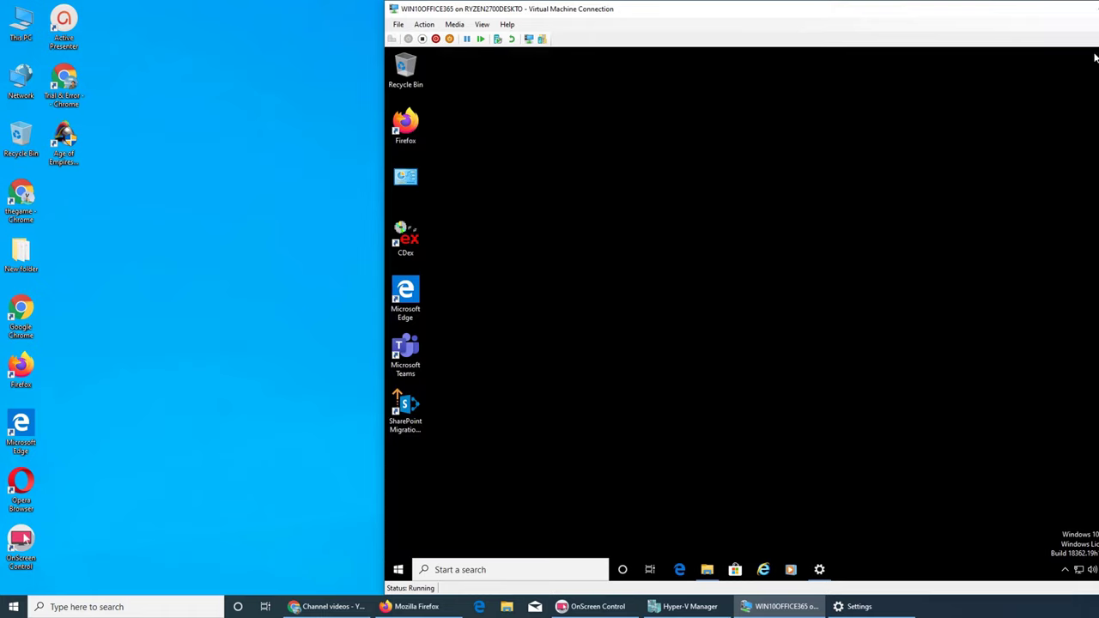
Examine the virtual machine's Start menu app list and expand its folder shortcuts to show their names
left_click(397, 569)
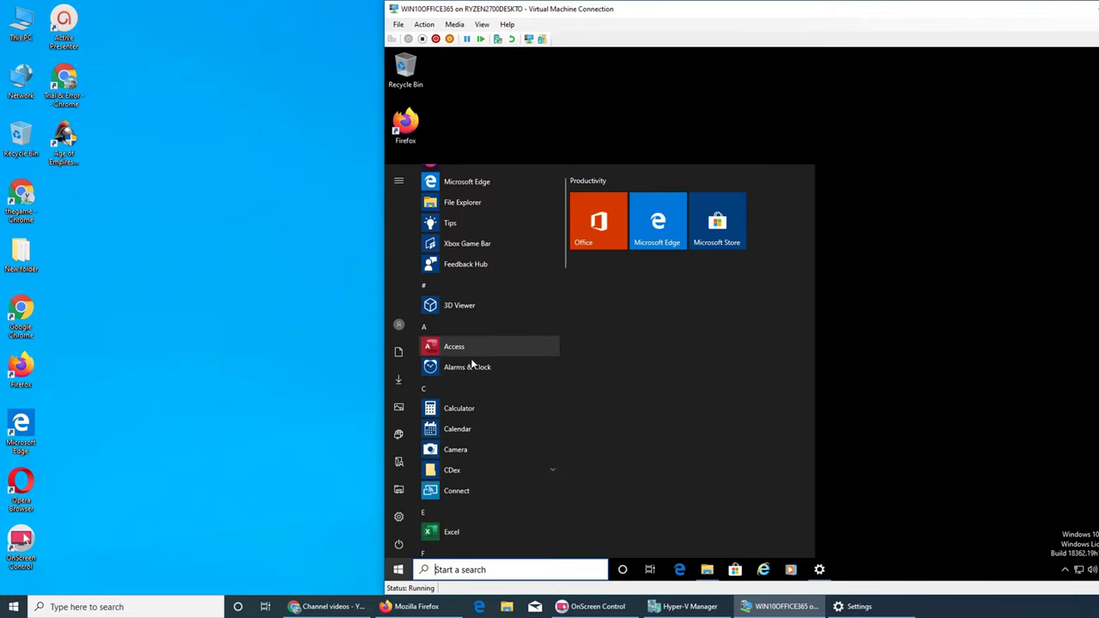
scroll(471, 358, "down", 3)
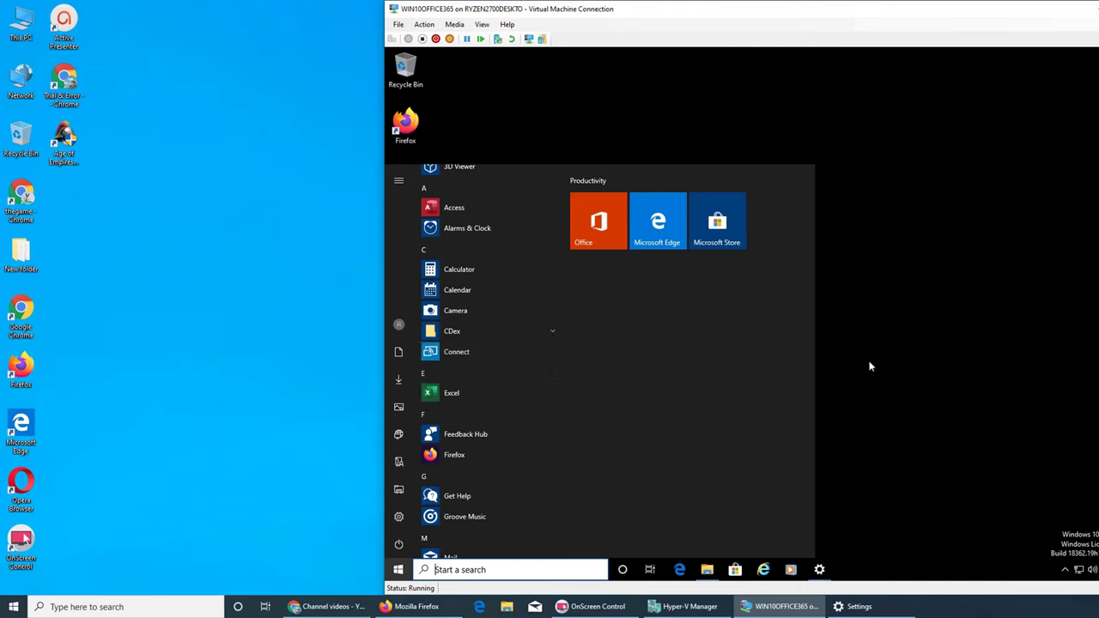
scroll(540, 349, "down", 4)
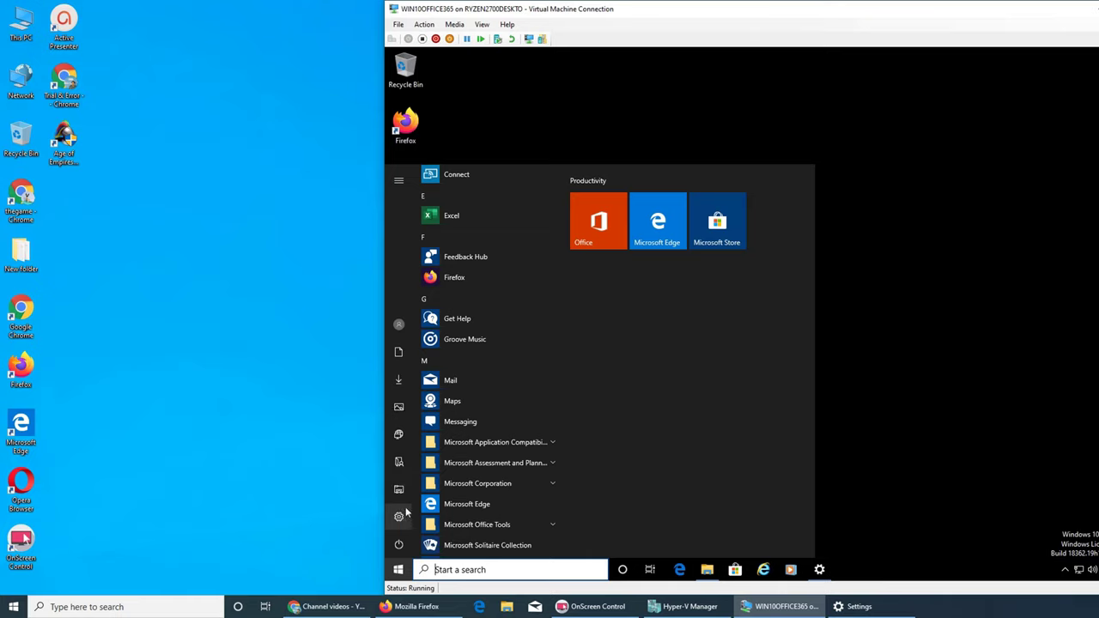
left_click(400, 182)
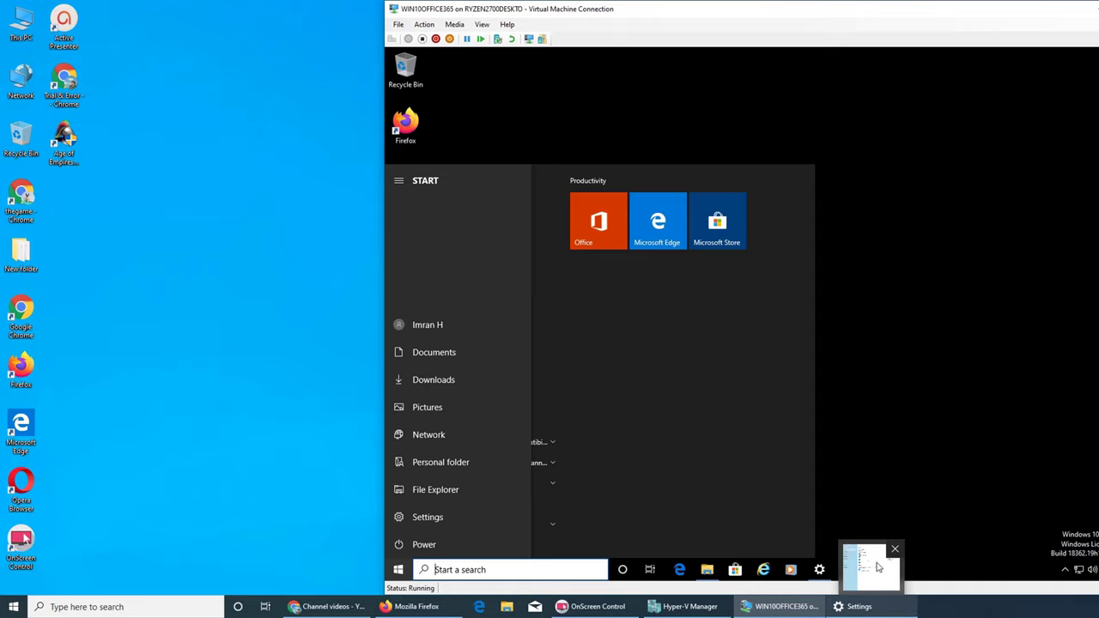
Turn off "Show most used apps" in the virtual machine's Start settings and check the Start menu's app list
left_click(820, 572)
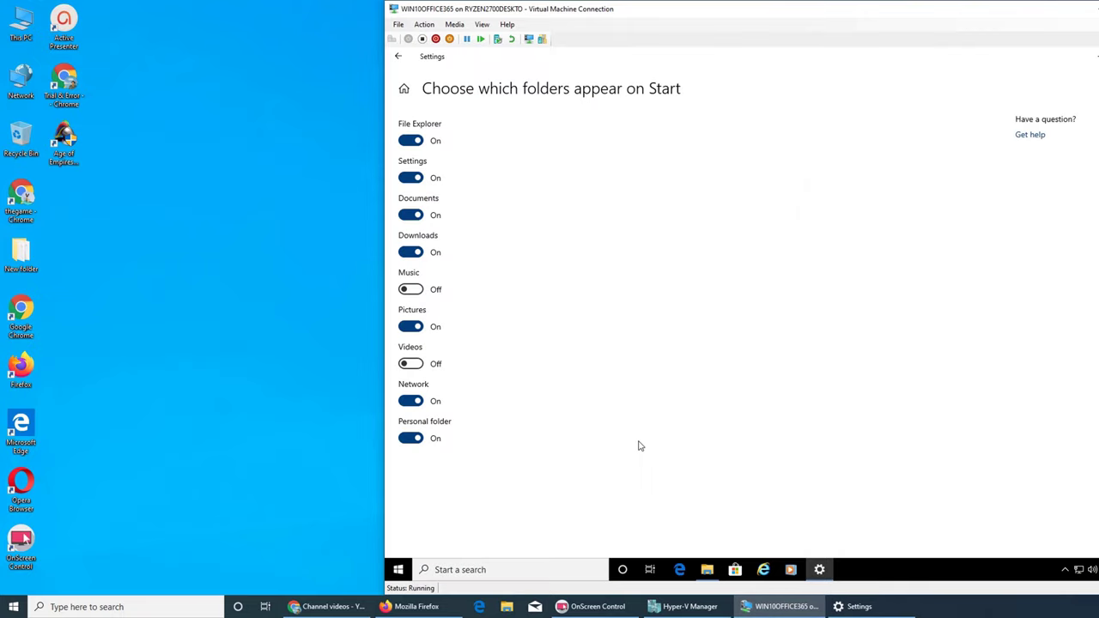
left_click(398, 55)
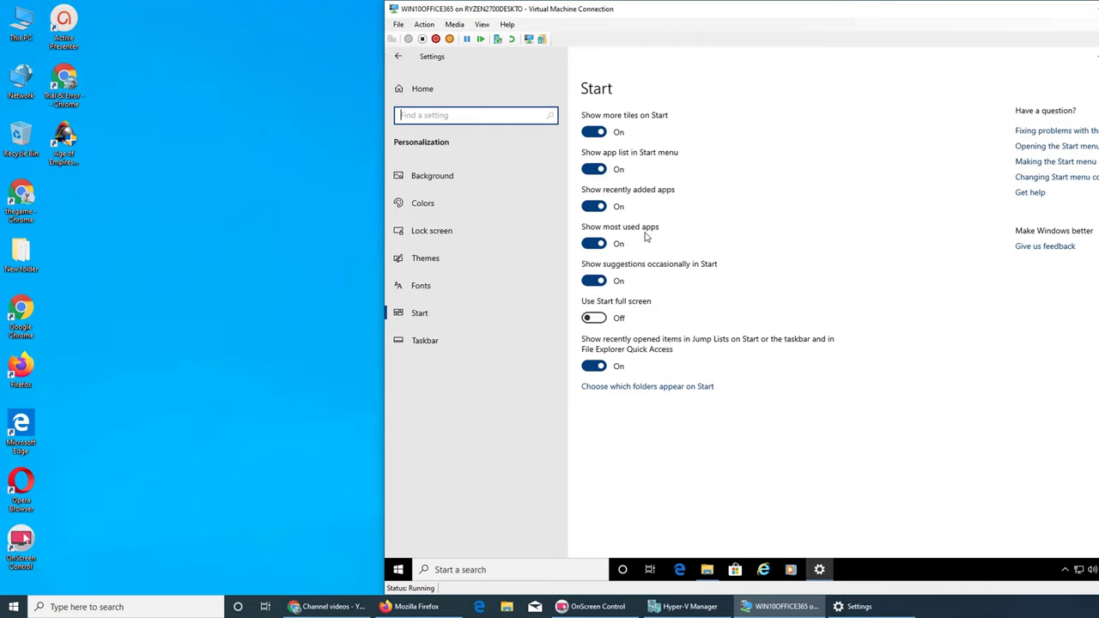
left_click(592, 246)
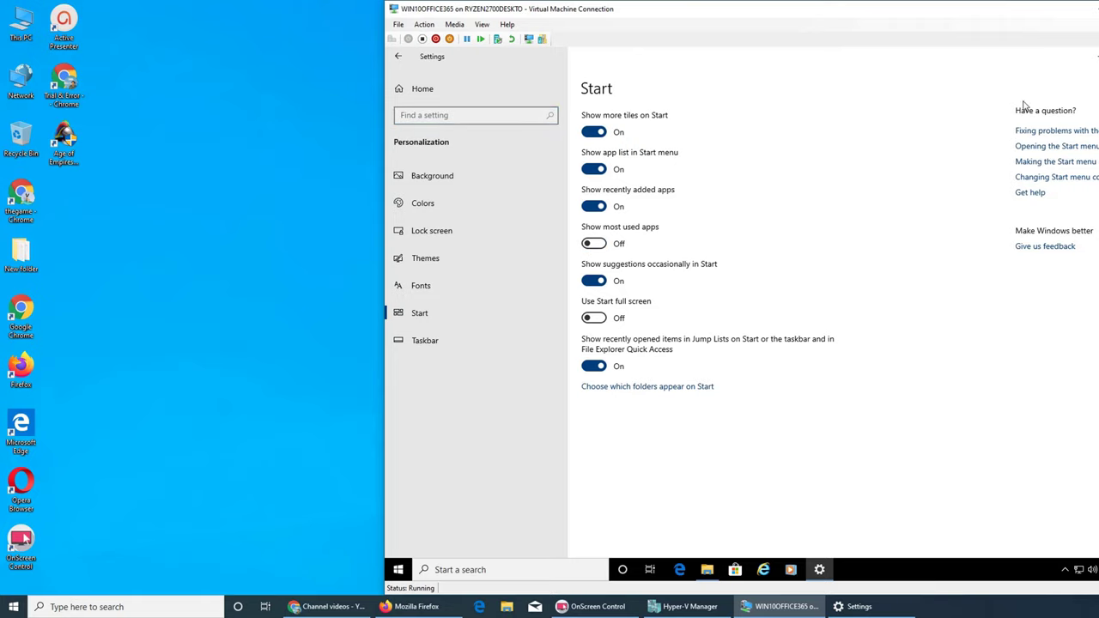
left_click(1092, 58)
left_click(400, 569)
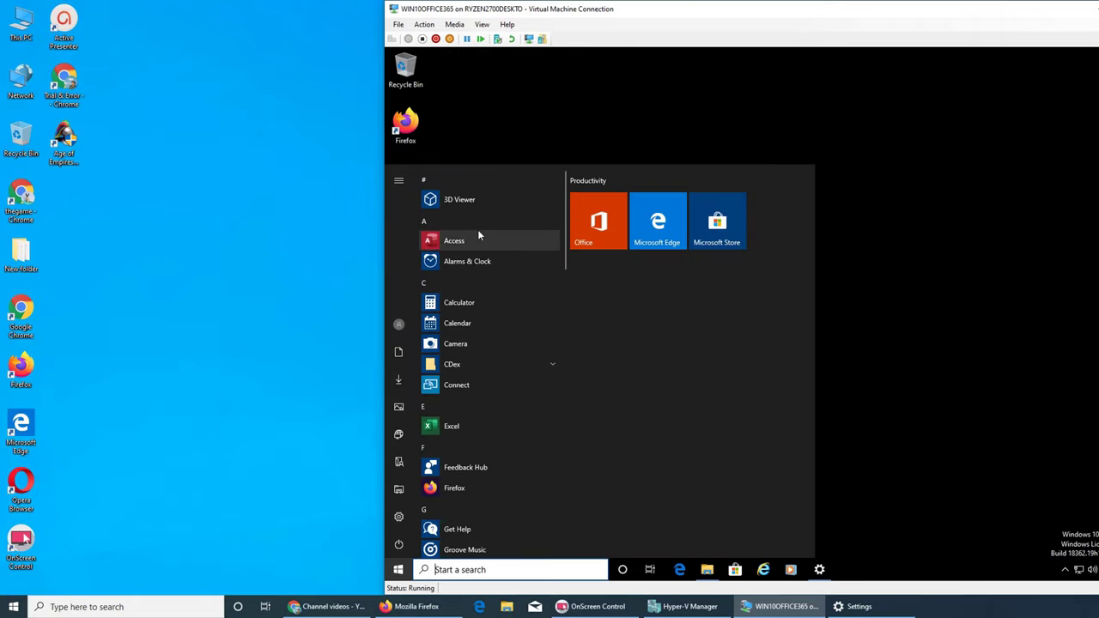
left_click(398, 573)
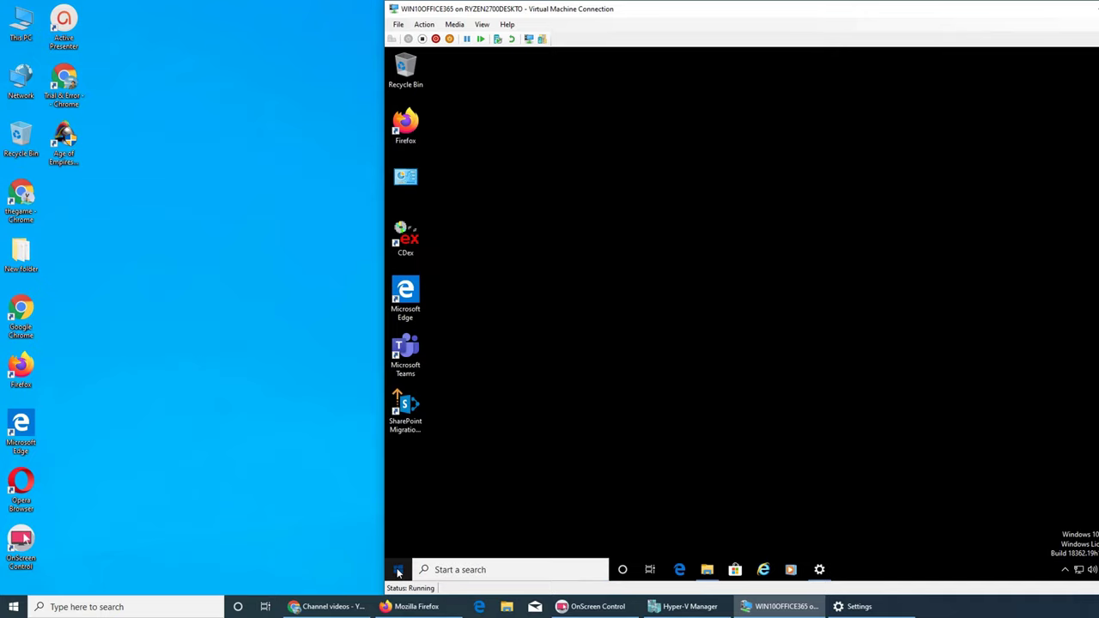
mouse_move(709, 584)
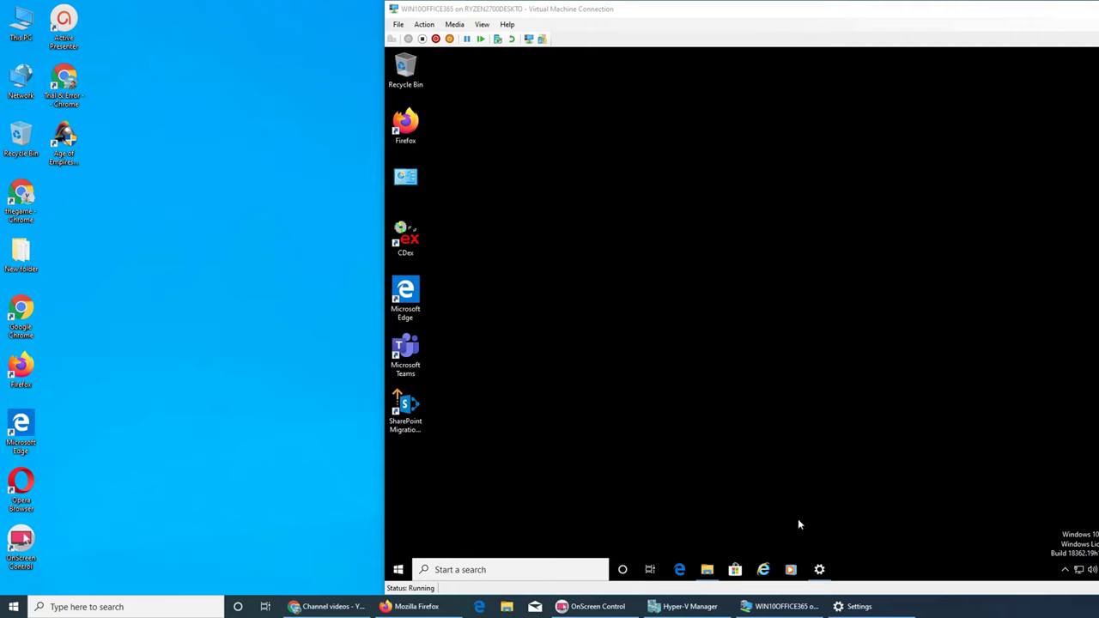
Make the virtual machine's Start menu taller, widen it and narrow it back, and return to the Start settings
left_click(820, 569)
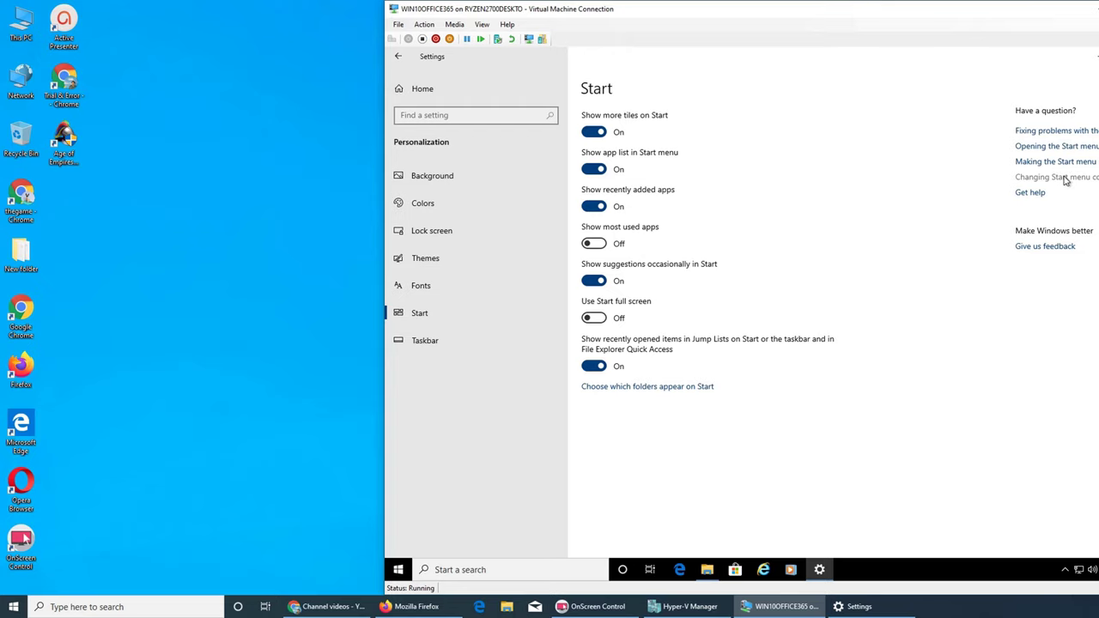
left_click(397, 569)
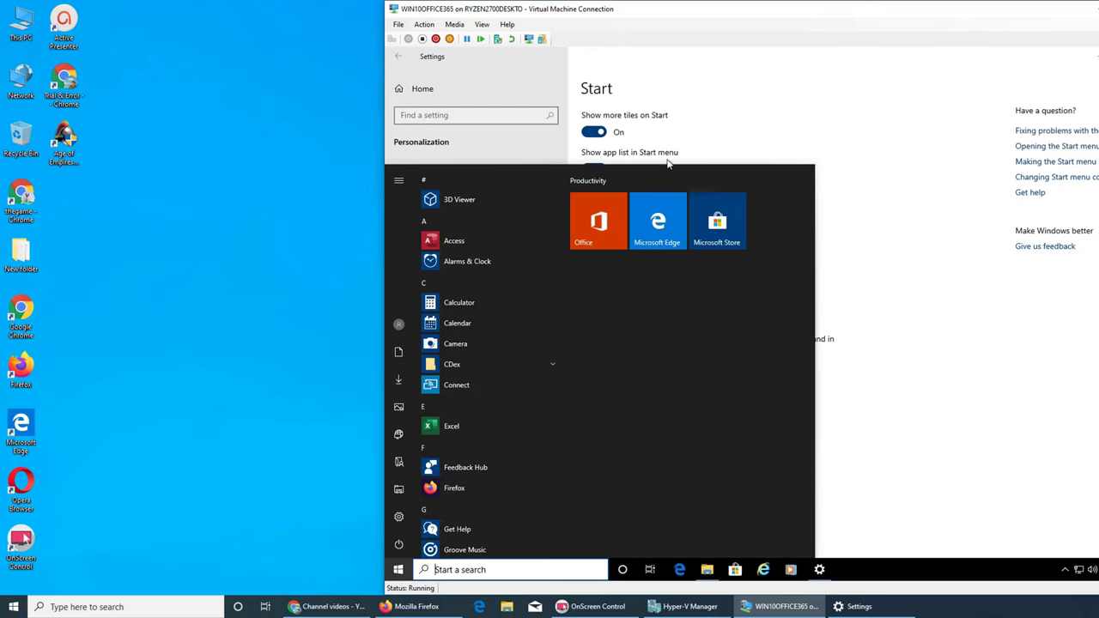
left_click_drag(669, 163, 699, 47)
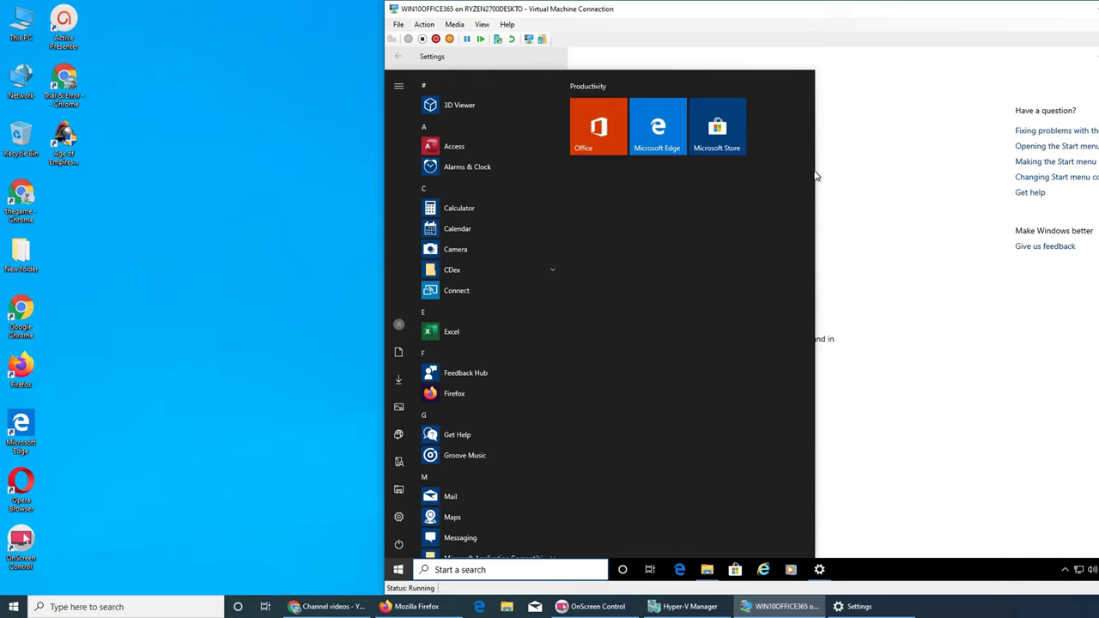
left_click_drag(817, 175, 1077, 185)
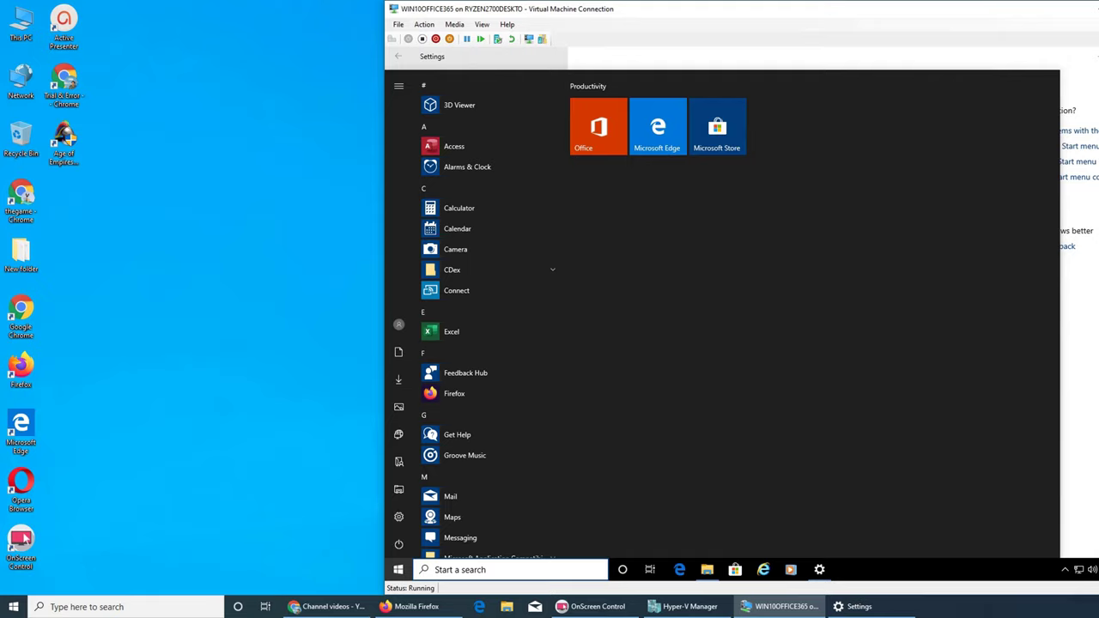
left_click_drag(1097, 187, 589, 169)
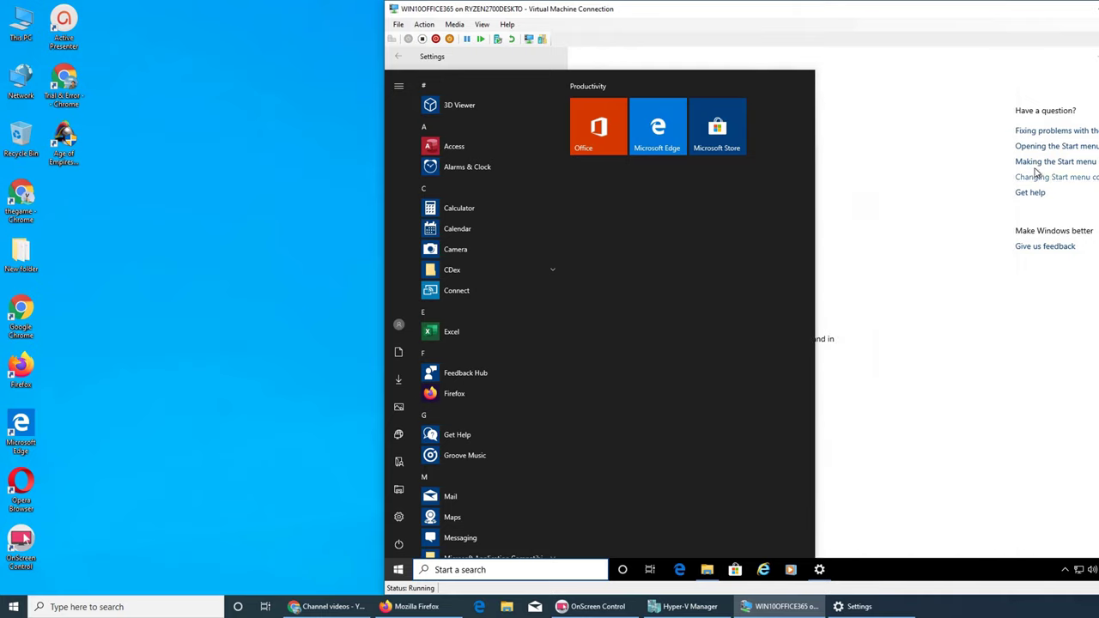
left_click(897, 141)
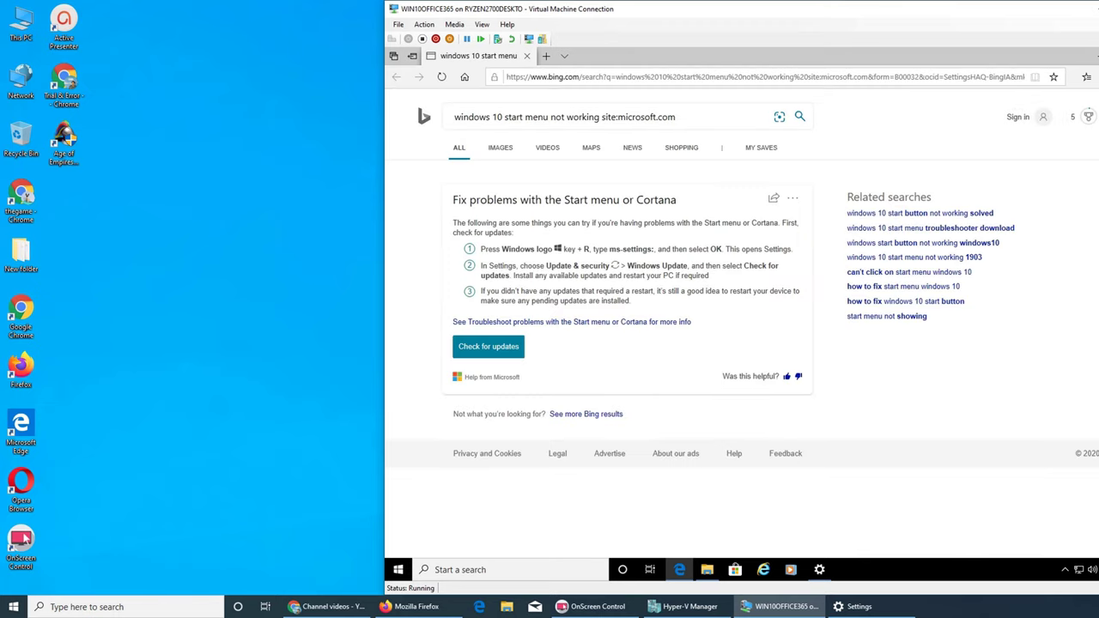
key("alt+F4")
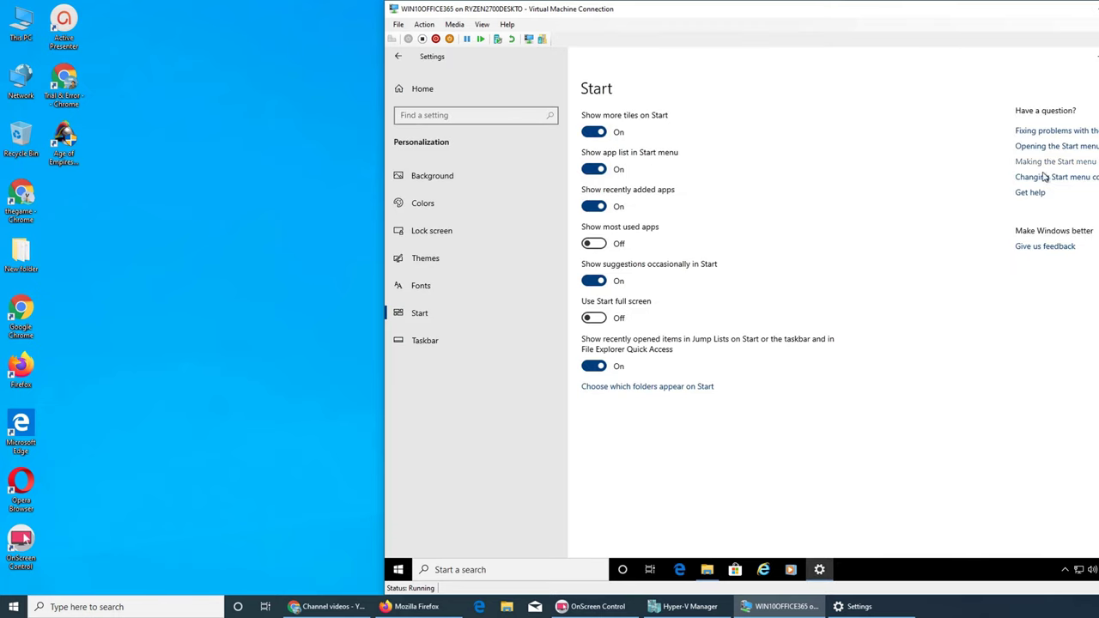